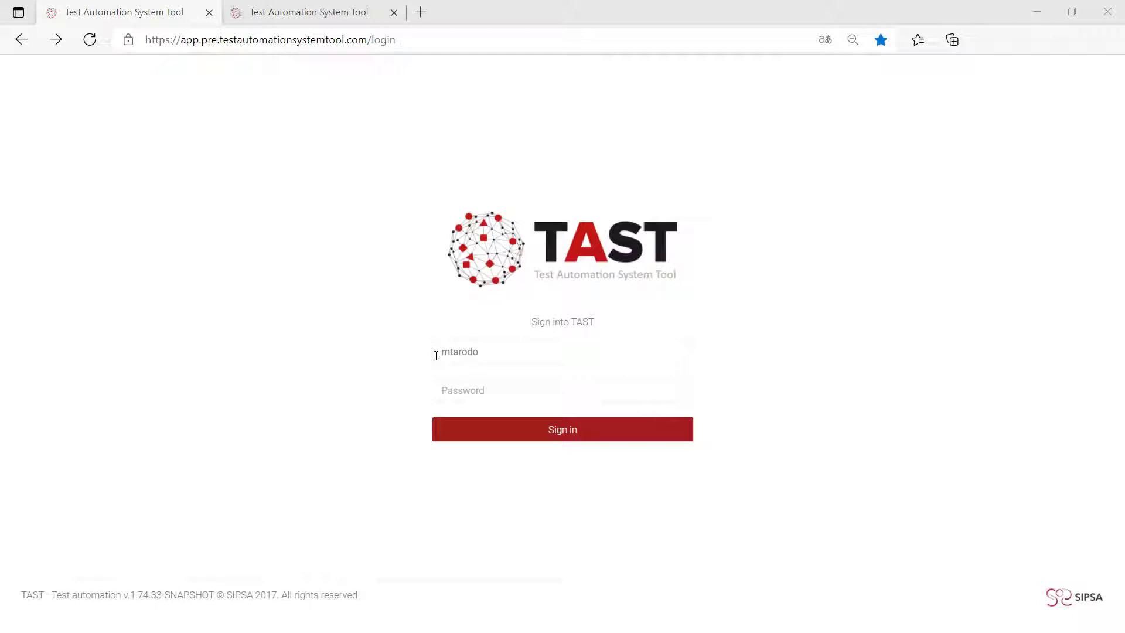
# Enter the account password and sign into TAST
pyautogui.click(448, 394)
pyautogui.hotkey('ctrl', 'v')
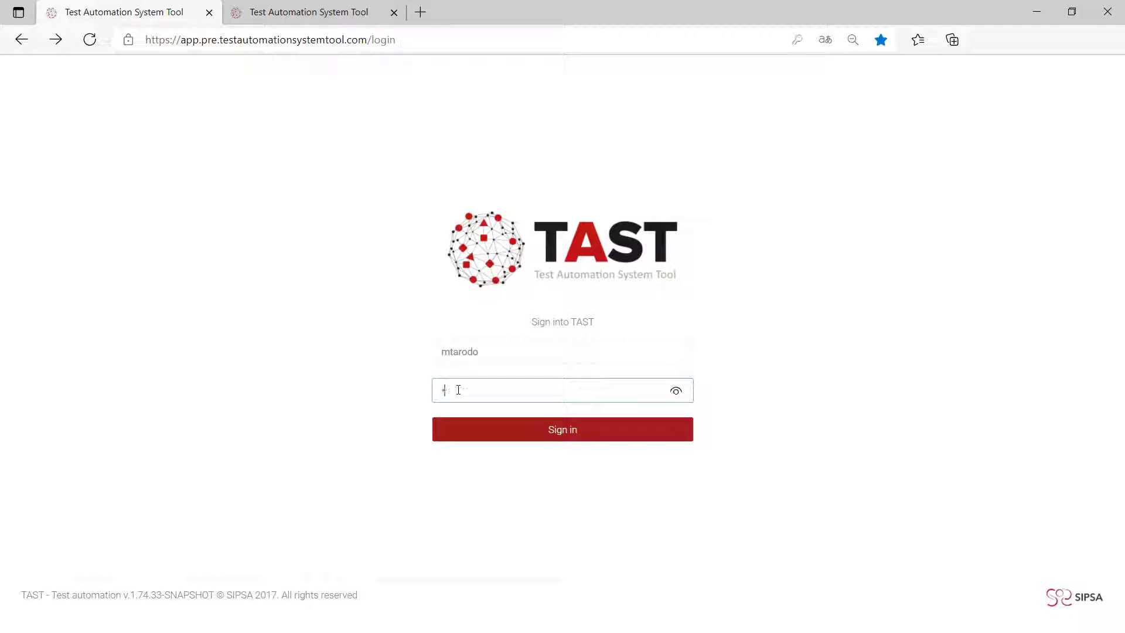
pyautogui.click(527, 435)
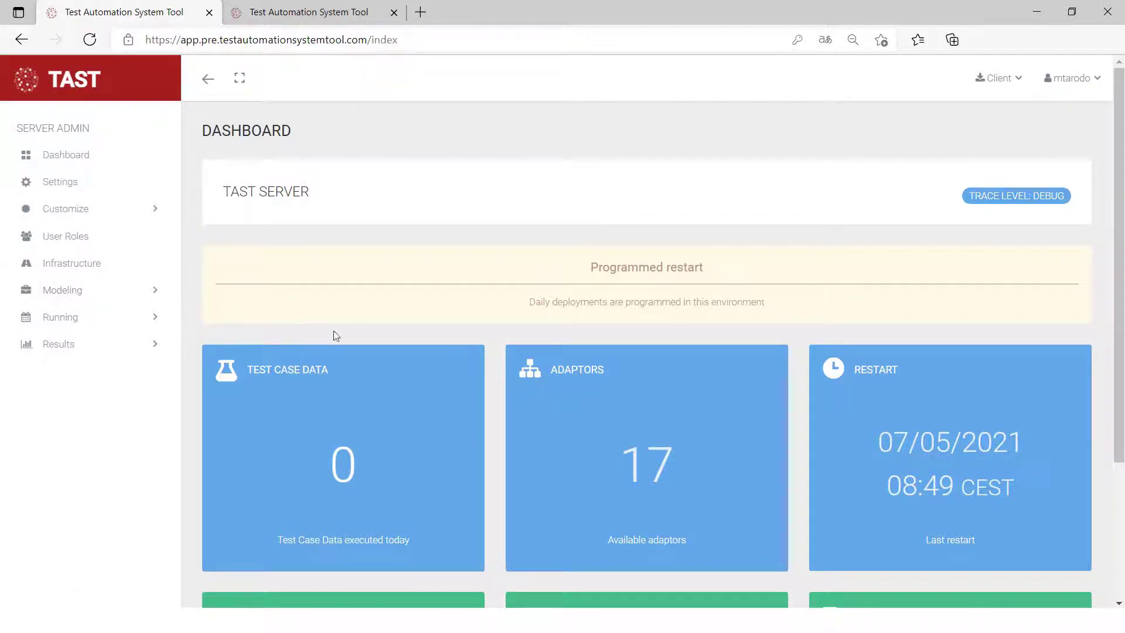
# Switch to the open TrelloAPIBoard model and examine its objects and the sequence from setting the board name to displaying the board
pyautogui.click(305, 13)
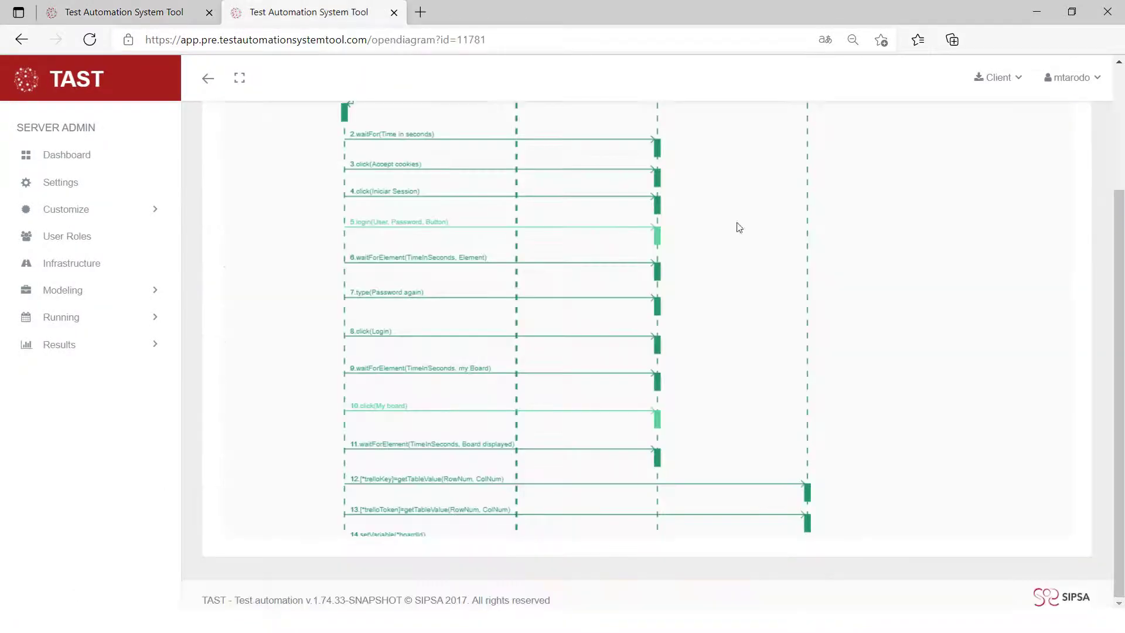
pyautogui.scroll(5, 1104, 158)
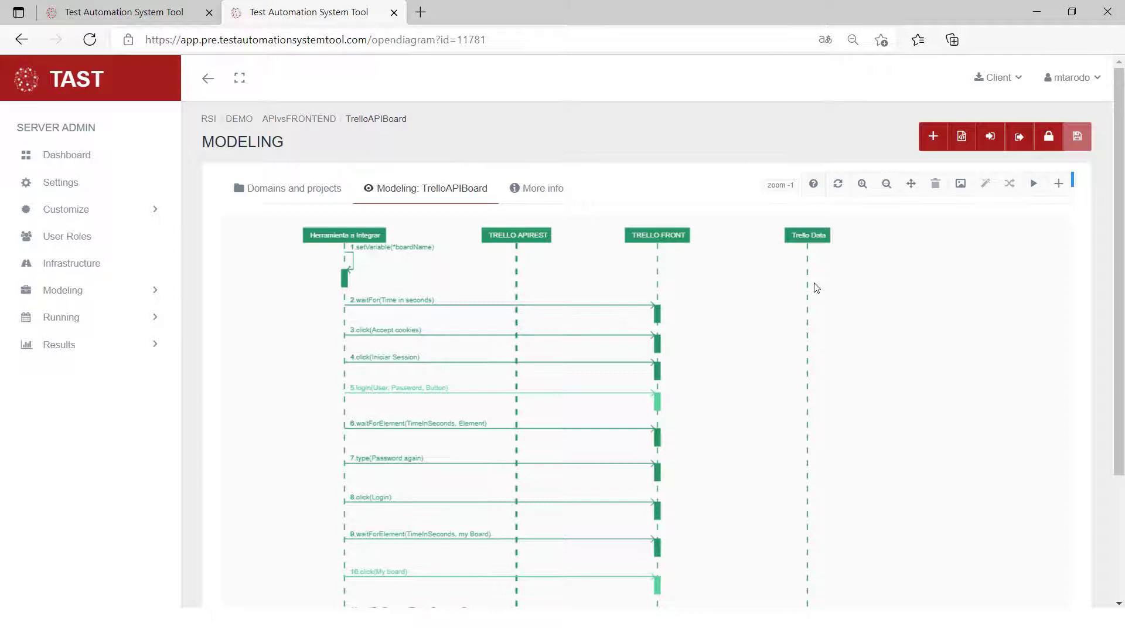
pyautogui.scroll(-2, 657, 392)
pyautogui.scroll(2, 657, 391)
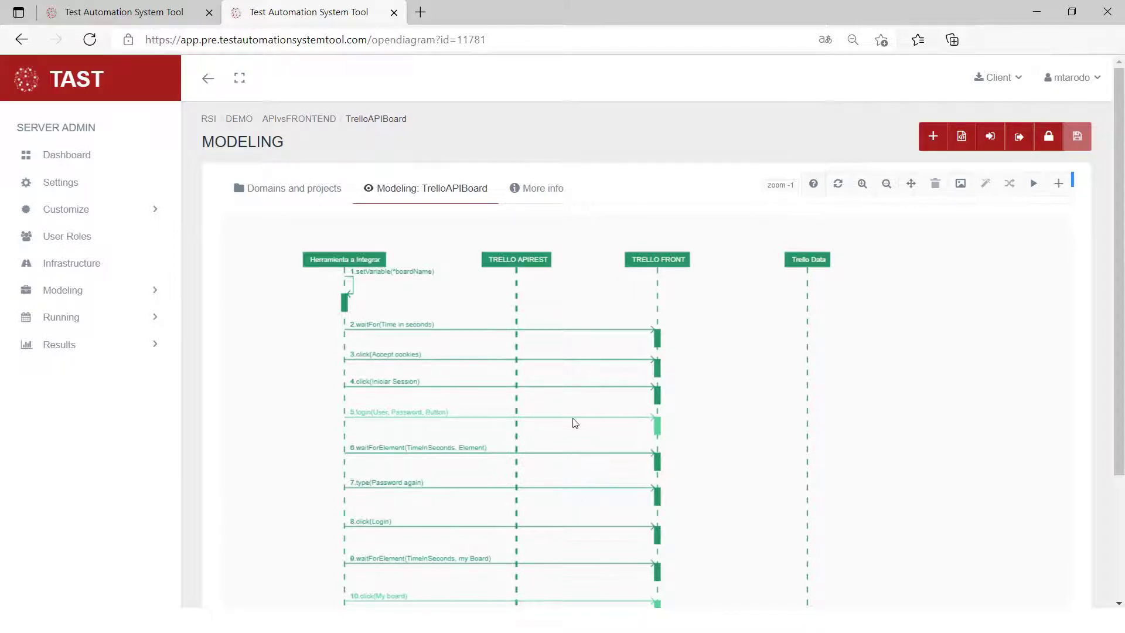
pyautogui.scroll(-3, 708, 427)
pyautogui.scroll(-2, 713, 422)
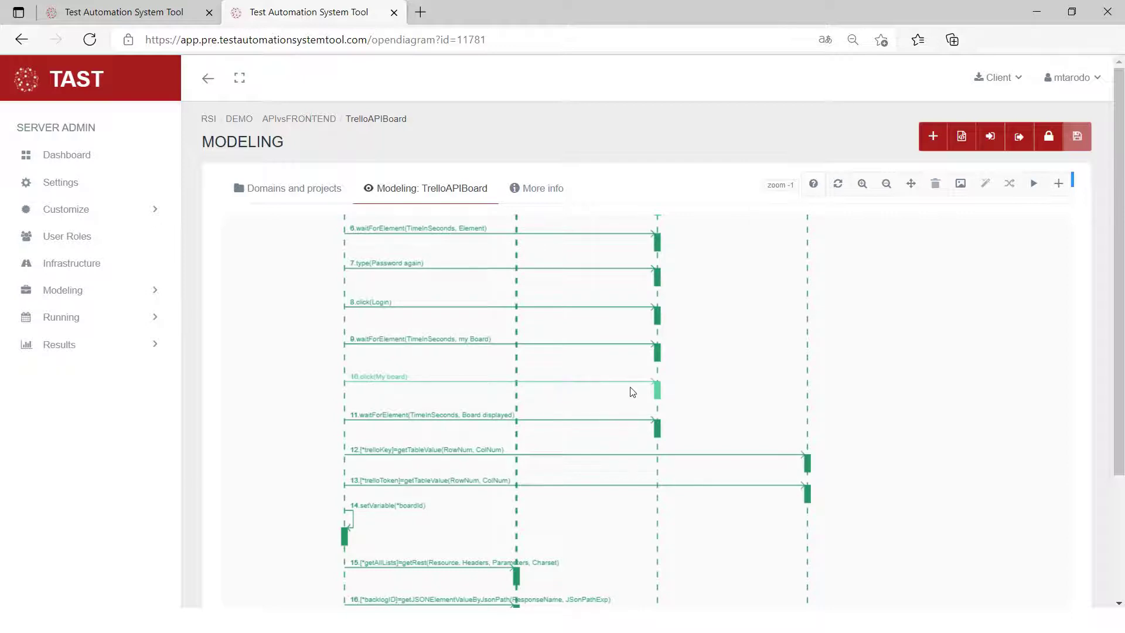
pyautogui.scroll(2, 700, 388)
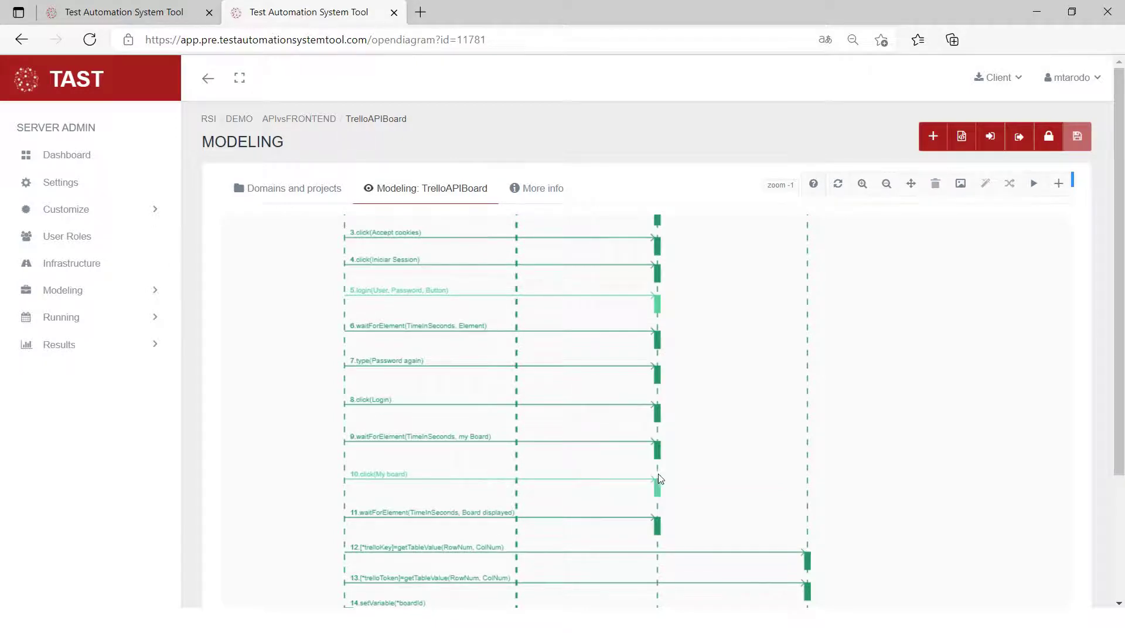
pyautogui.scroll(2, 675, 482)
pyautogui.scroll(-2, 697, 478)
pyautogui.scroll(-2, 701, 476)
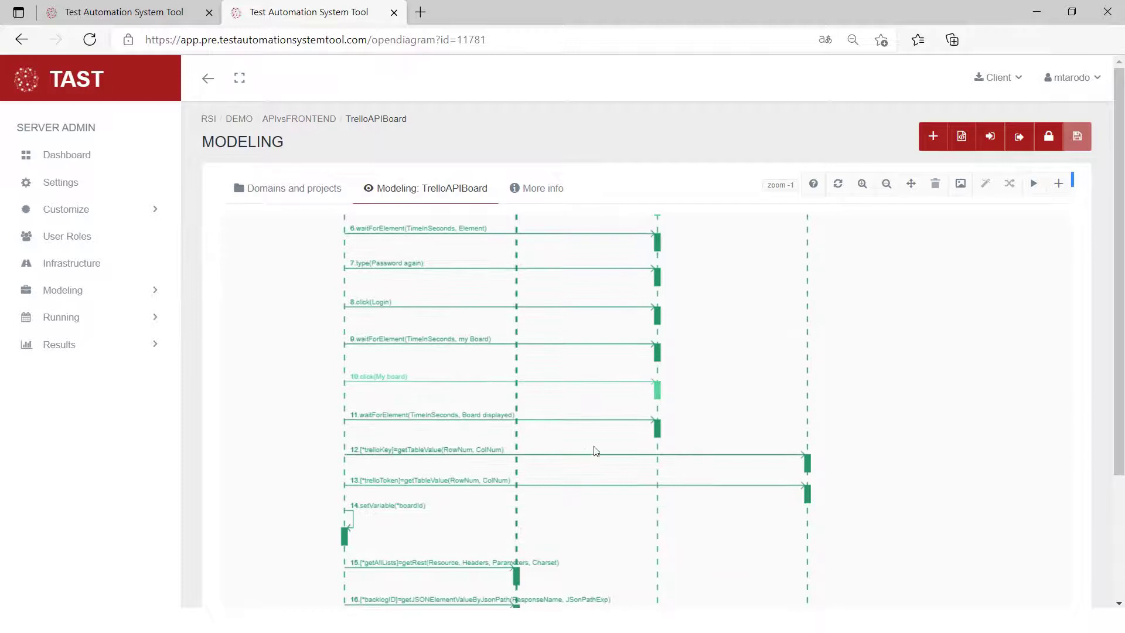
pyautogui.scroll(5, 509, 543)
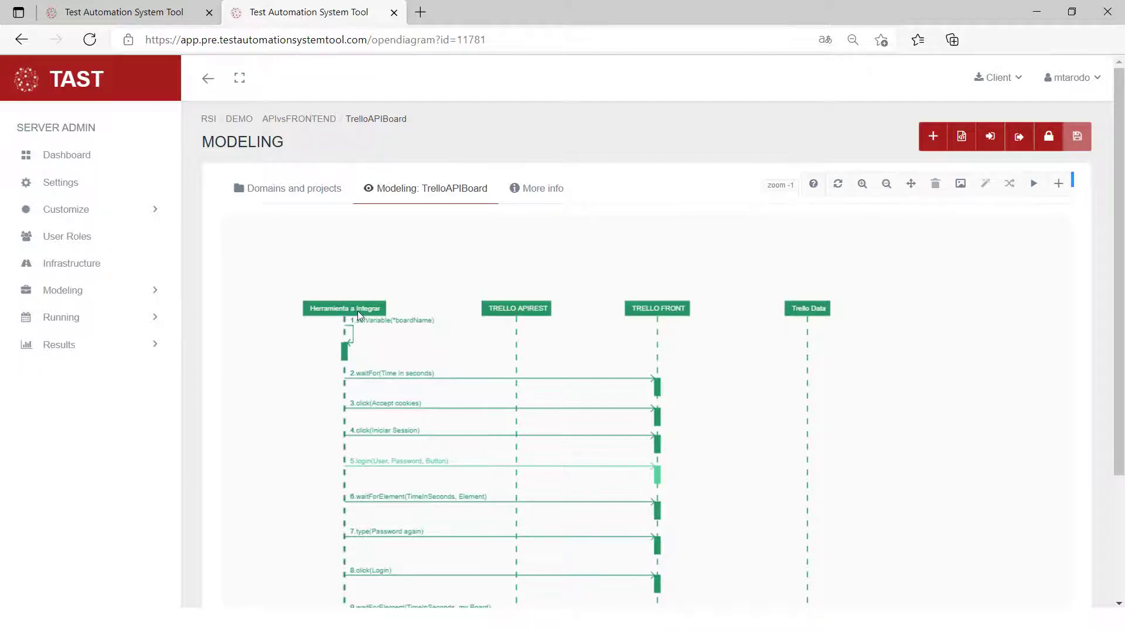
# View the object mapping of Herramienta a Integrar, then close its details
pyautogui.click(358, 311)
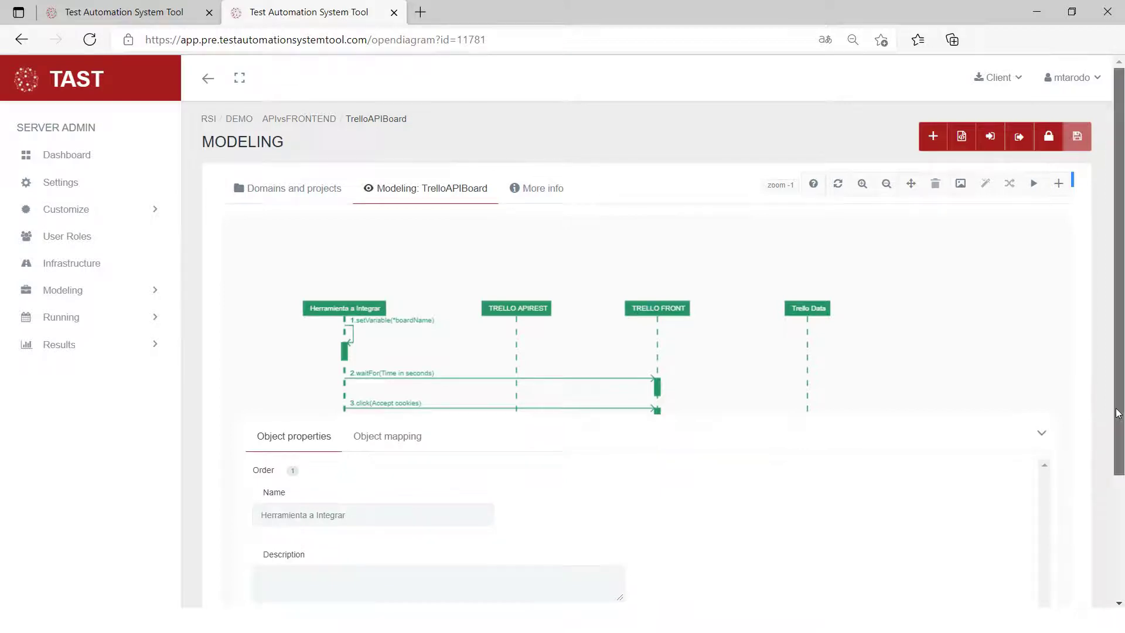
pyautogui.scroll(-2, 1107, 416)
pyautogui.click(384, 348)
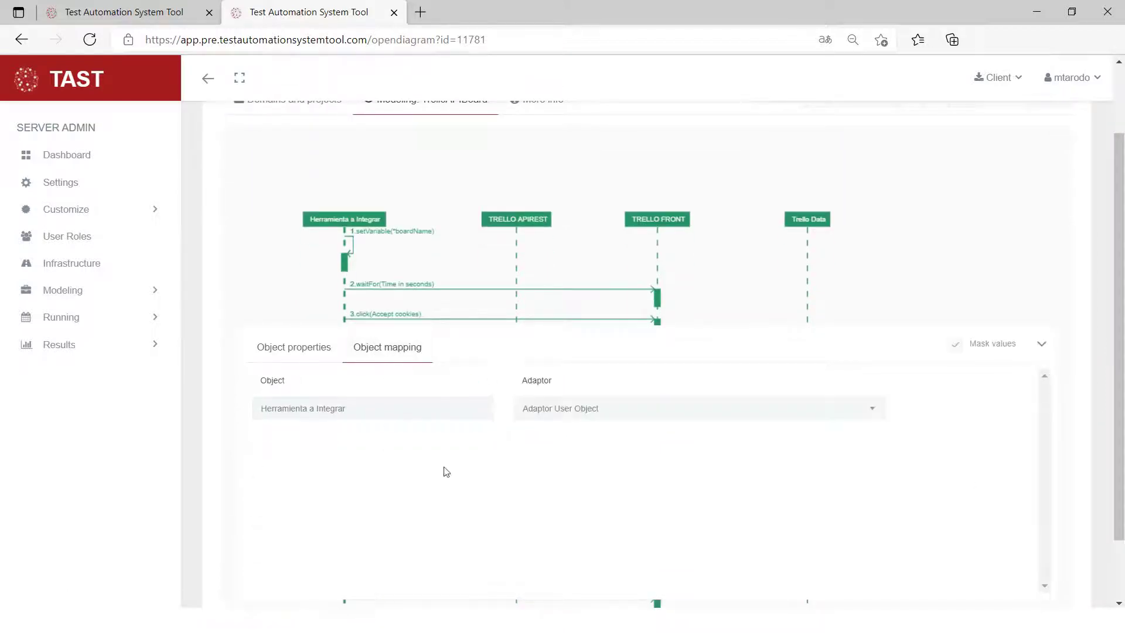
pyautogui.click(1041, 344)
# Review the TRELLO APIREST object's mapping, from its adaptor and endpoint to its headers, charset and authentication type, then close its details
pyautogui.click(515, 225)
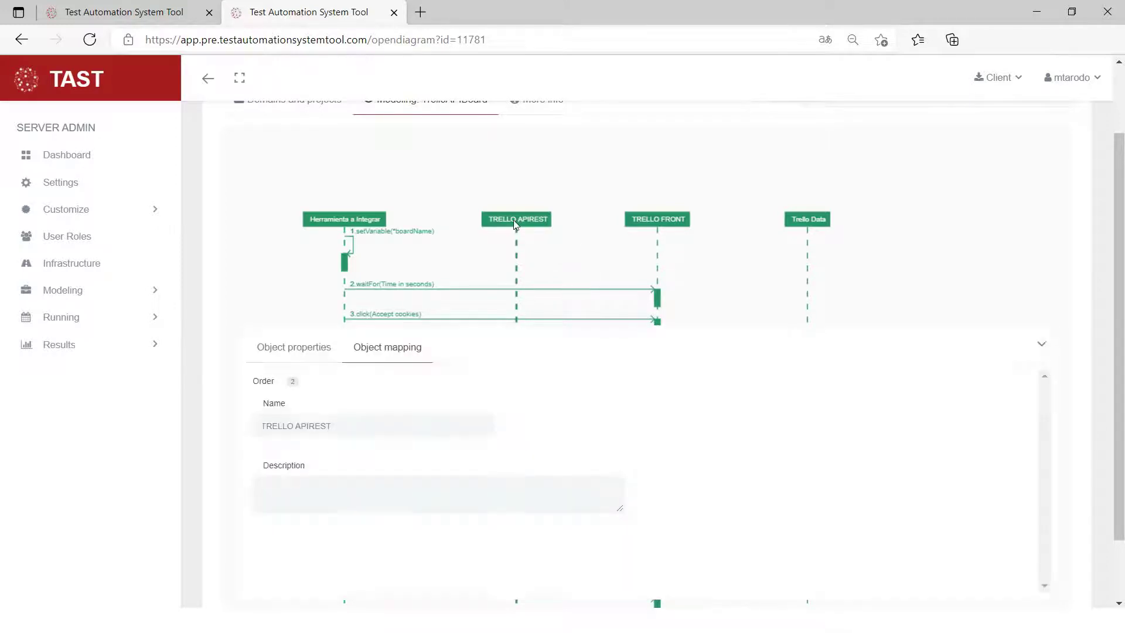
pyautogui.scroll(-2, 427, 377)
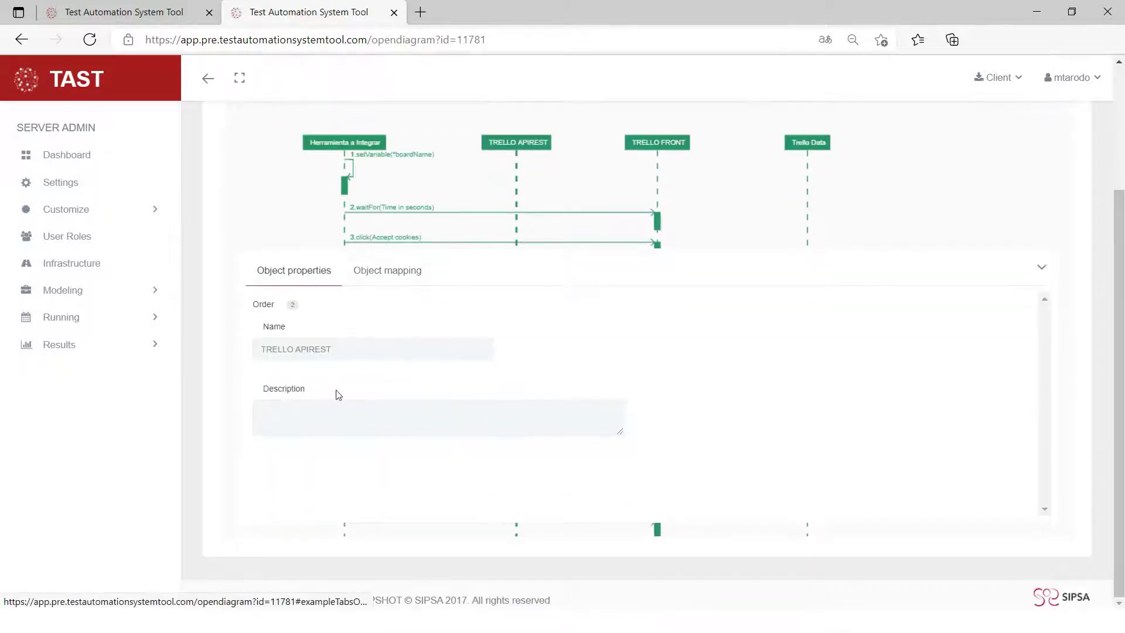
pyautogui.click(378, 272)
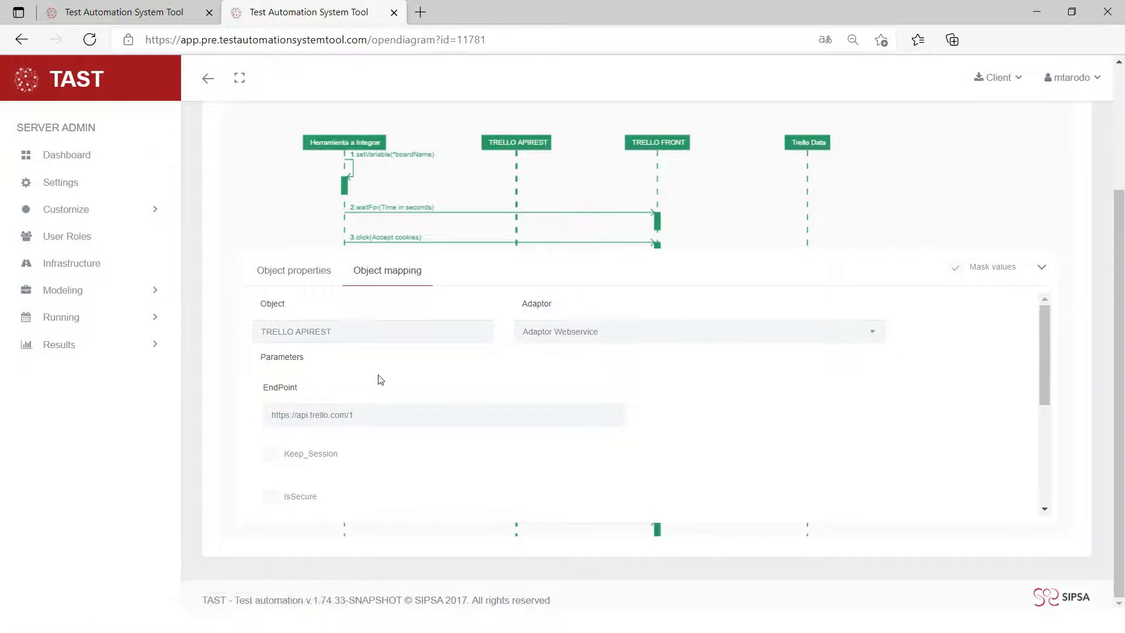
pyautogui.scroll(-1, 379, 379)
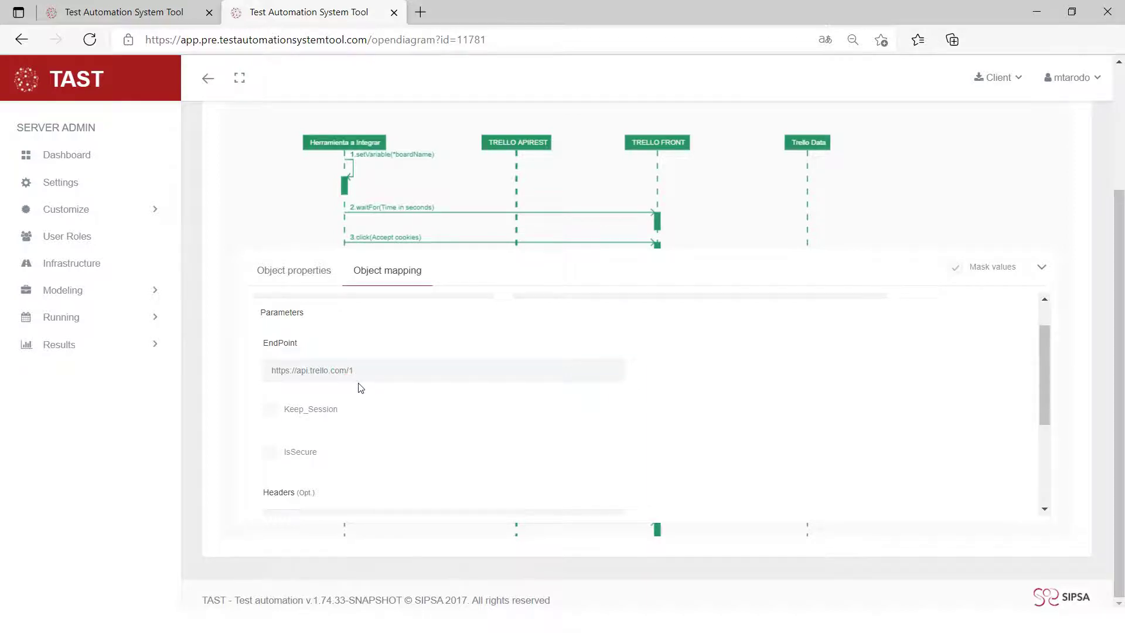
pyautogui.scroll(-2, 369, 404)
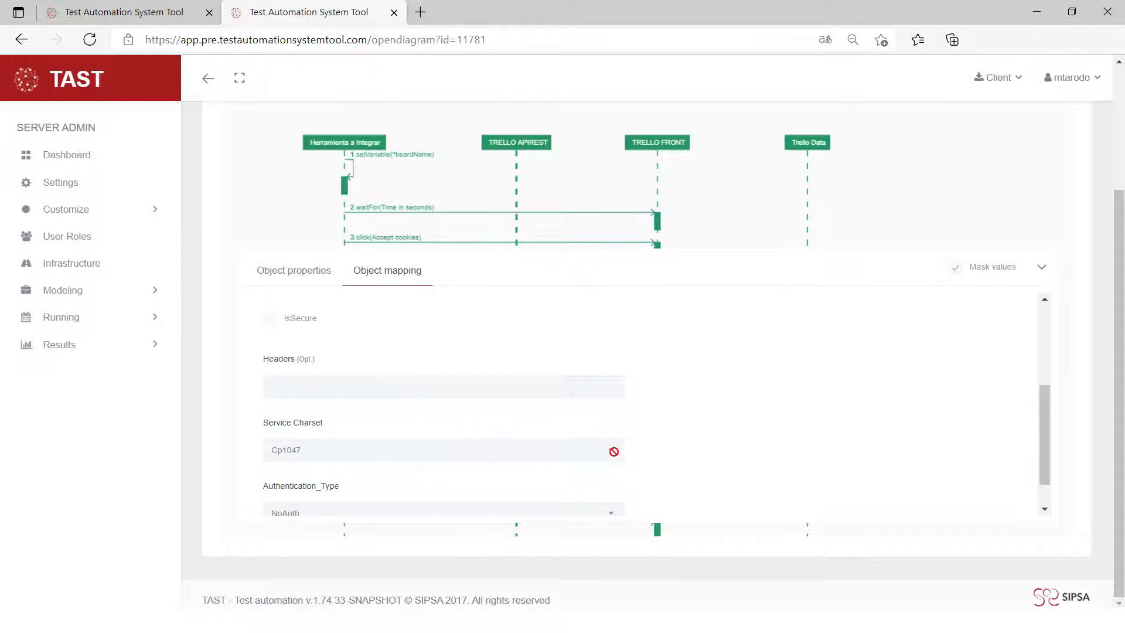
pyautogui.scroll(-1, 615, 451)
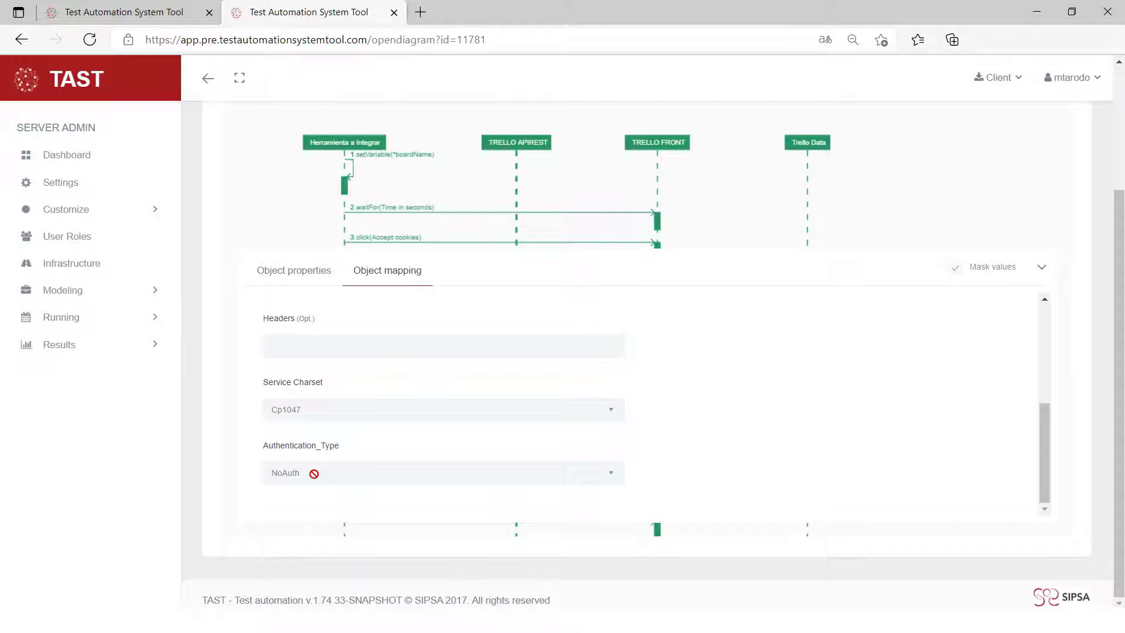
pyautogui.scroll(2, 477, 477)
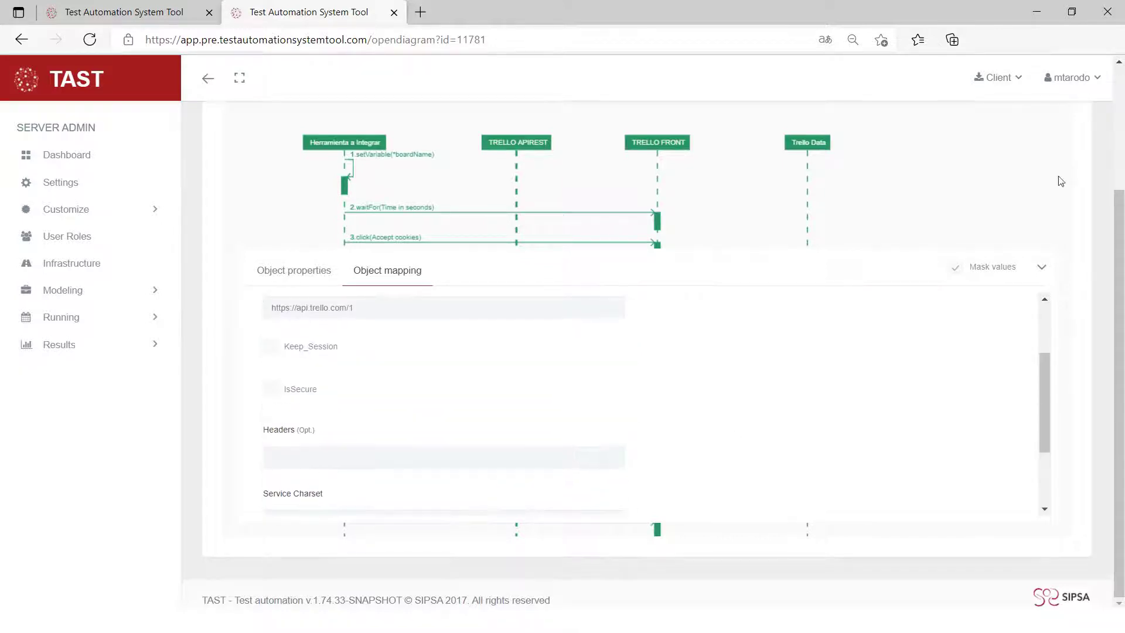
pyautogui.click(1041, 267)
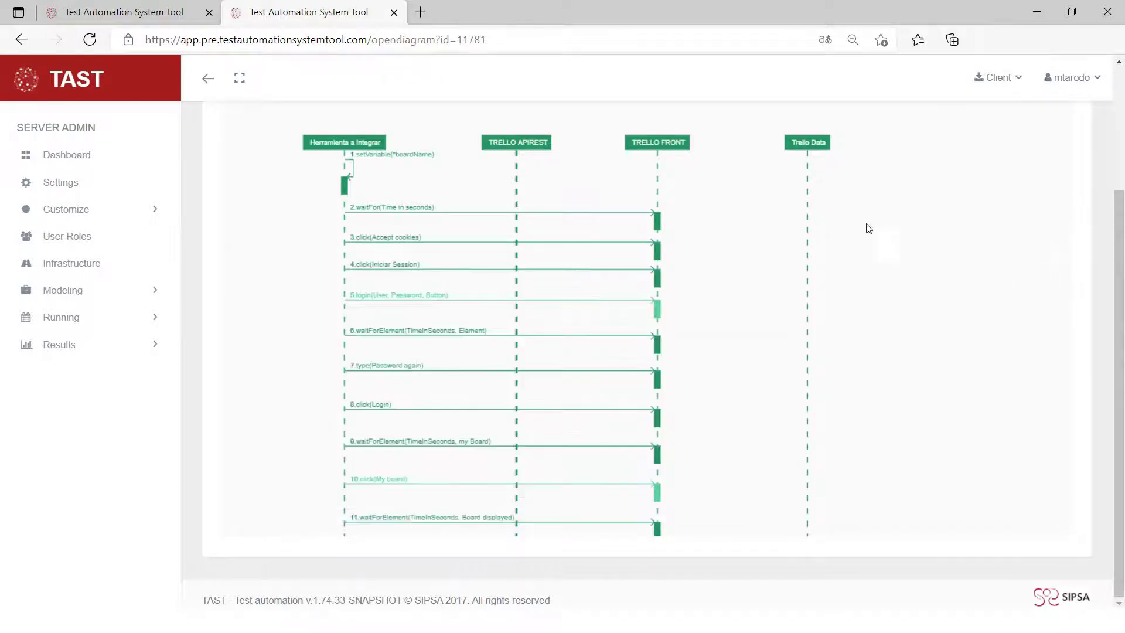
# Review the TRELLO FRONT object's mapping, including its adaptor, URL, browser and incognito settings, then close its details
pyautogui.click(653, 140)
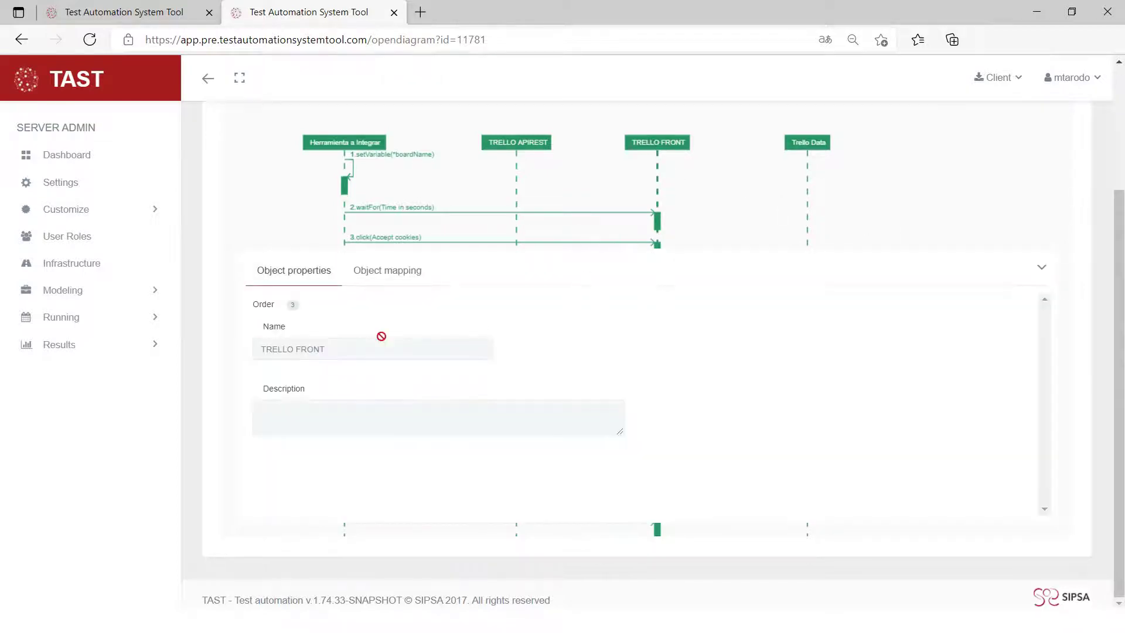
pyautogui.click(382, 273)
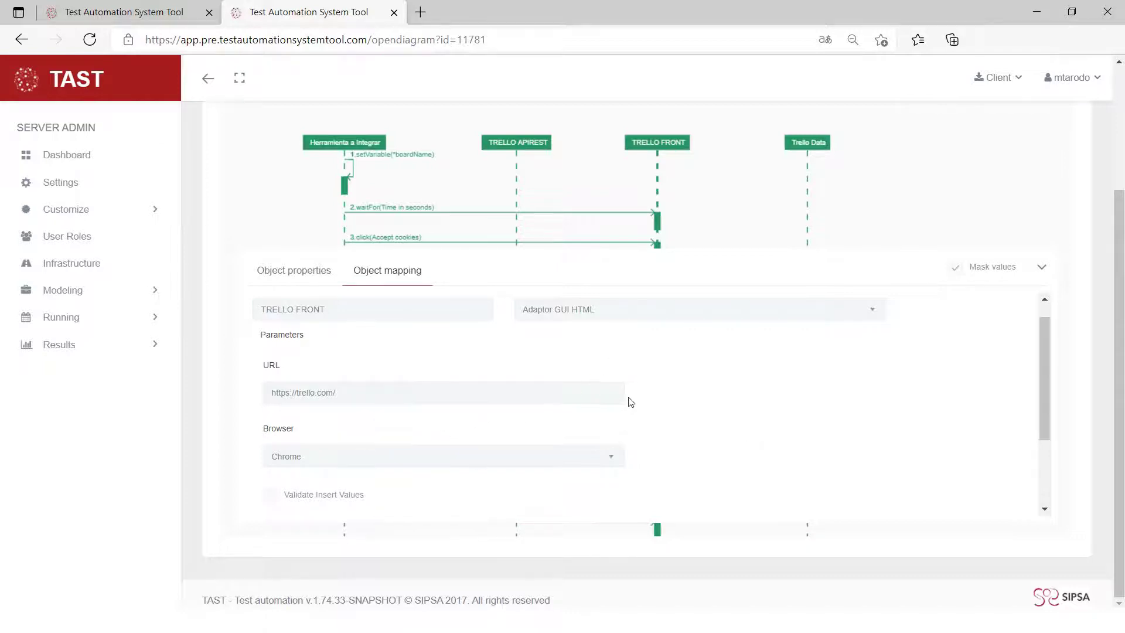
pyautogui.scroll(-1, 630, 402)
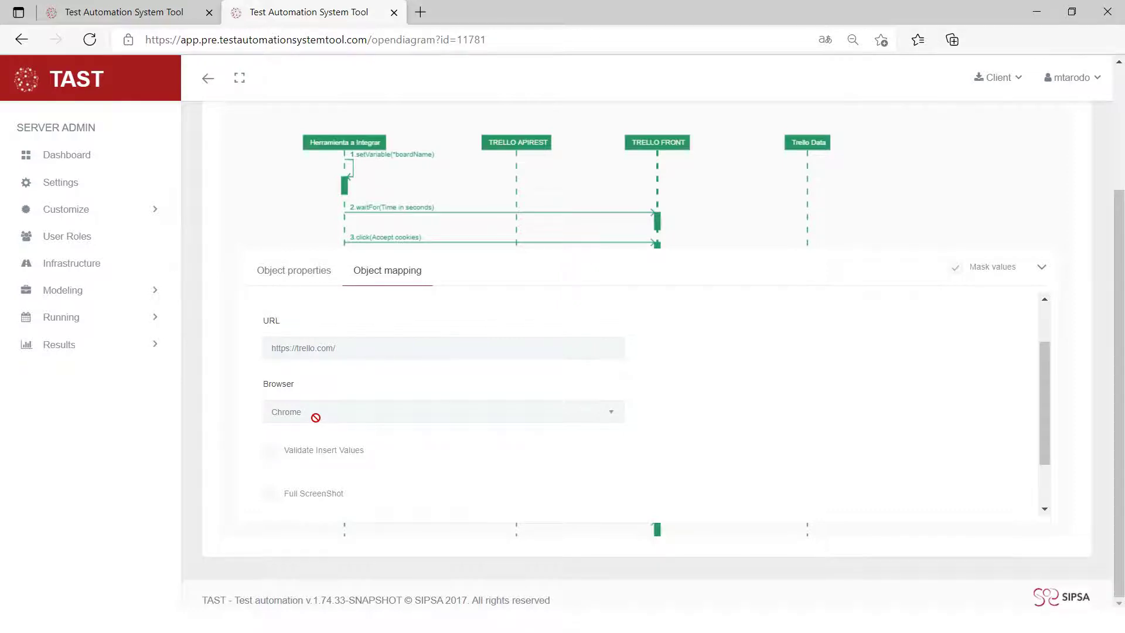
pyautogui.scroll(-1, 315, 417)
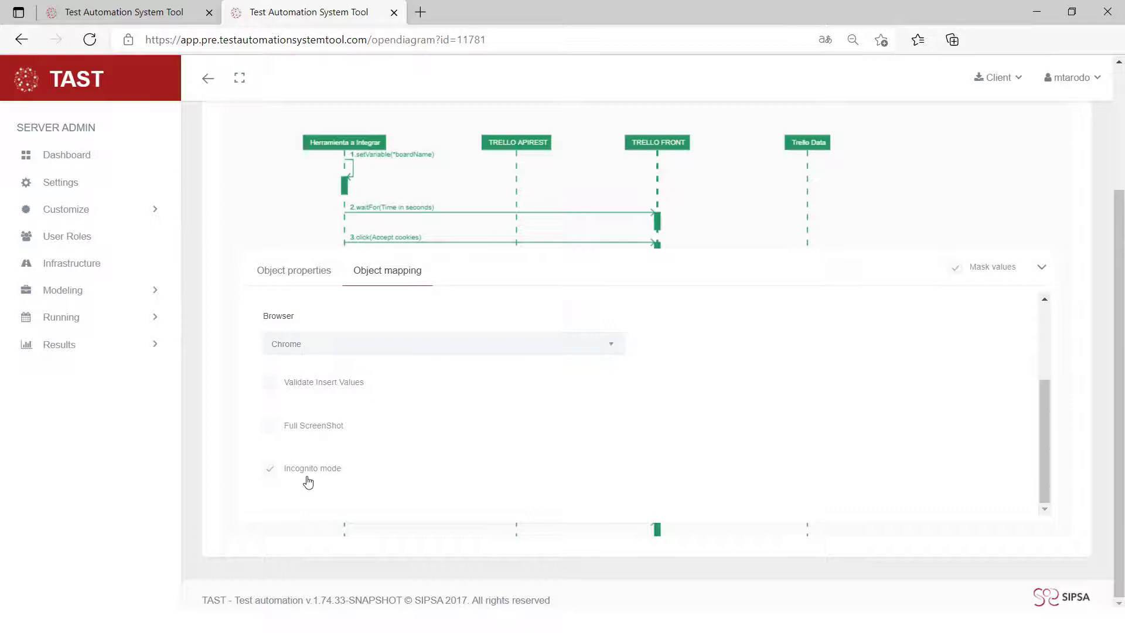
pyautogui.scroll(2, 311, 478)
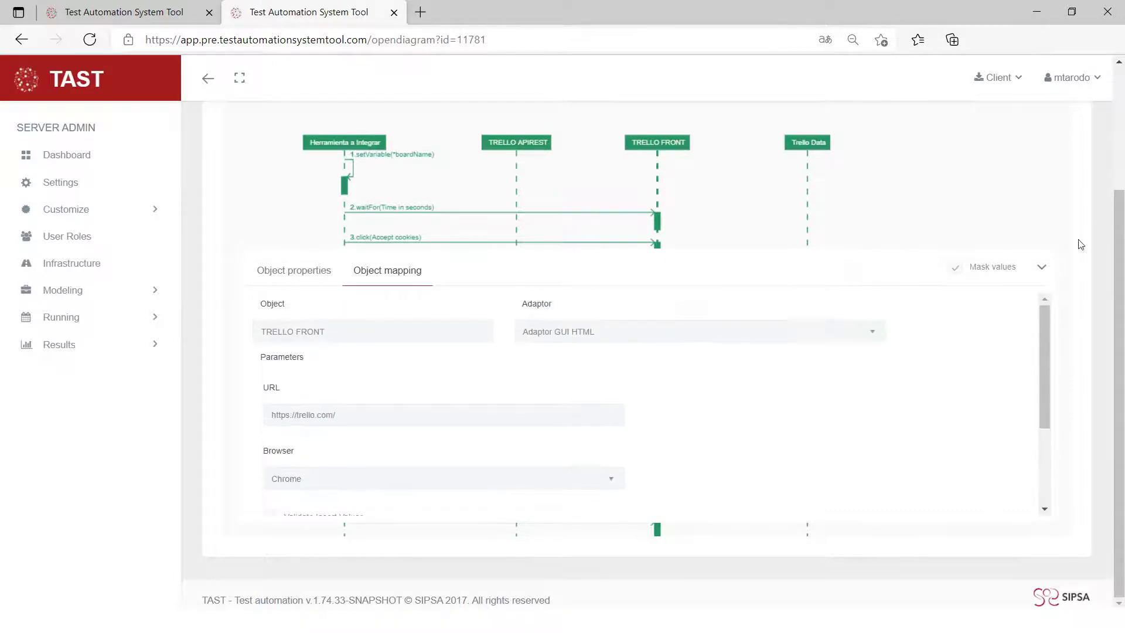
pyautogui.click(1042, 269)
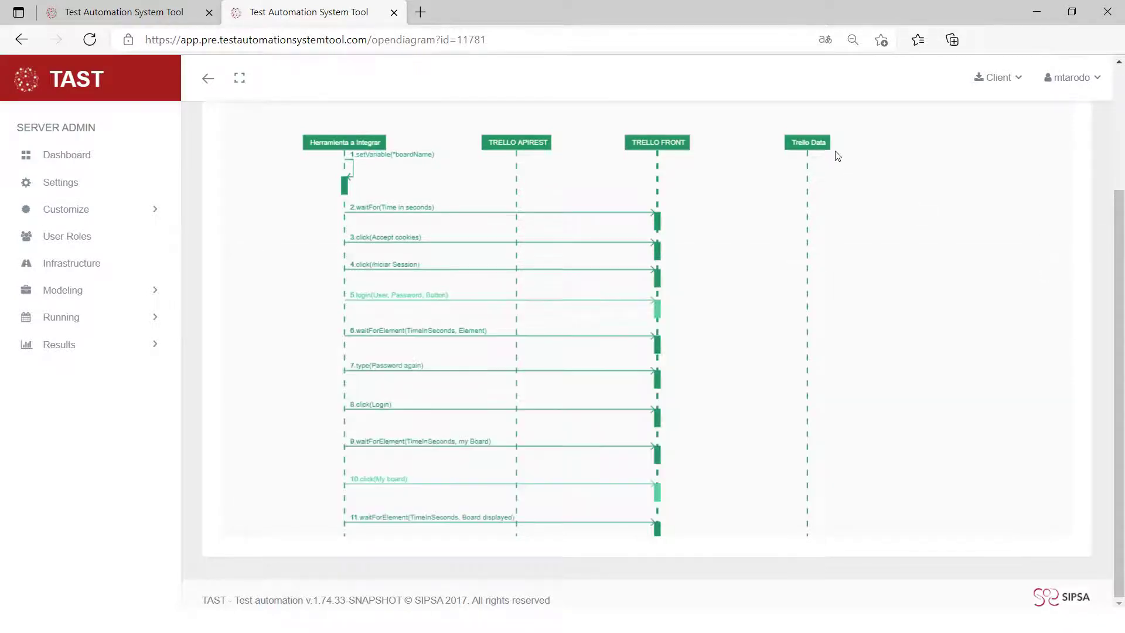
# View the Trello Data object's mapping and the API Key and Token columns in the trellocredentials antigua.xlsx workbook, then minimize the workbook
pyautogui.click(804, 139)
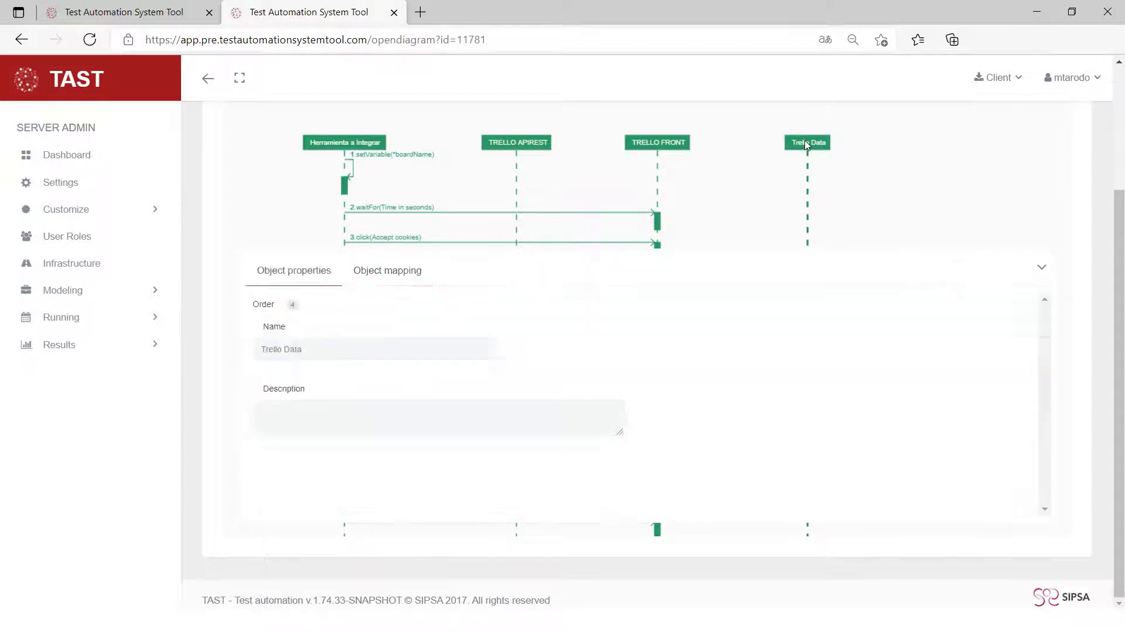
pyautogui.click(386, 270)
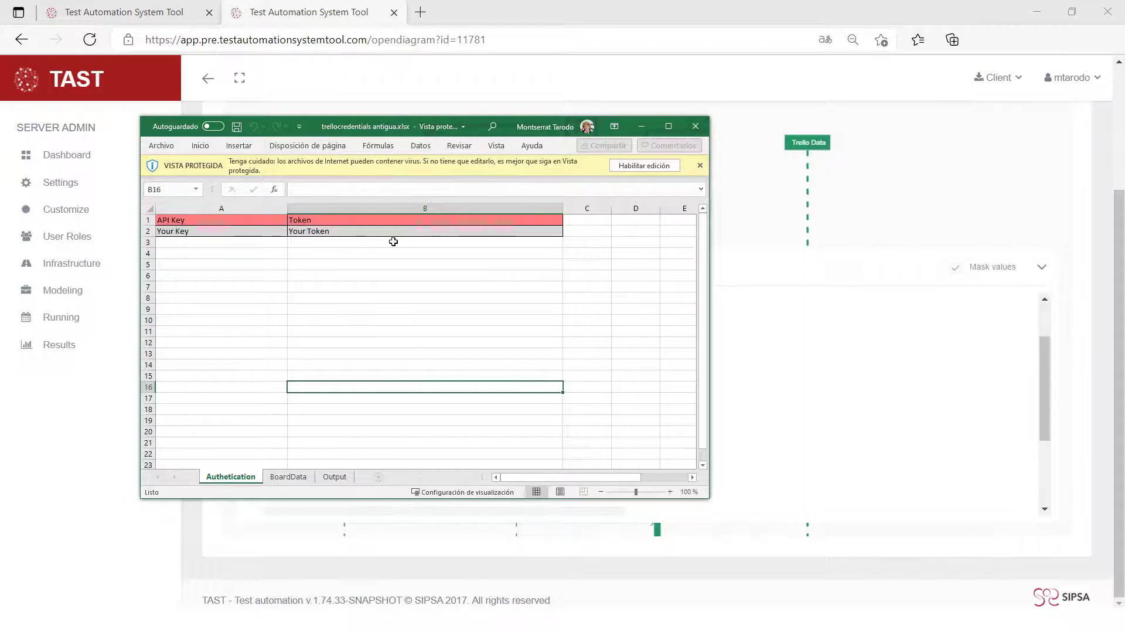
pyautogui.click(641, 128)
pyautogui.click(629, 164)
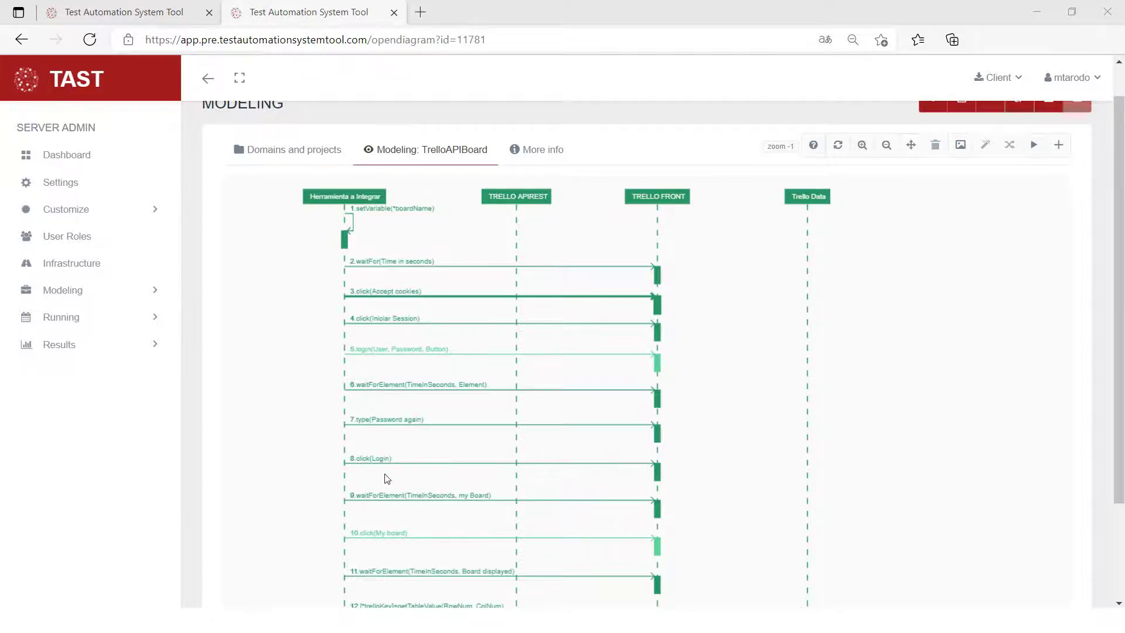
# Examine the whole TrelloAPIBoard sequence, from the front-end login steps through the REST card loop to the closing screenshot step, and return to its start
pyautogui.scroll(-1, 386, 478)
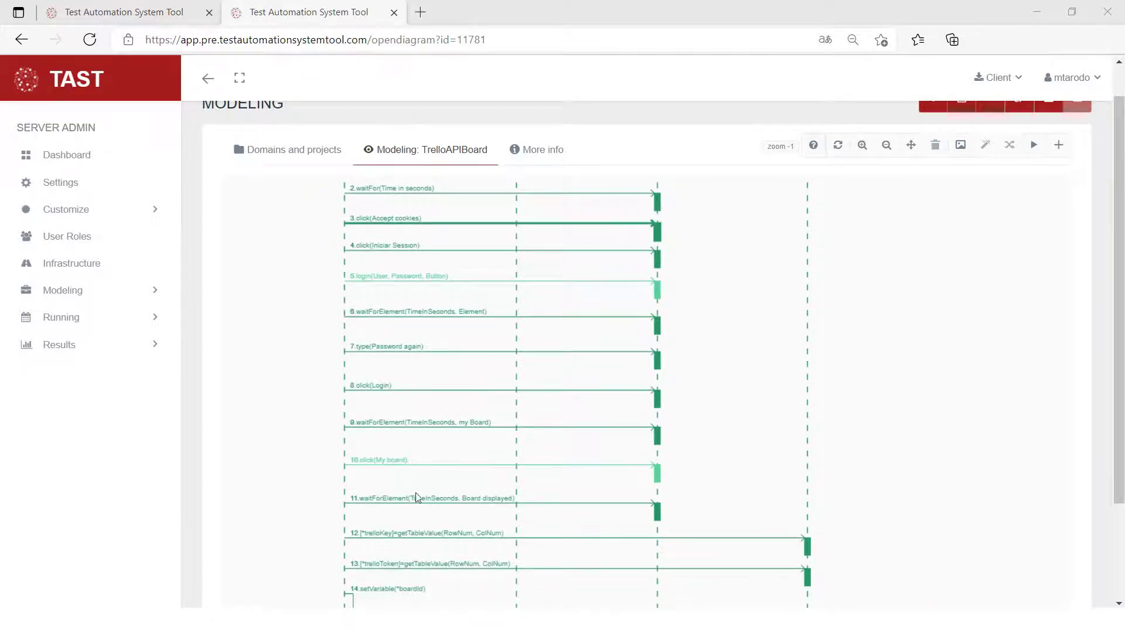
pyautogui.scroll(-1, 416, 497)
pyautogui.scroll(2, 430, 414)
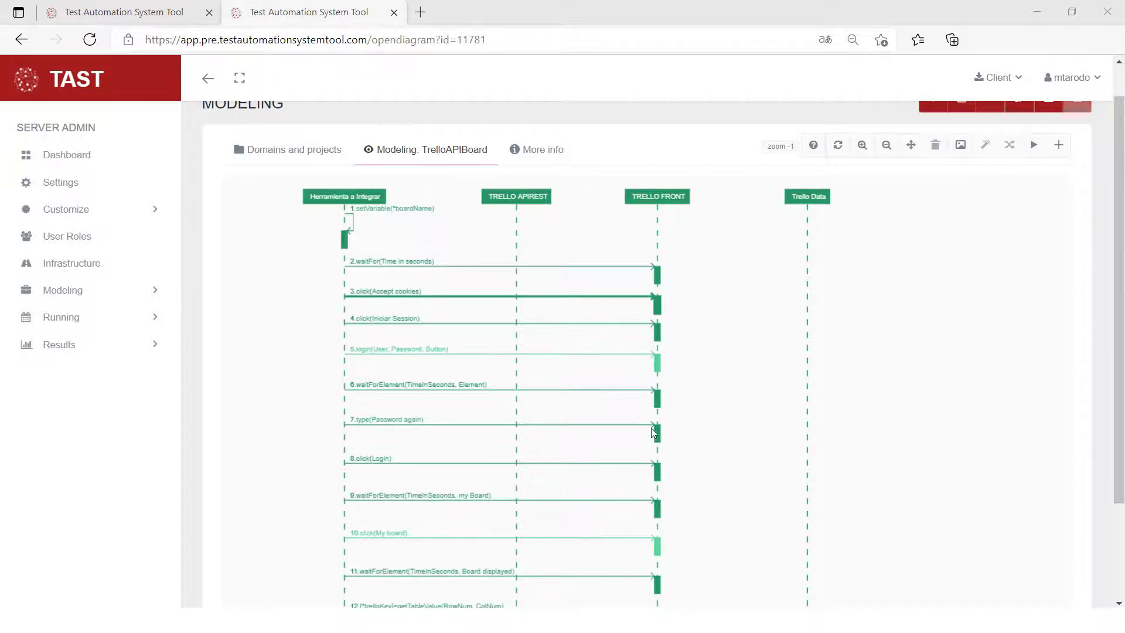
pyautogui.scroll(-1, 638, 421)
pyautogui.scroll(-2, 580, 425)
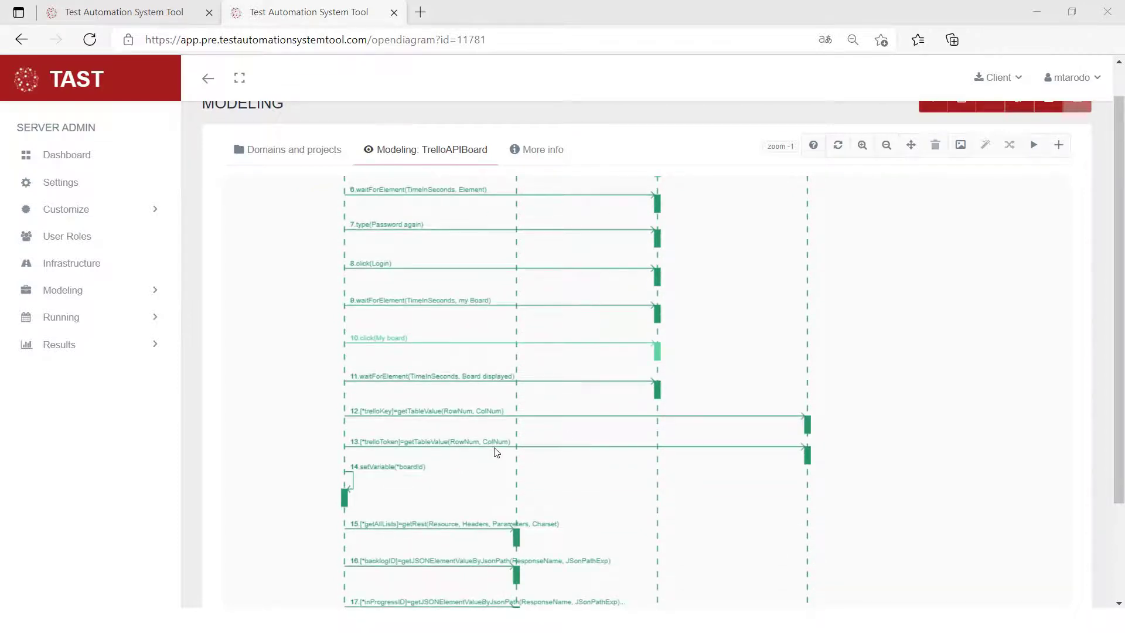
pyautogui.scroll(-3, 492, 454)
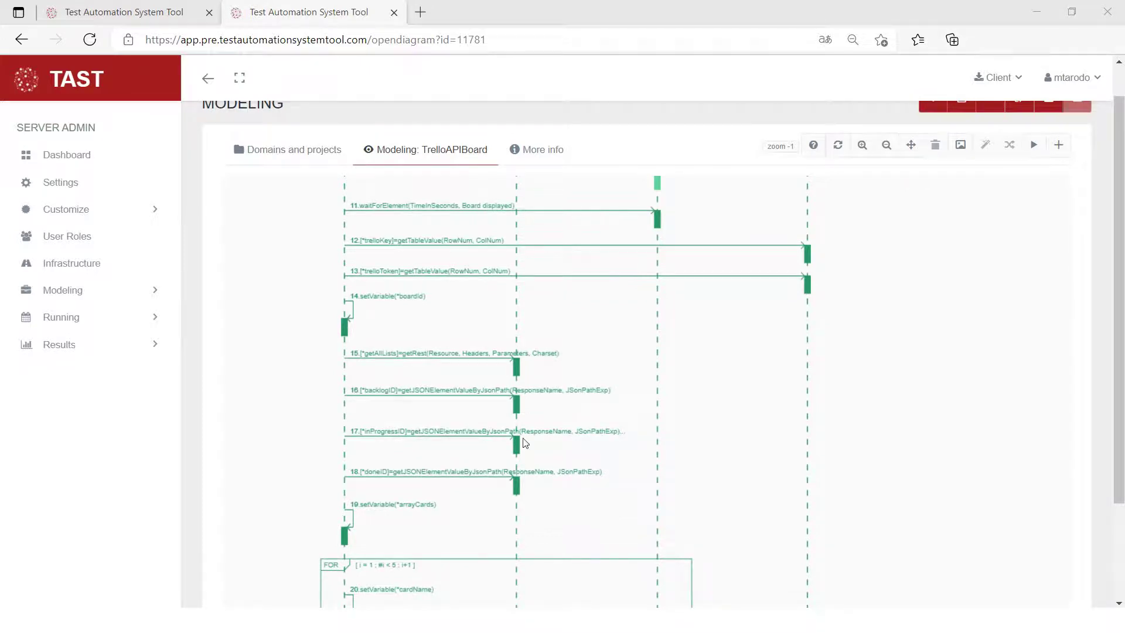
pyautogui.scroll(-2, 531, 439)
pyautogui.scroll(-3, 534, 443)
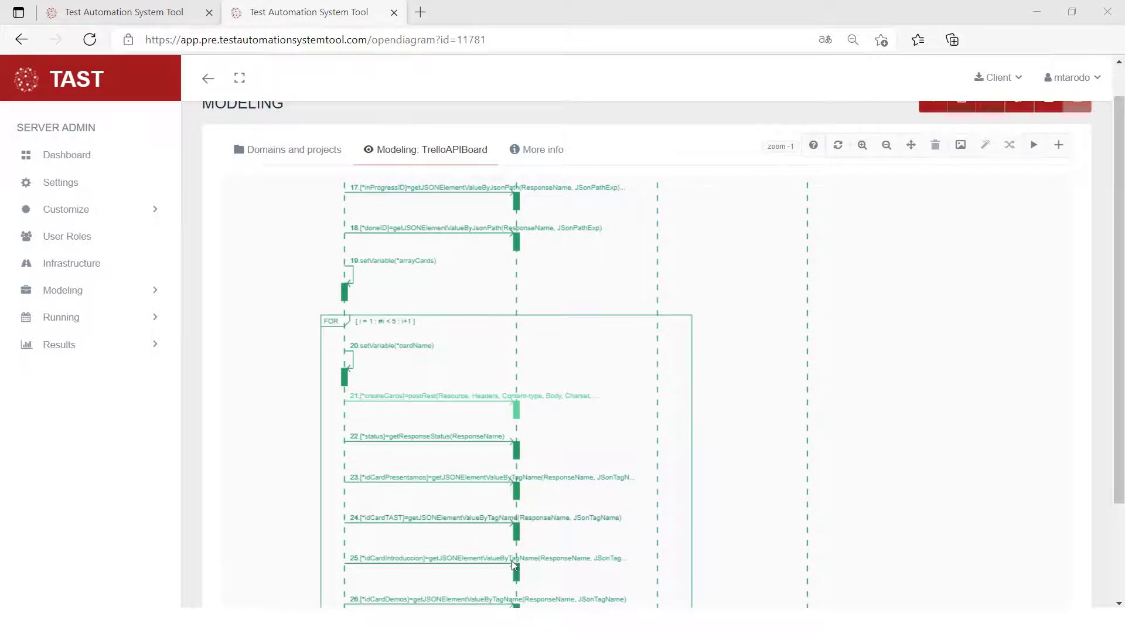
pyautogui.scroll(-2, 463, 536)
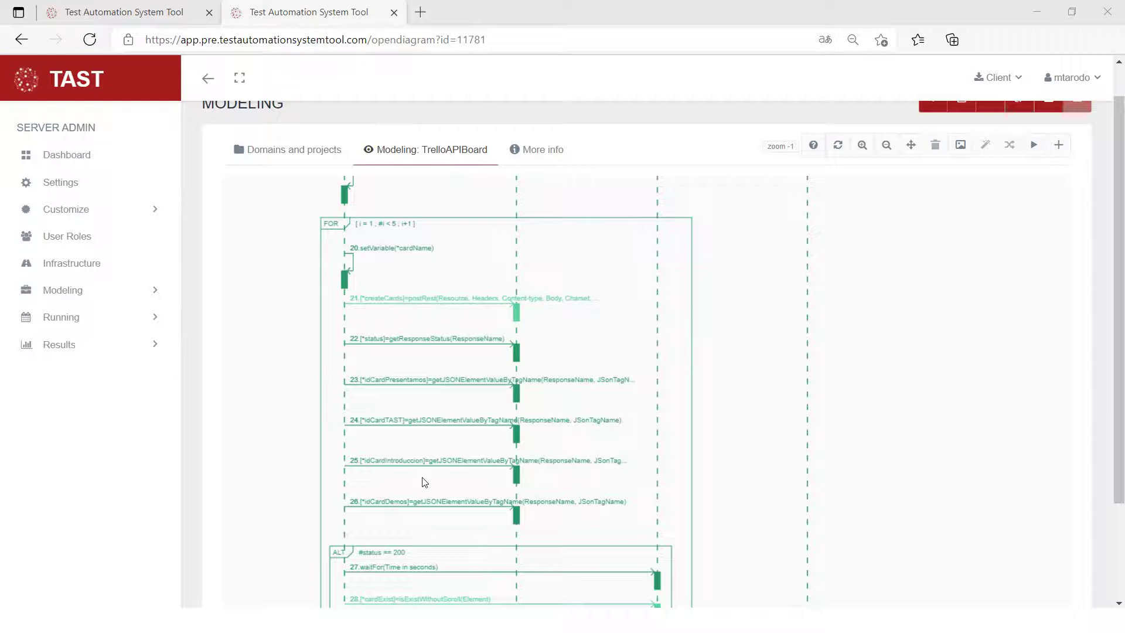
pyautogui.scroll(-11, 538, 492)
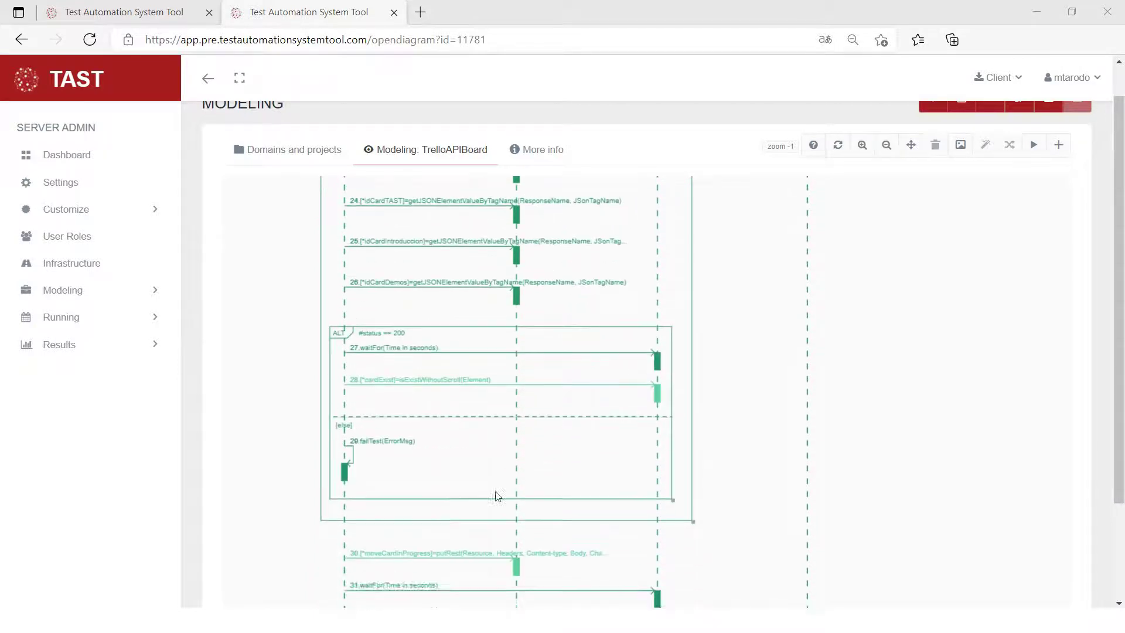
pyautogui.scroll(-2, 446, 530)
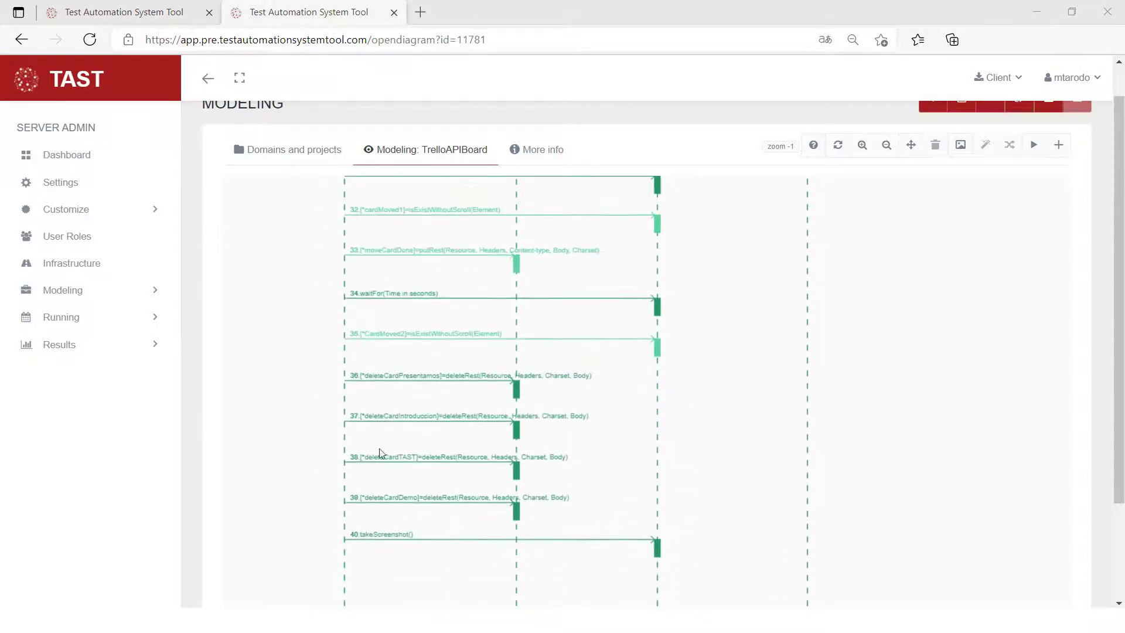
pyautogui.scroll(3, 493, 493)
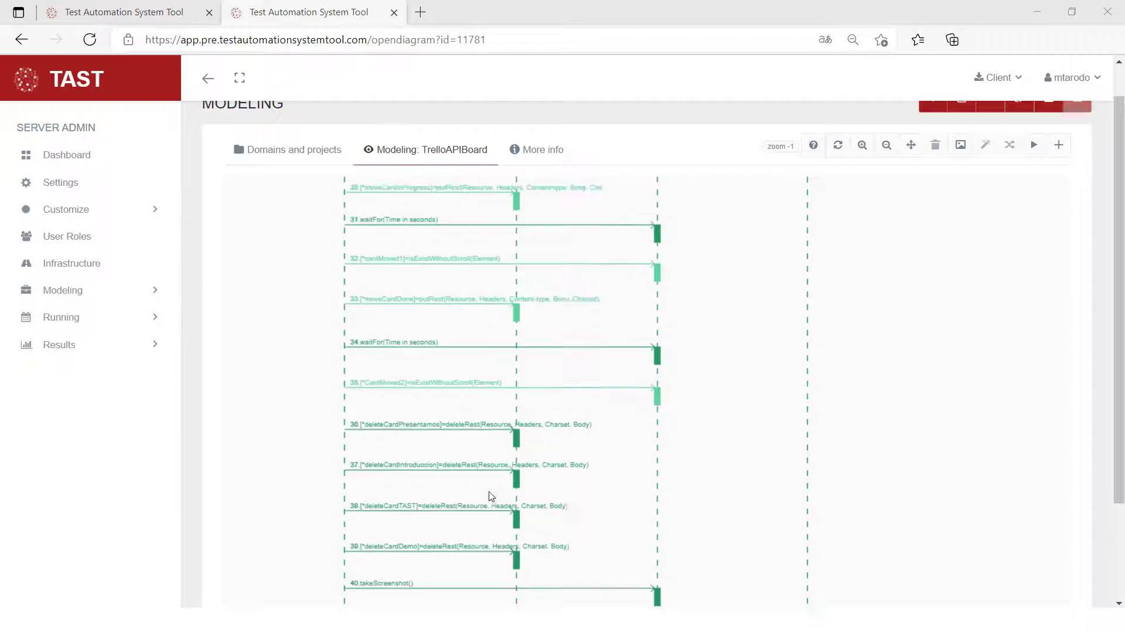
pyautogui.scroll(11, 491, 496)
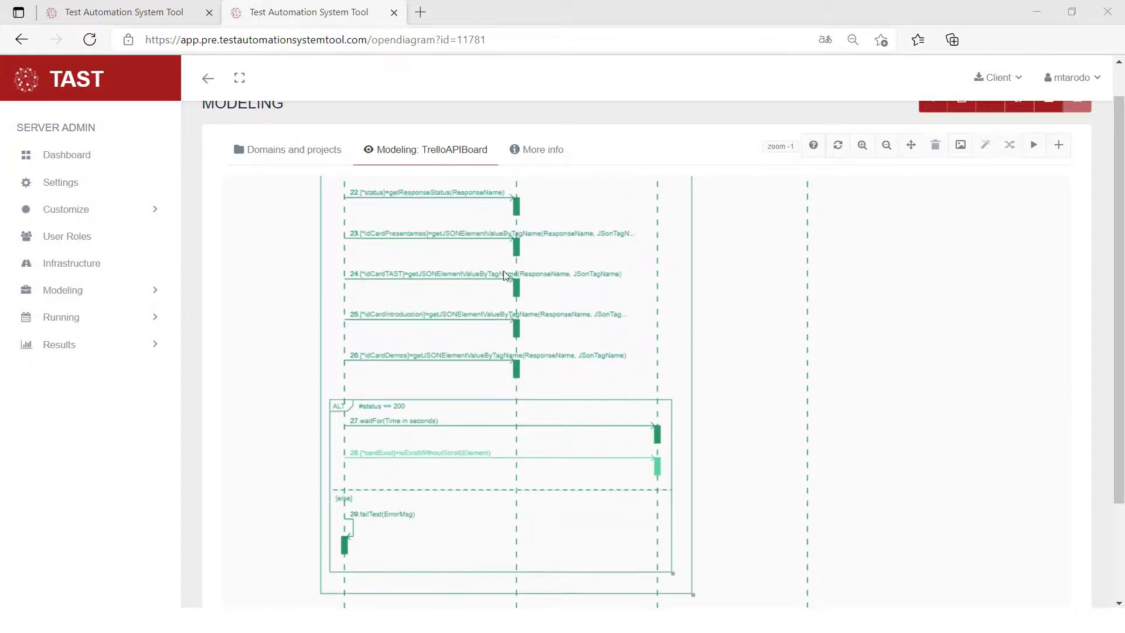
pyautogui.scroll(9, 505, 267)
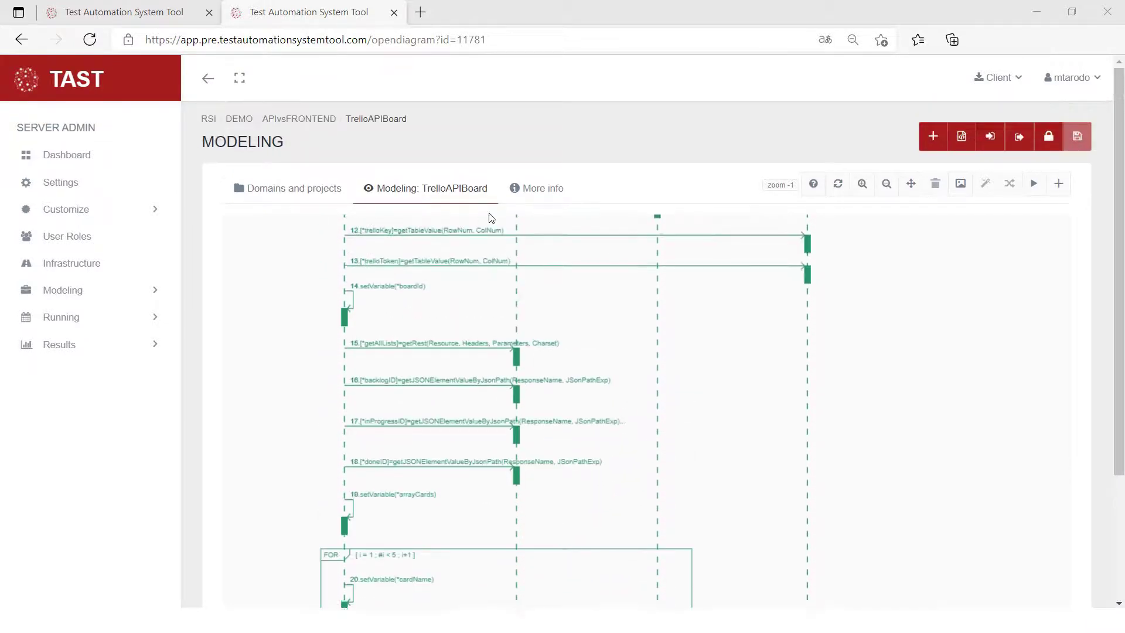
pyautogui.scroll(5, 557, 419)
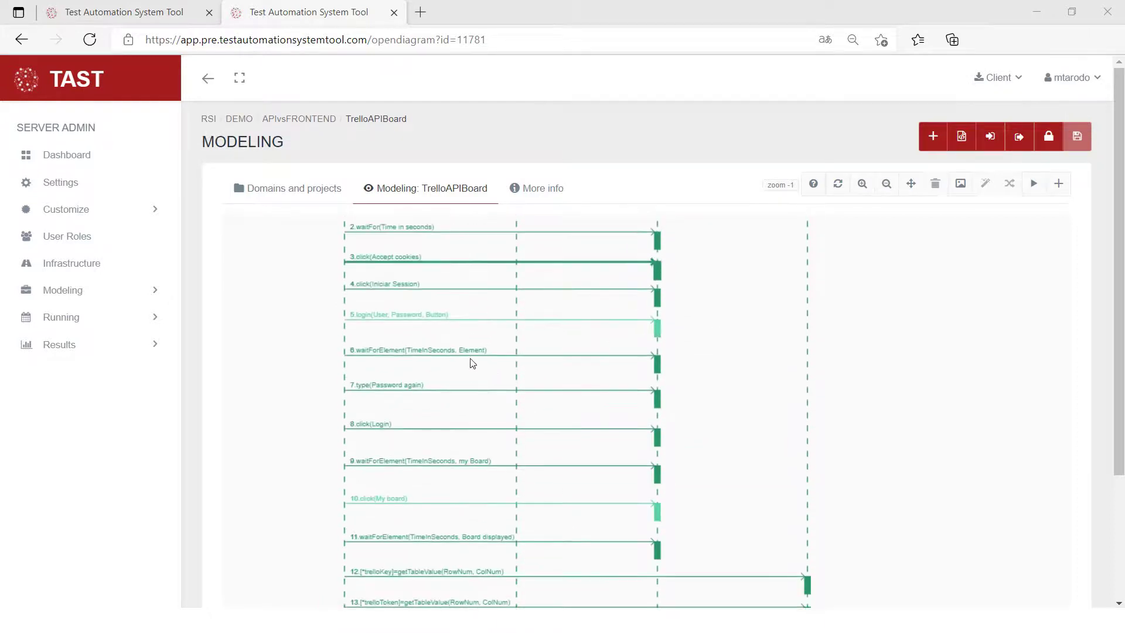
pyautogui.scroll(2, 385, 311)
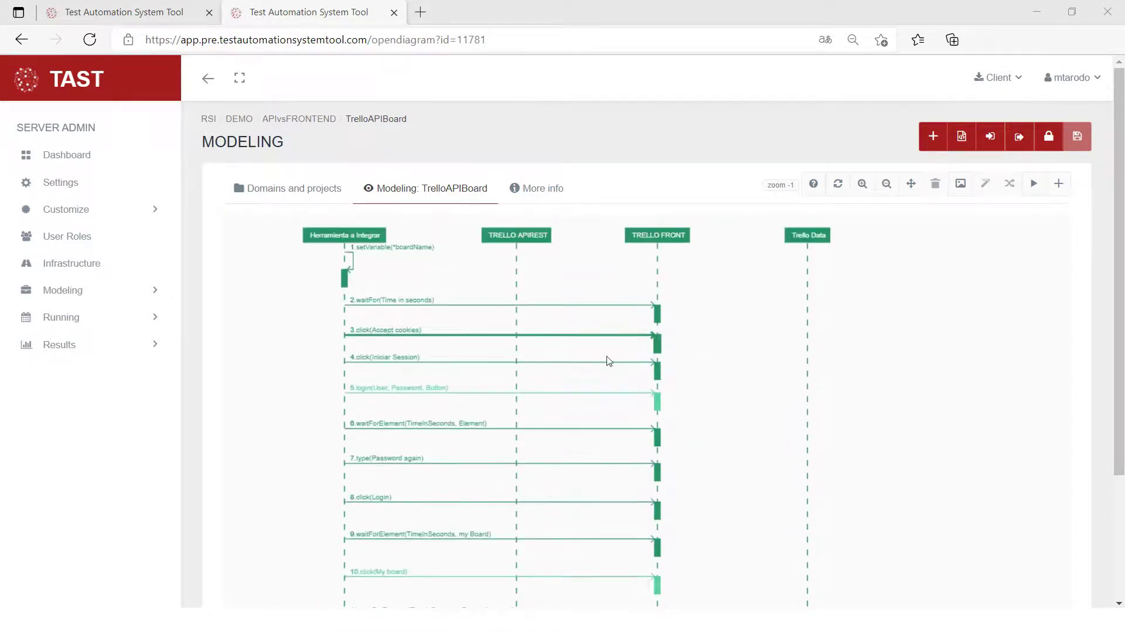
# Review the properties of the login message in step 5 and the mapping of its User, Password and Button parameters
pyautogui.click(398, 392)
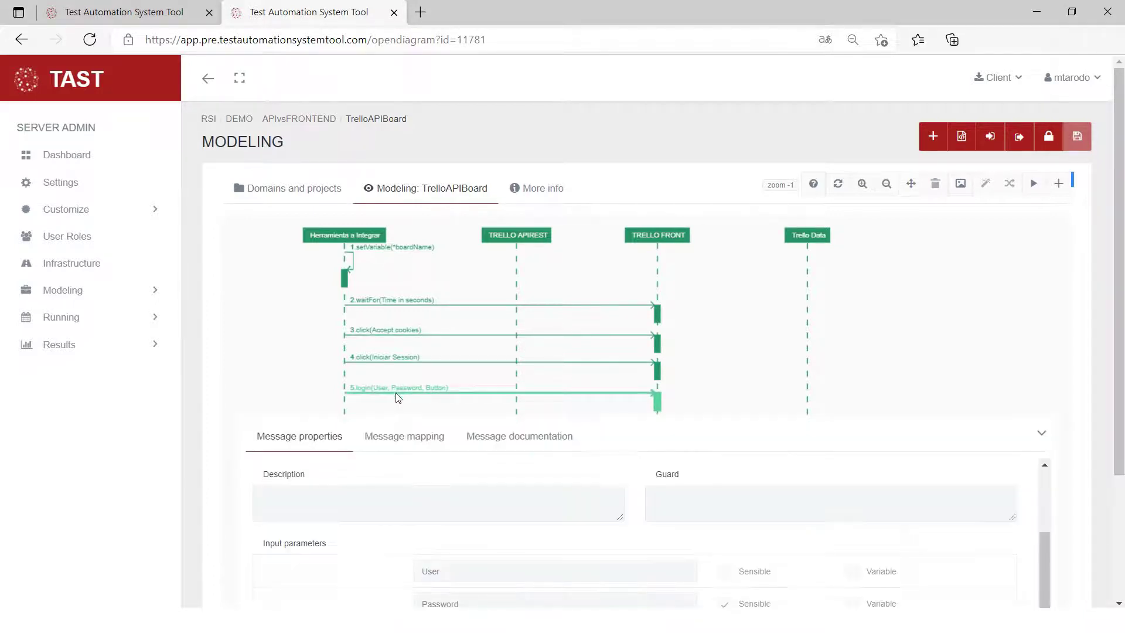
pyautogui.scroll(2, 648, 352)
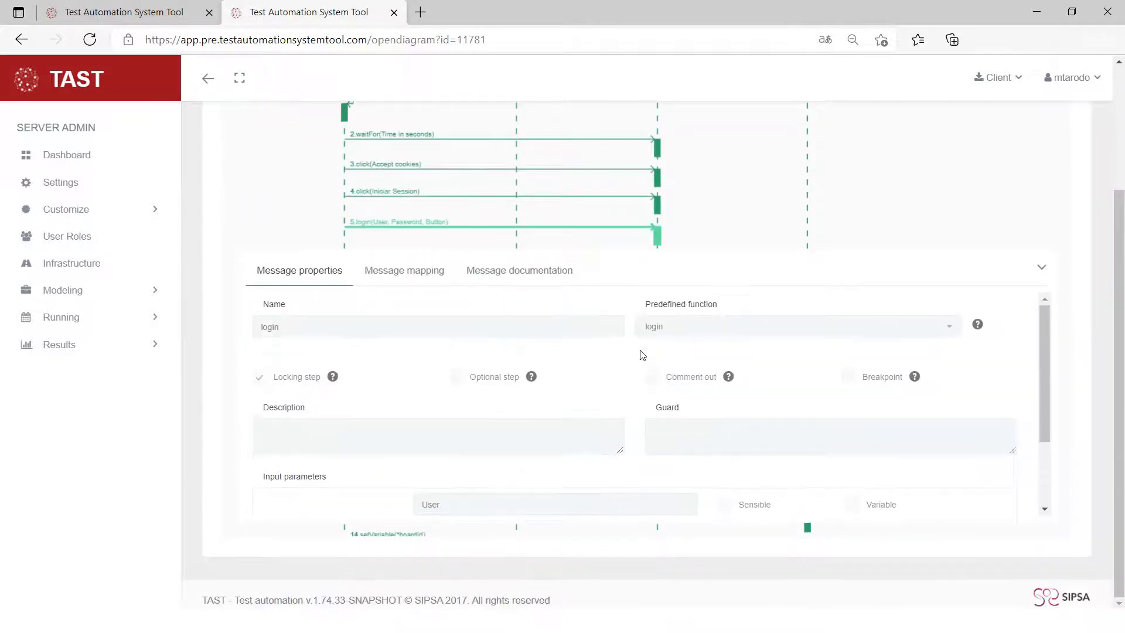
pyautogui.scroll(-2, 688, 342)
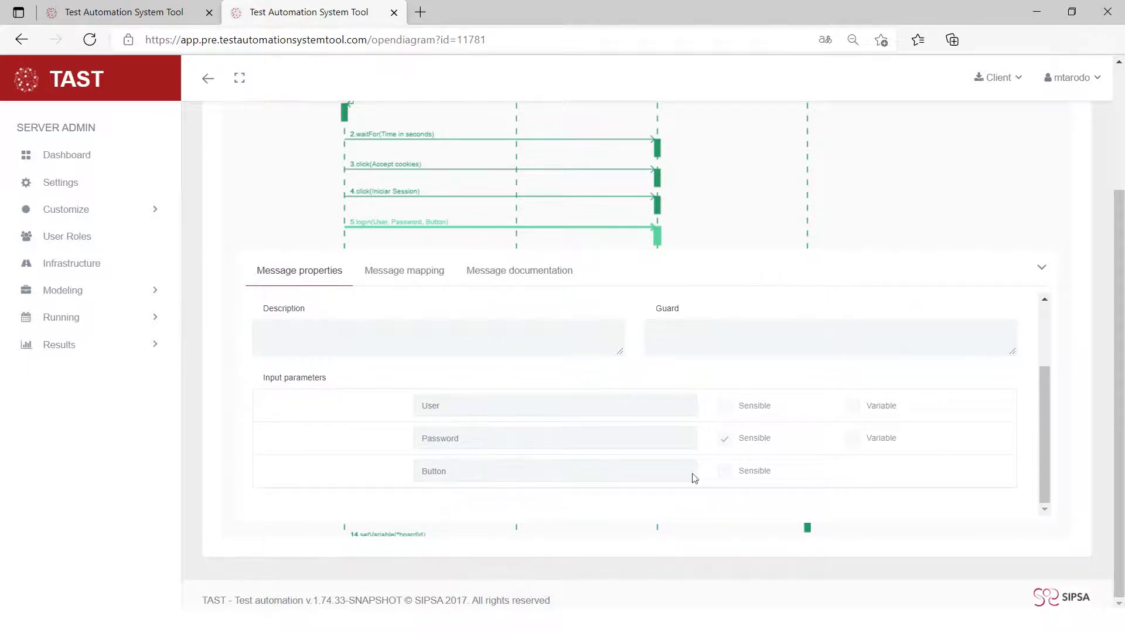
pyautogui.scroll(2, 693, 475)
pyautogui.click(413, 274)
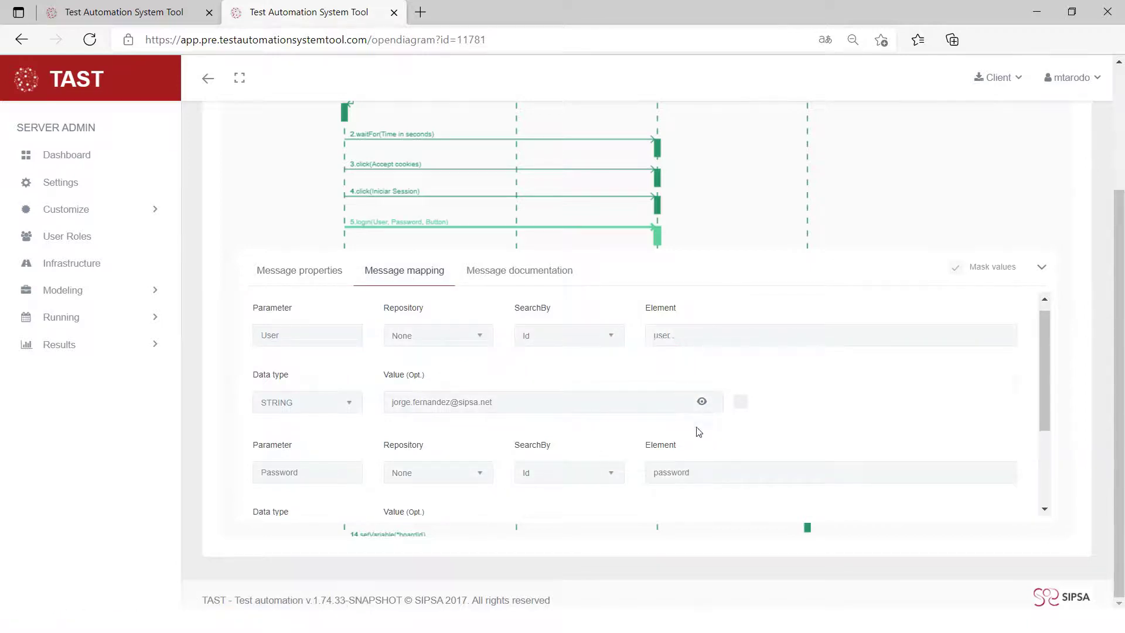
pyautogui.scroll(-2, 698, 432)
pyautogui.scroll(-1, 707, 384)
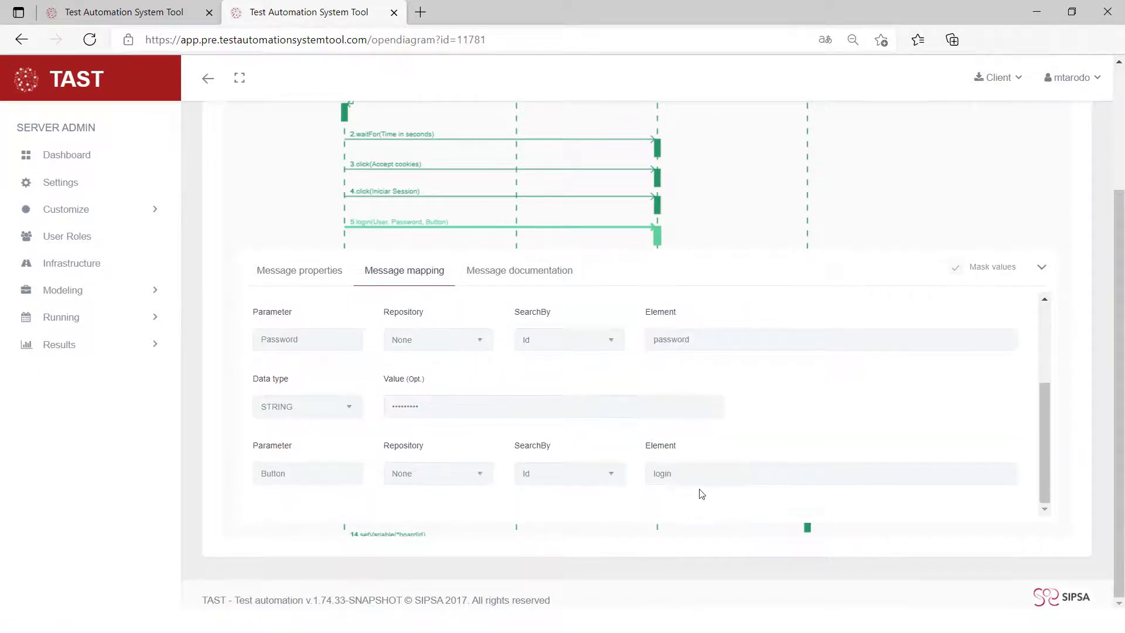
# Review the login message's documentation, including step description, expected result, screenshots and attached files, then close its details
pyautogui.click(523, 276)
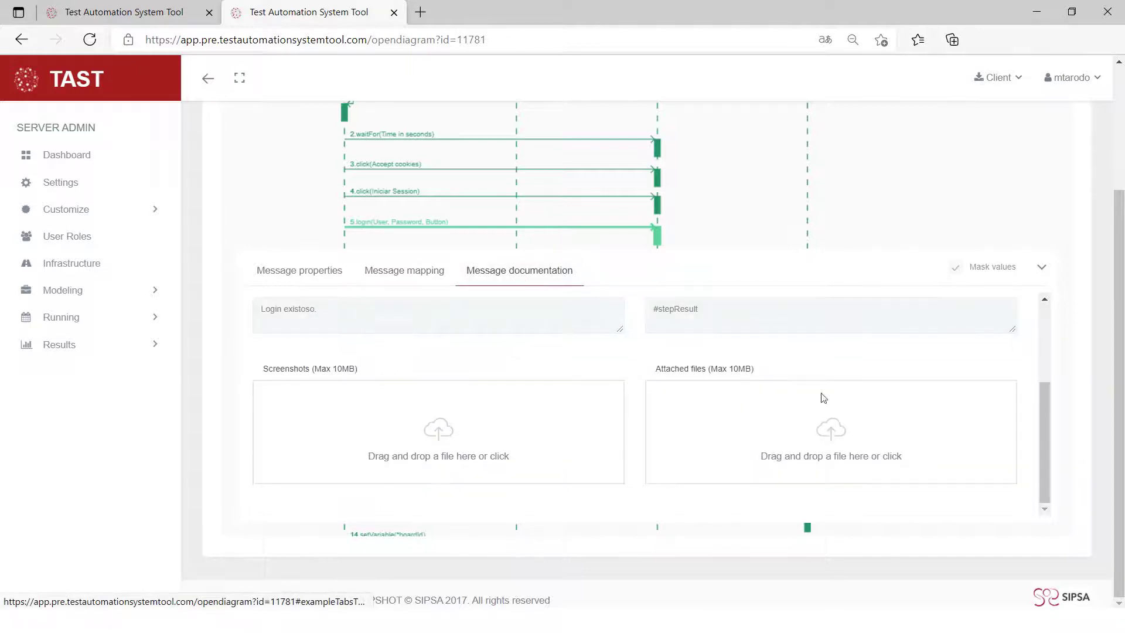
pyautogui.scroll(3, 650, 325)
pyautogui.scroll(1, 656, 337)
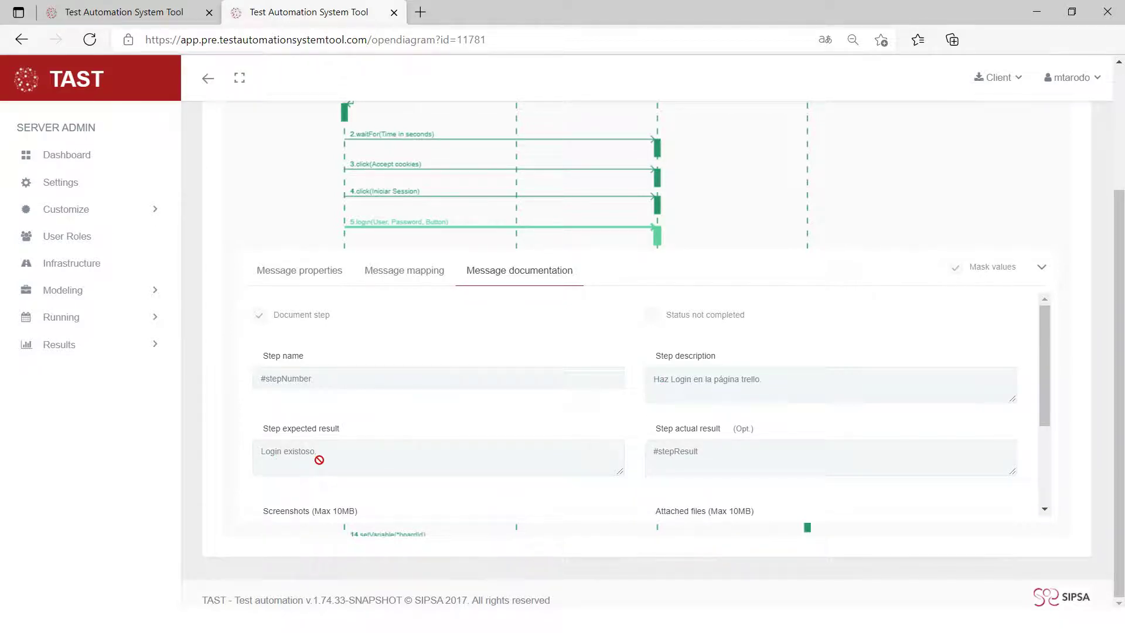
pyautogui.scroll(3, 320, 460)
pyautogui.scroll(-4, 352, 457)
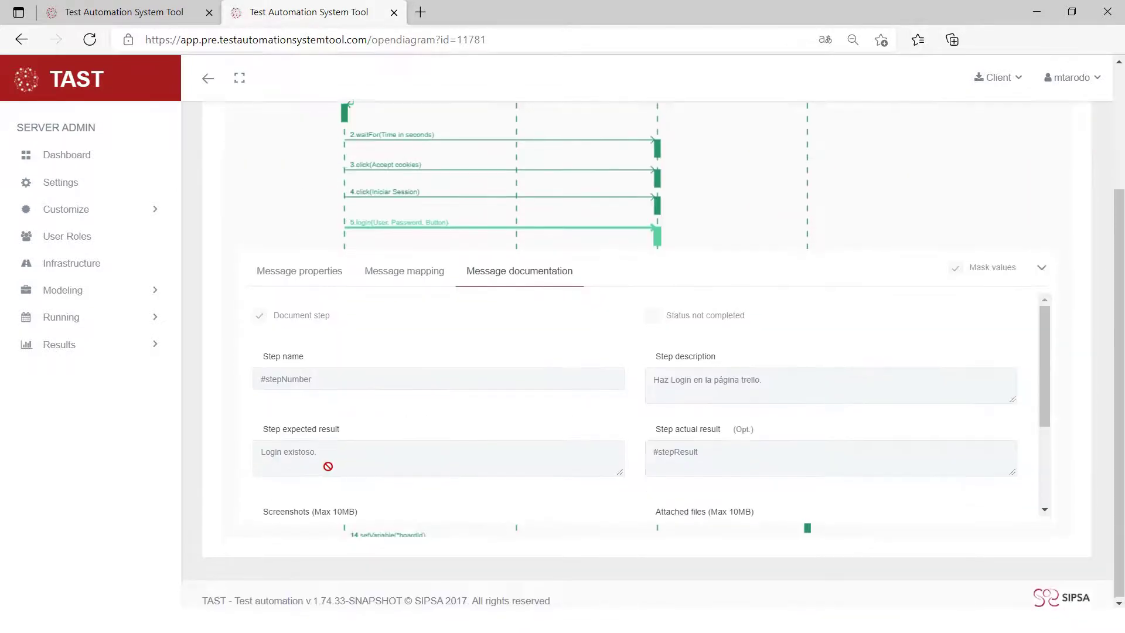
pyautogui.click(1042, 269)
# Review the properties and XPath element mapping of the click(My board) message in step 10, then close its details
pyautogui.scroll(-2, 326, 413)
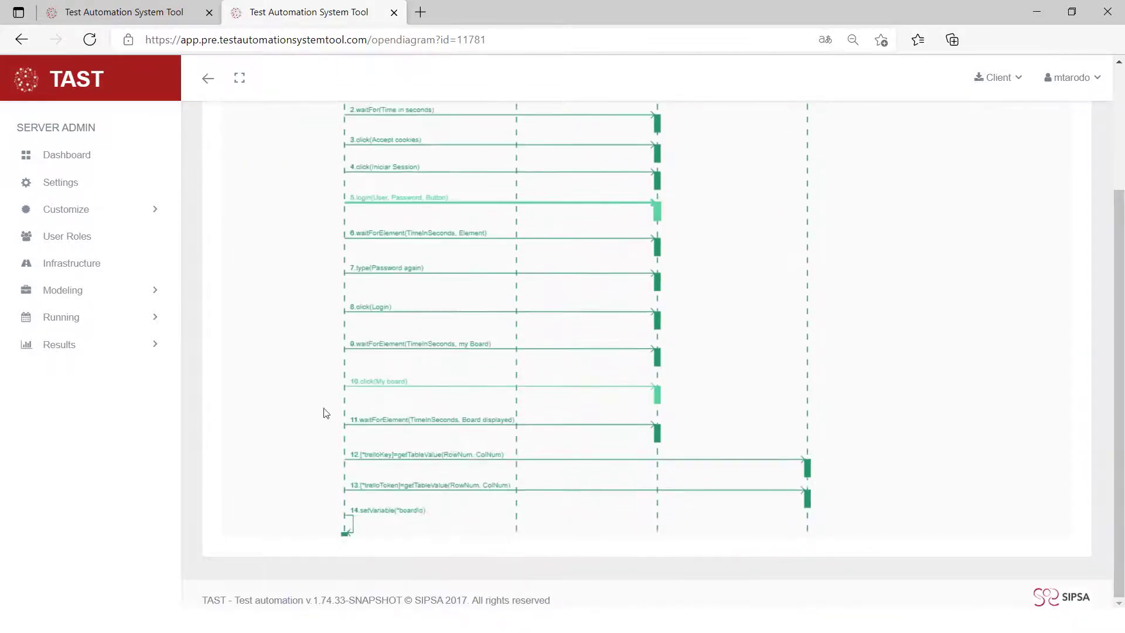
pyautogui.click(396, 386)
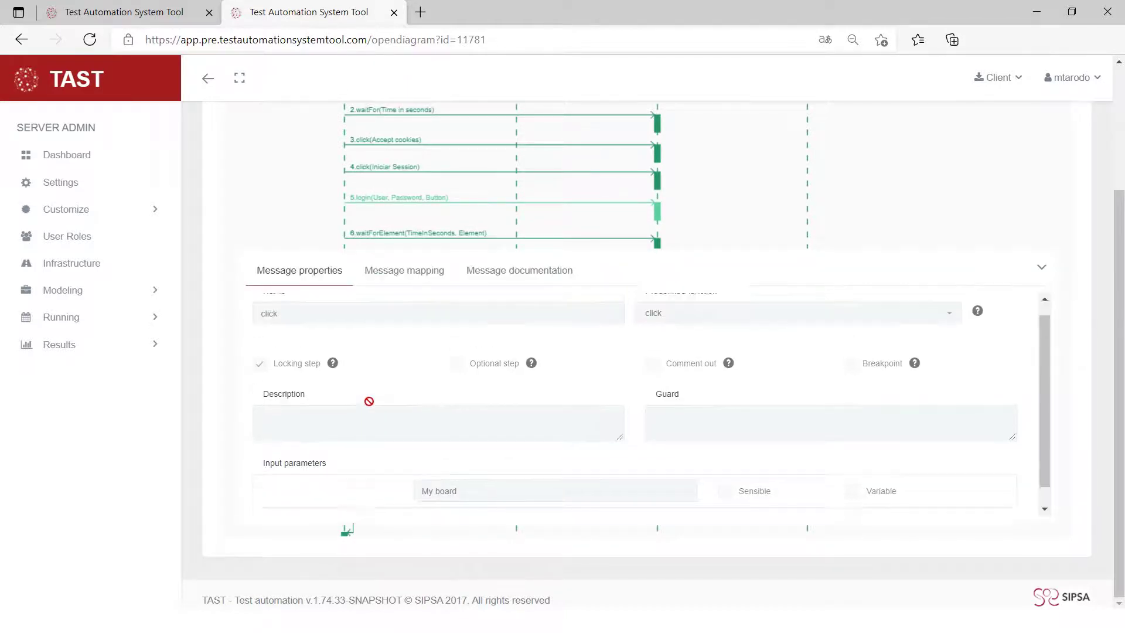
pyautogui.scroll(5, 369, 400)
pyautogui.scroll(-5, 549, 427)
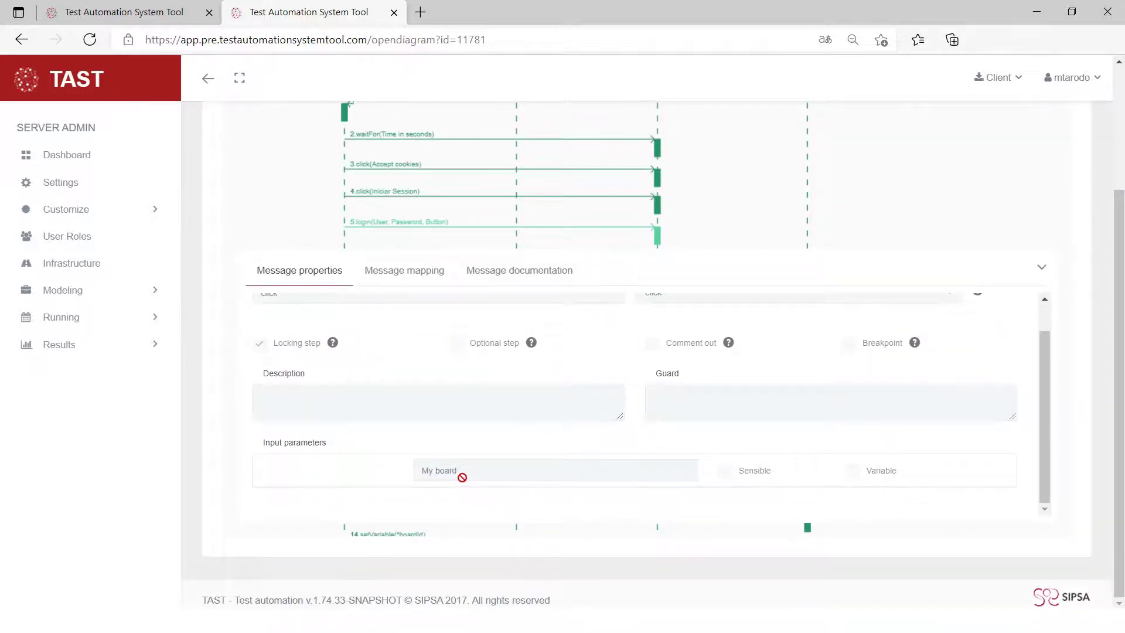
pyautogui.click(402, 273)
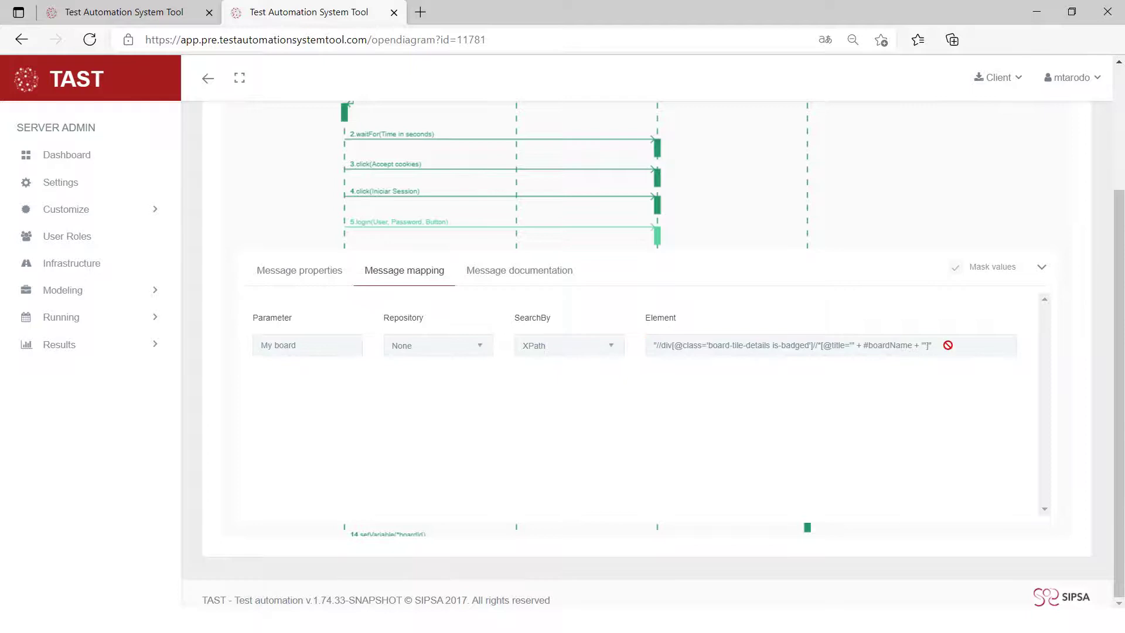
pyautogui.click(1042, 267)
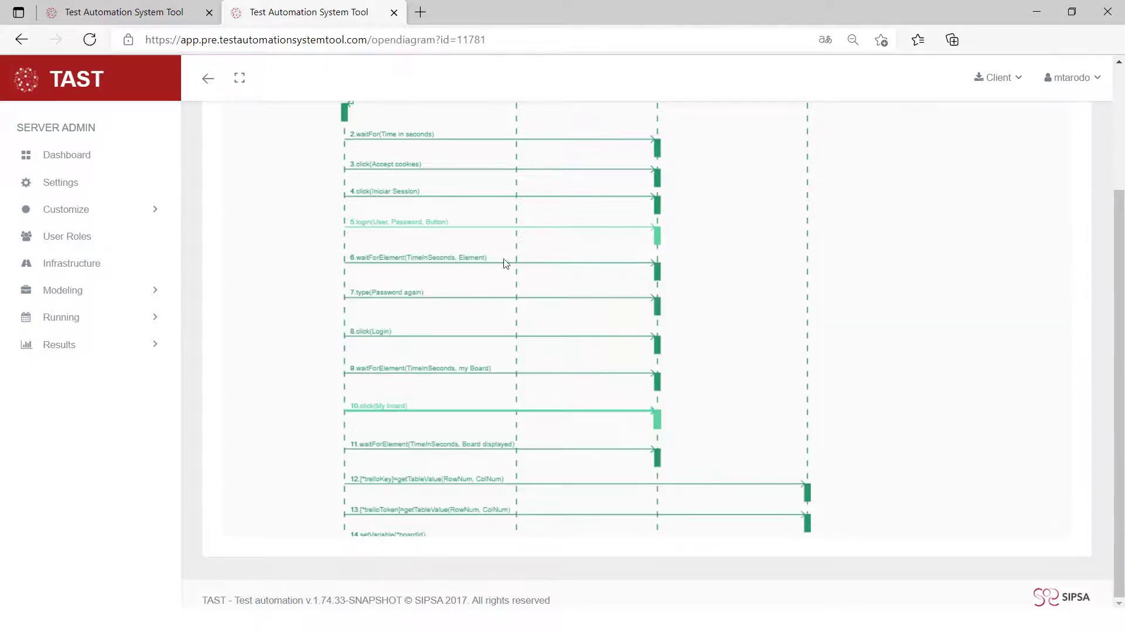
# Reopen the login message in step 5 to check its documented expected and actual results, then close its details
pyautogui.click(441, 224)
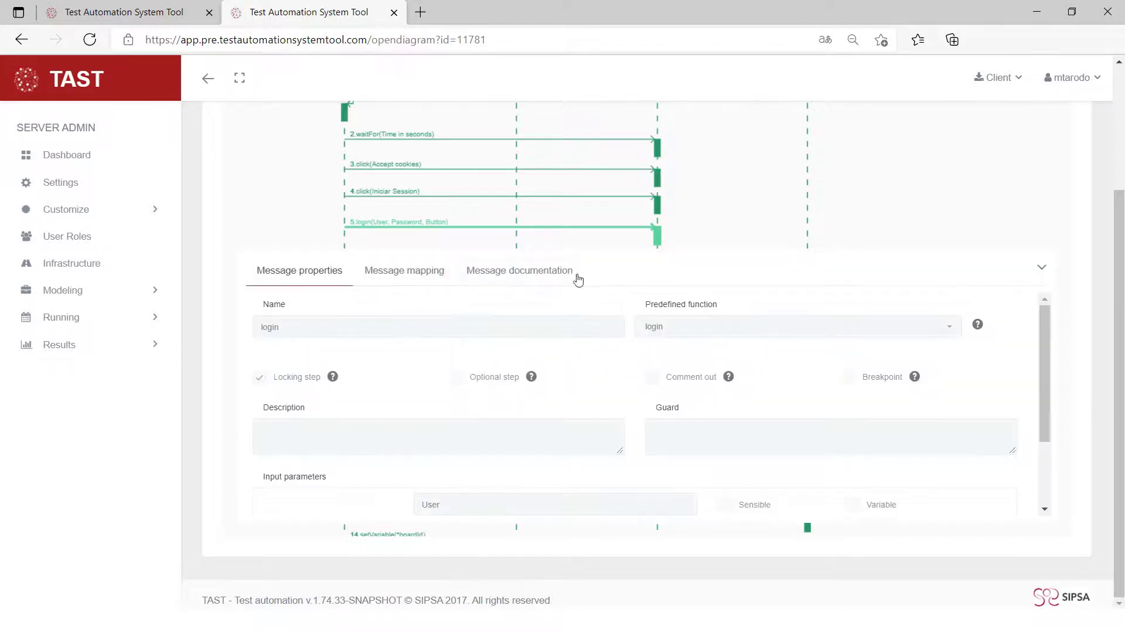
pyautogui.click(533, 274)
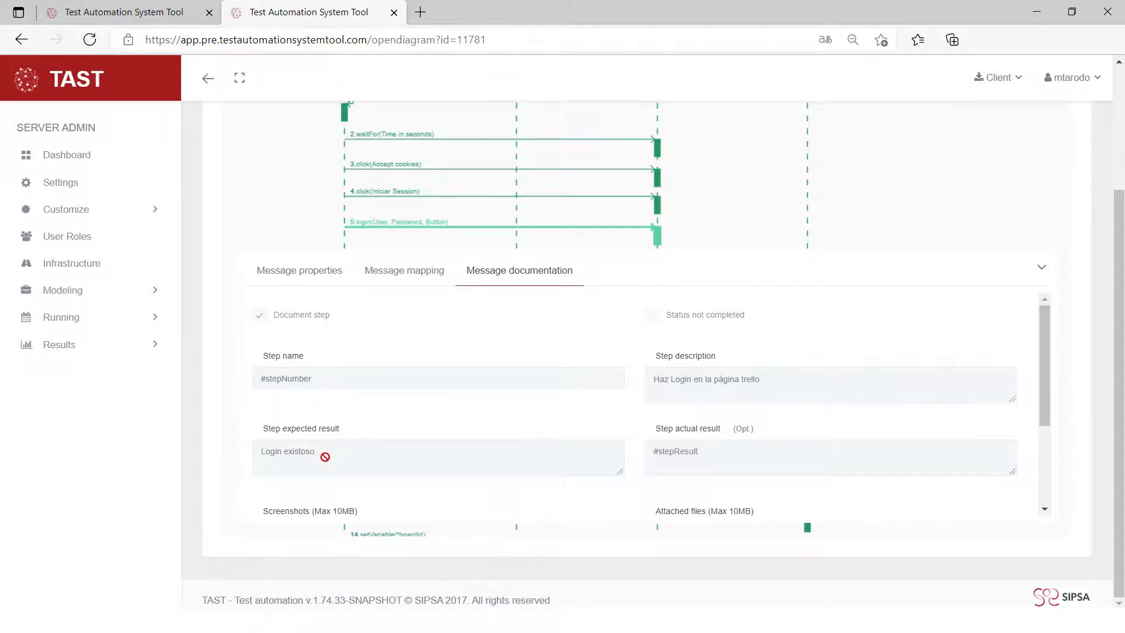
pyautogui.click(1042, 268)
# Examine the front-end messages in steps 6 to 11 and the Trello key, token and board ID messages in steps 12 to 14
pyautogui.scroll(-5, 705, 293)
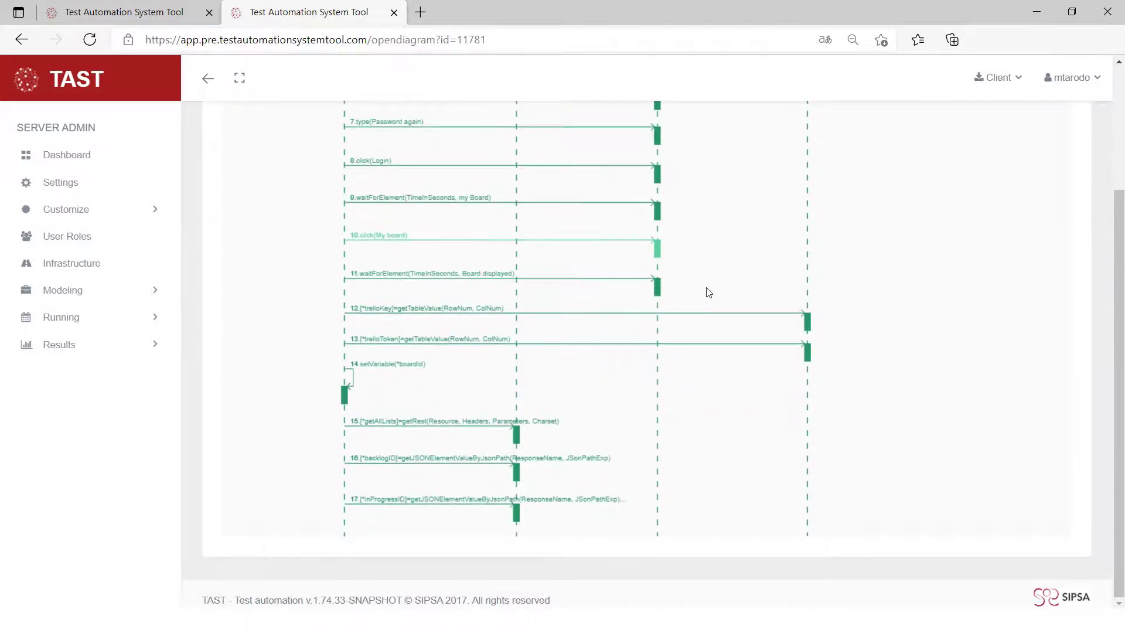
pyautogui.scroll(-1, 708, 292)
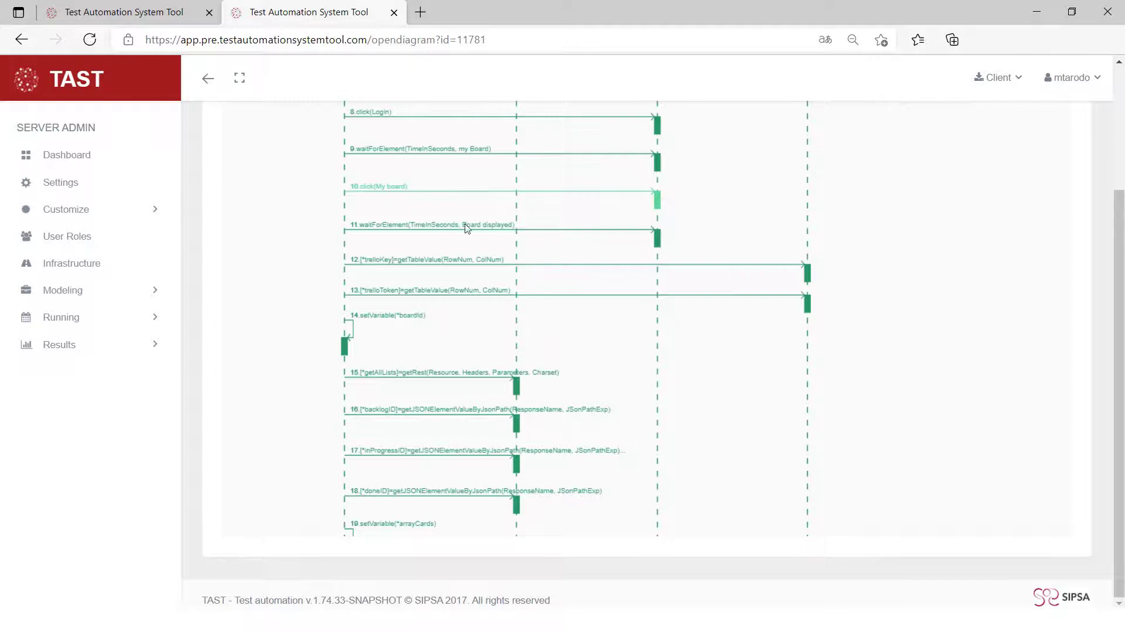
pyautogui.scroll(1, 486, 240)
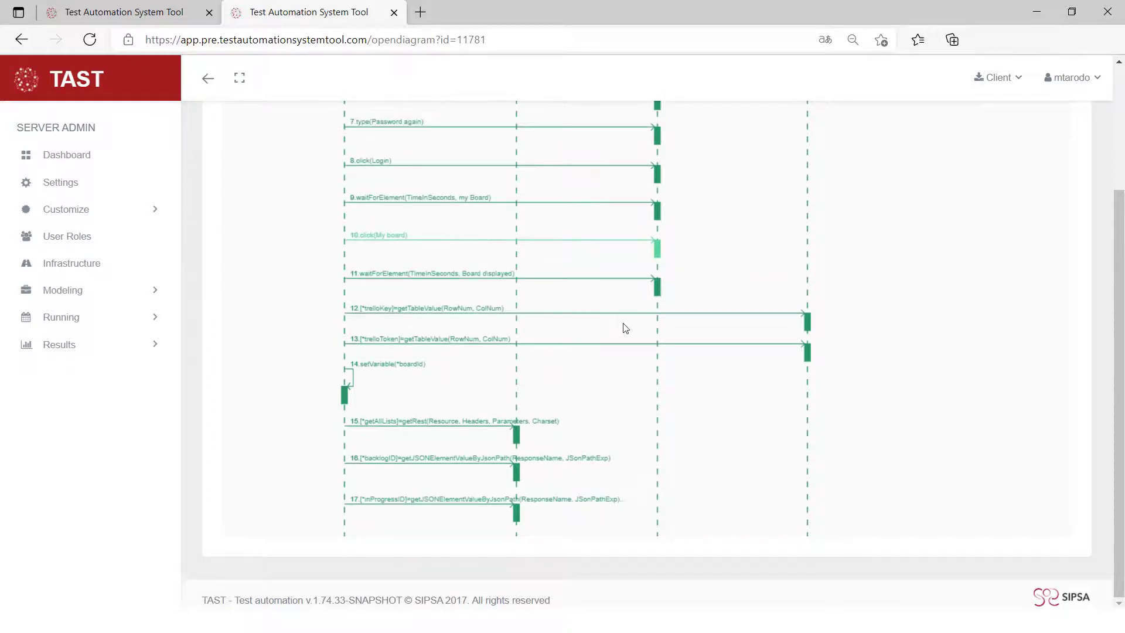
pyautogui.scroll(1, 625, 326)
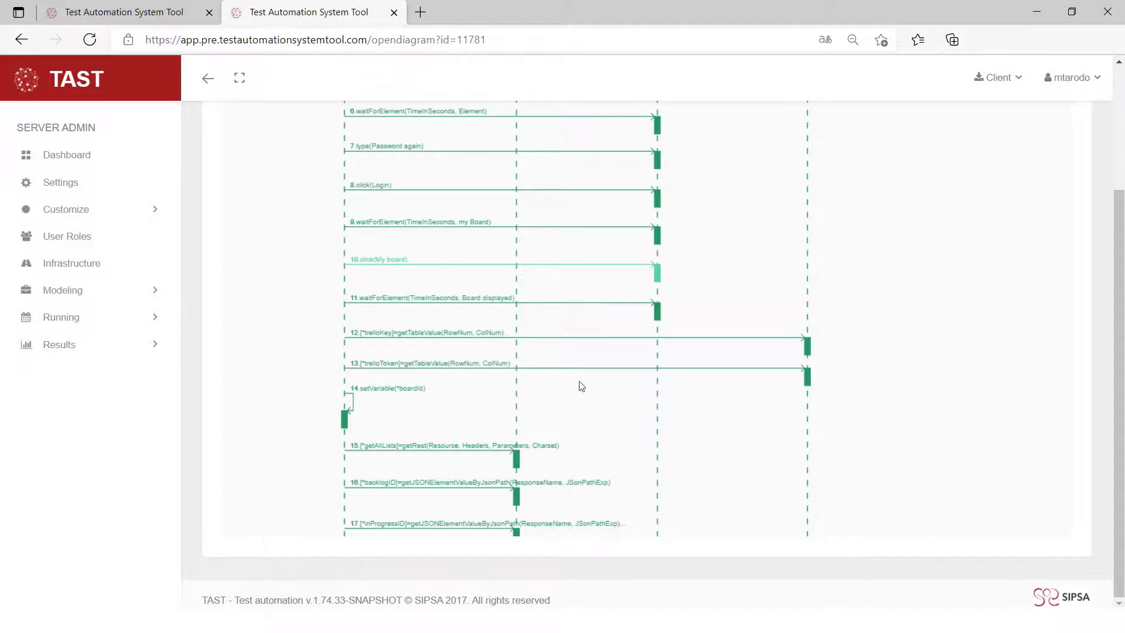
pyautogui.scroll(-1, 685, 373)
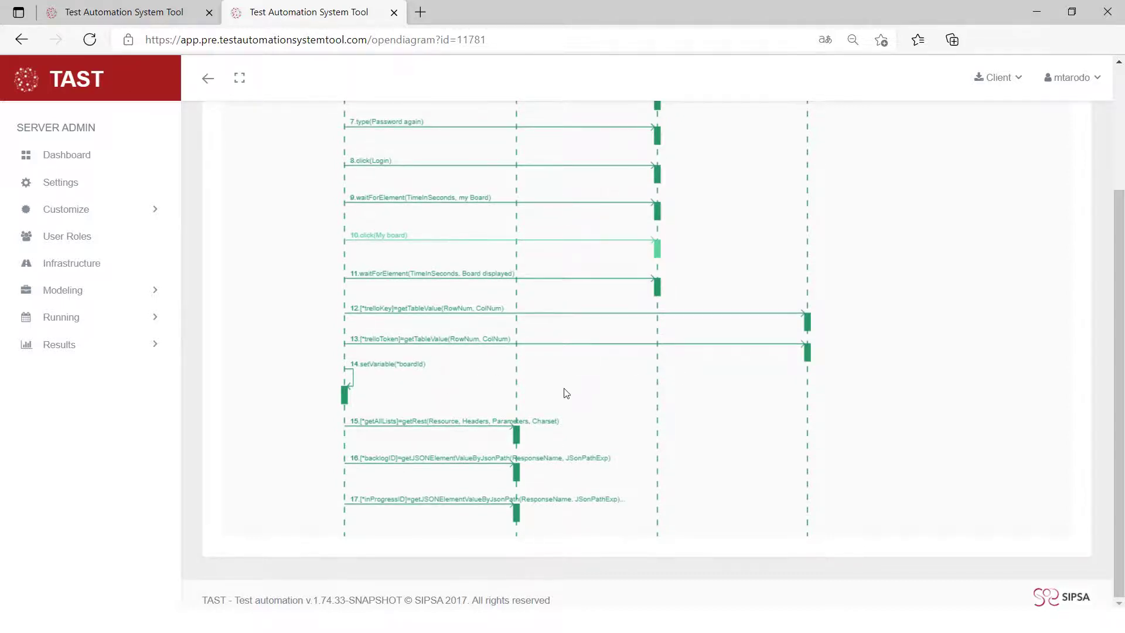
pyautogui.scroll(-2, 566, 393)
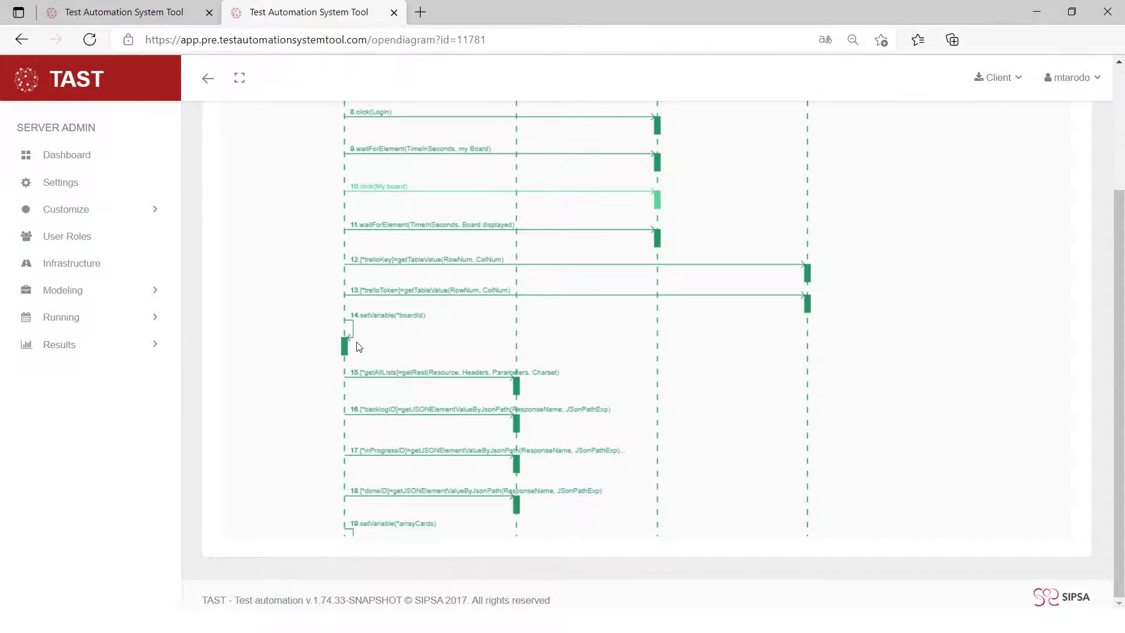
# Examine the API messages from step 15 onward, including the FOR loop that creates cards and its nested ALT fragment
pyautogui.scroll(-2, 369, 348)
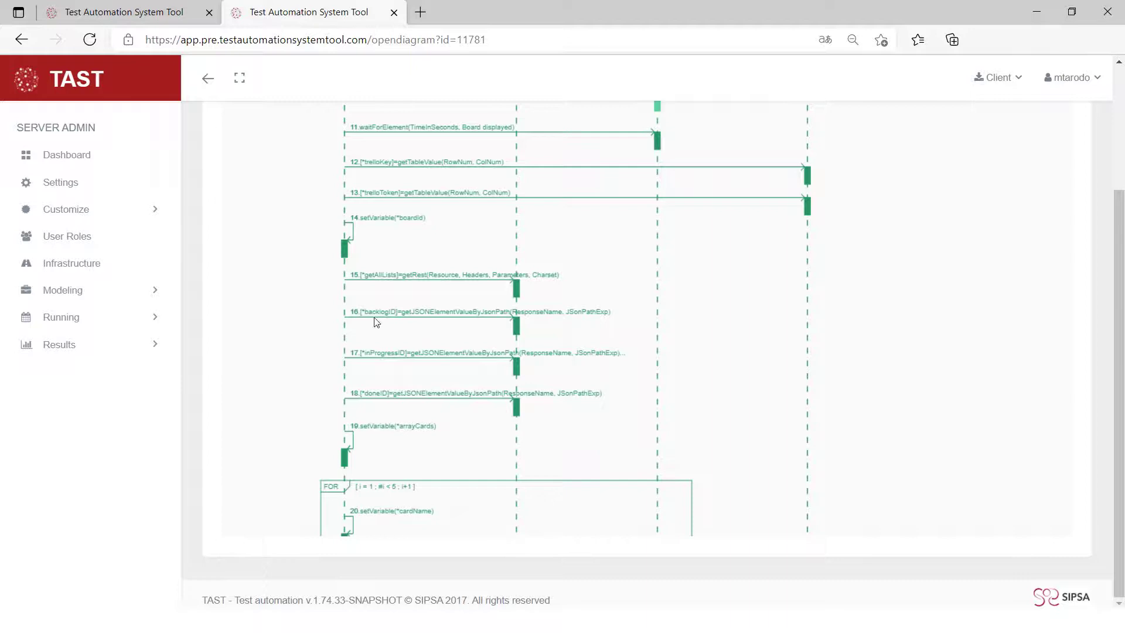
pyautogui.scroll(-2, 418, 398)
pyautogui.scroll(2, 398, 346)
pyautogui.scroll(-3, 428, 328)
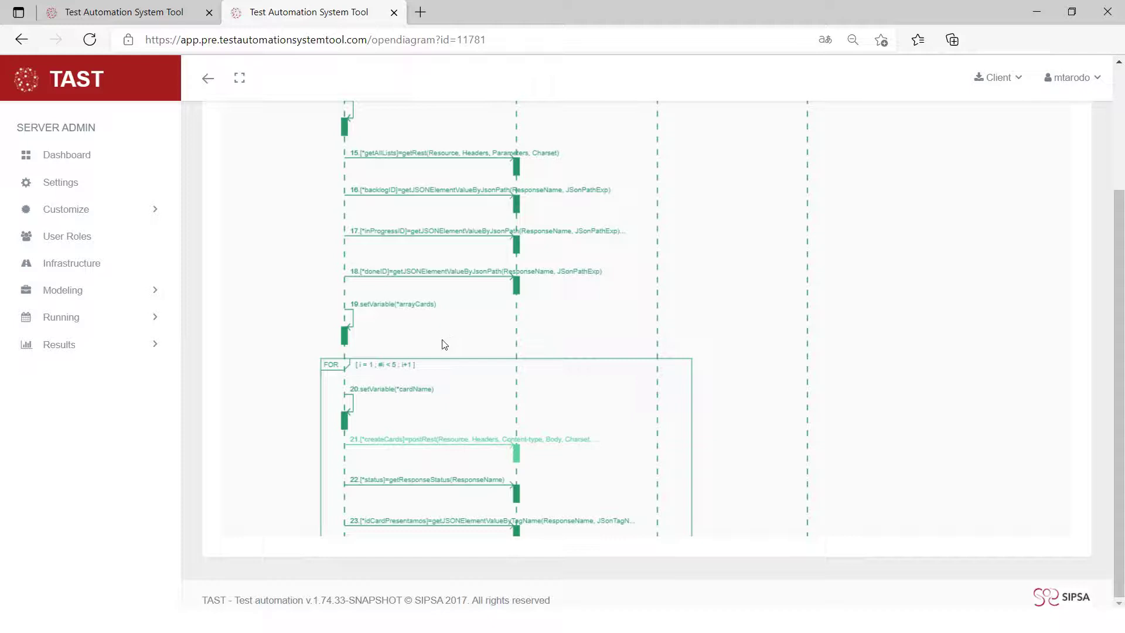
pyautogui.scroll(-1, 507, 385)
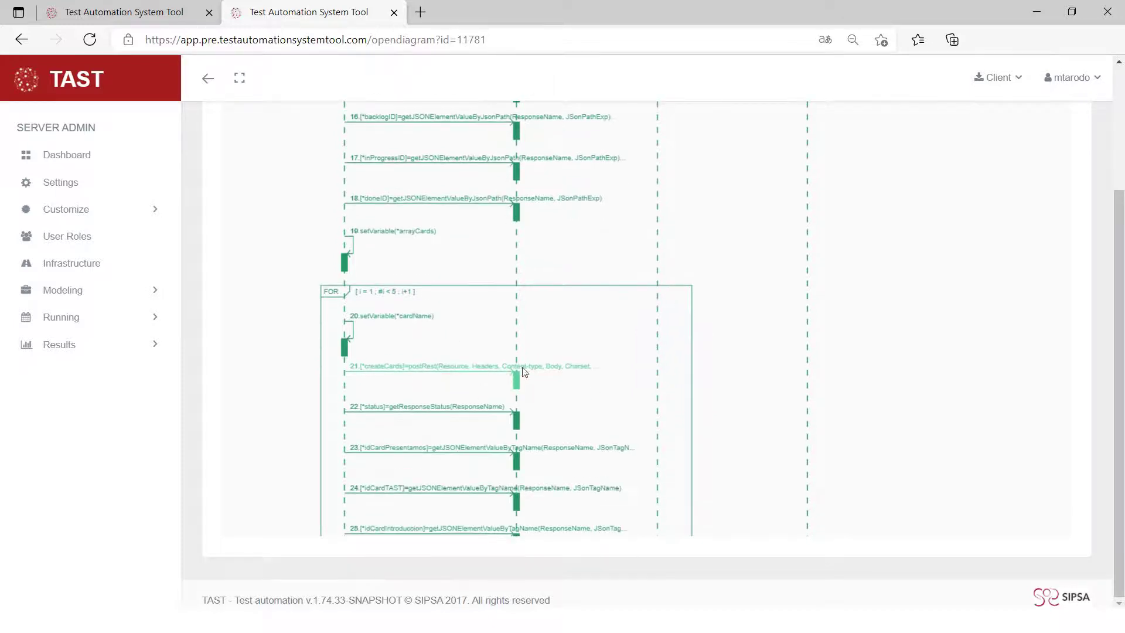
pyautogui.scroll(-4, 523, 372)
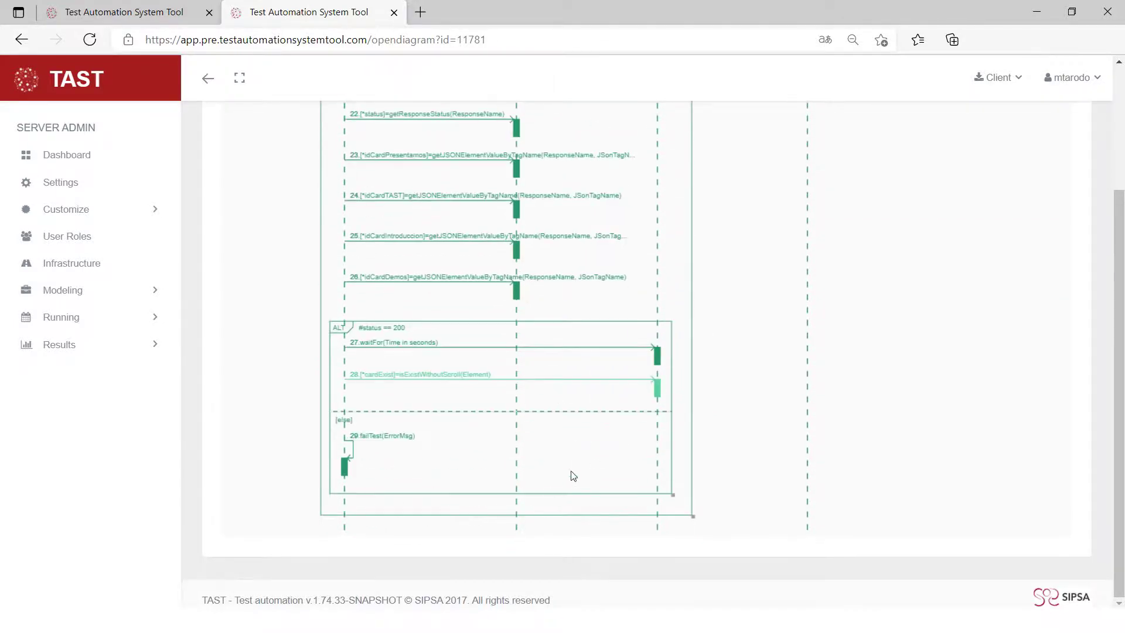
pyautogui.scroll(3, 535, 451)
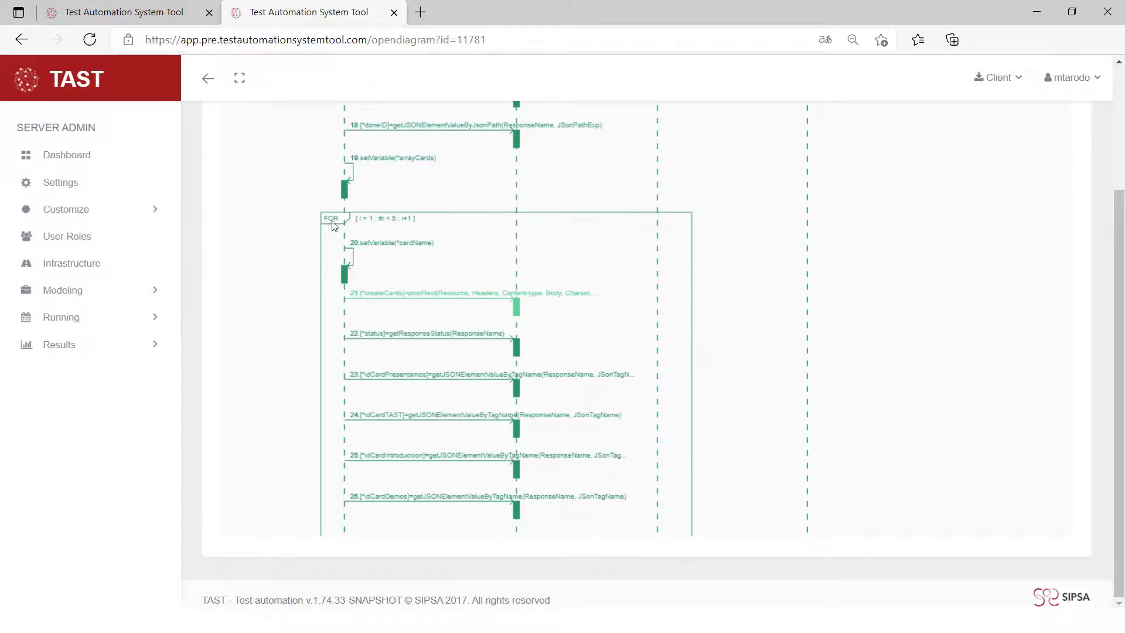
# Review the FOR fragment's guard, iteration variable, case start and increment settings, then close its details
pyautogui.scroll(-1, 393, 249)
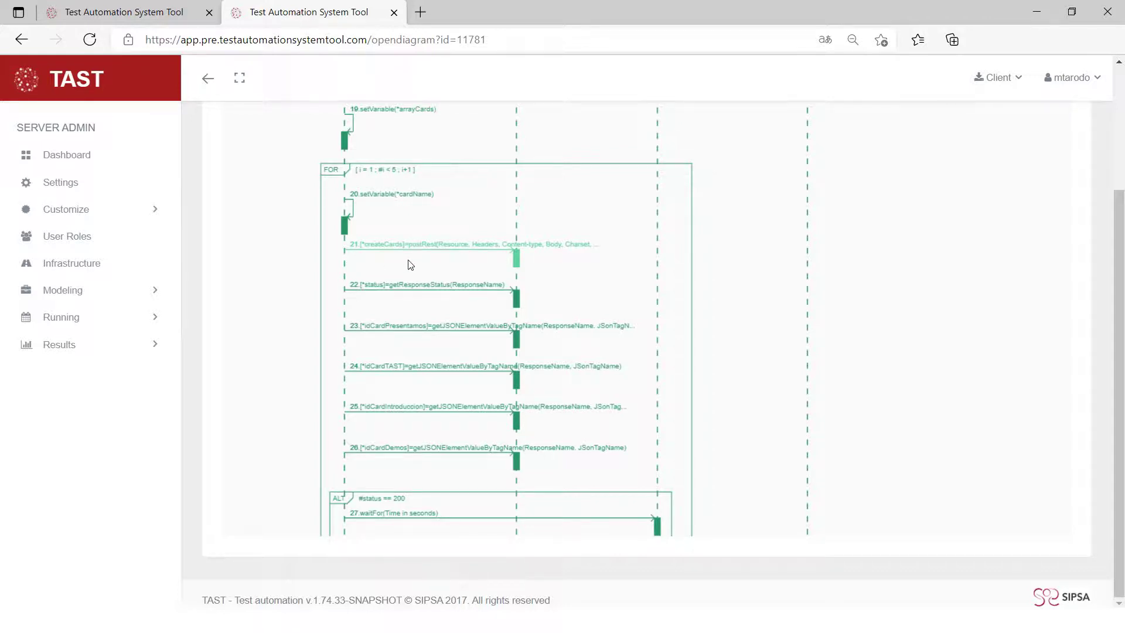
pyautogui.click(378, 171)
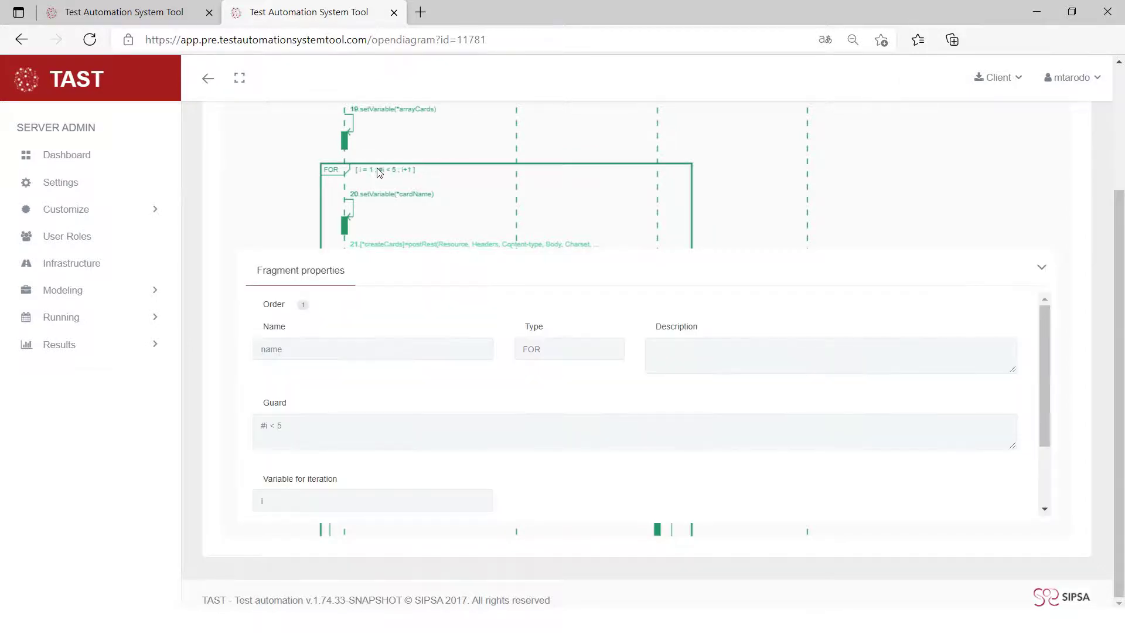
pyautogui.scroll(-2, 380, 173)
pyautogui.scroll(2, 426, 281)
pyautogui.scroll(-3, 421, 353)
pyautogui.scroll(-2, 740, 525)
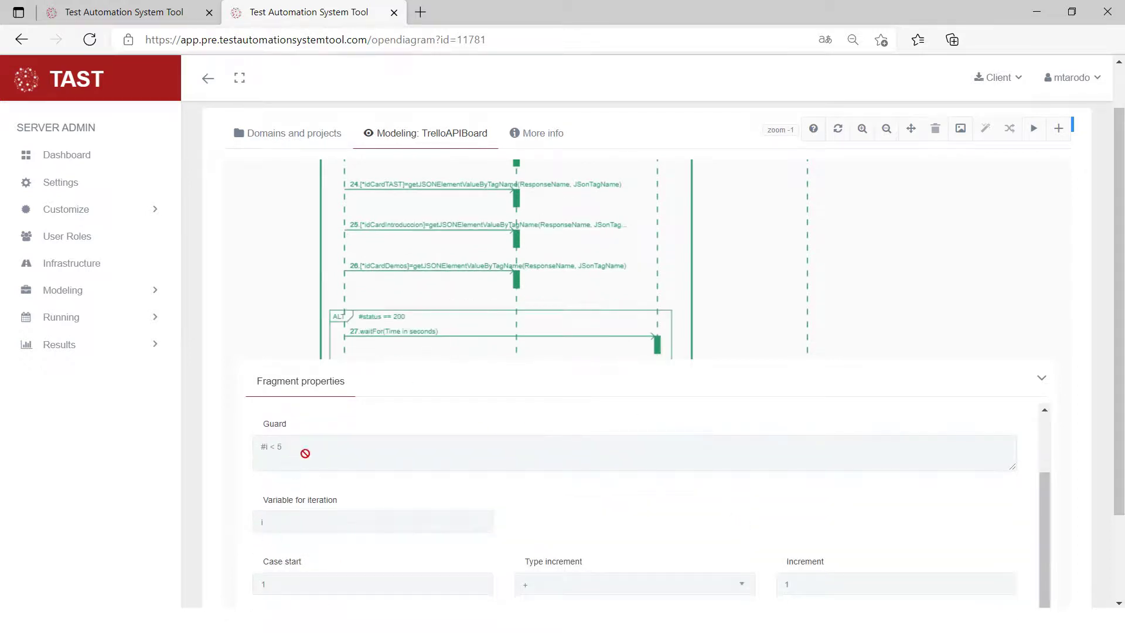
pyautogui.scroll(-2, 300, 449)
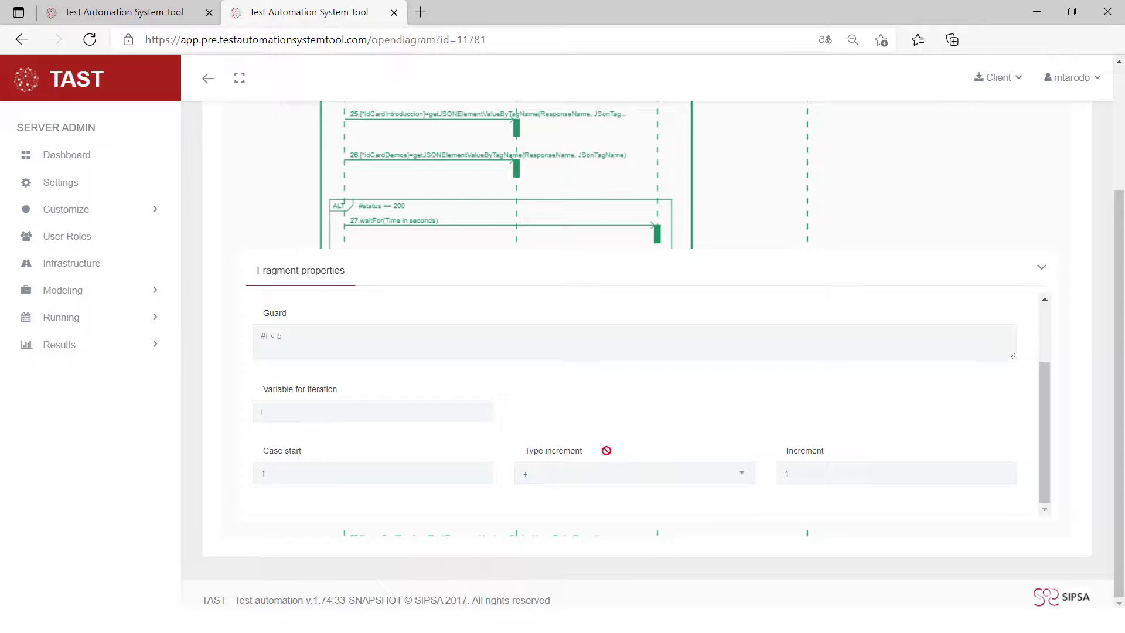
pyautogui.click(1042, 269)
# Review the properties and guard condition of the ALT fragment inside the FOR loop, then close its details
pyautogui.scroll(-1, 492, 266)
pyautogui.scroll(1, 434, 251)
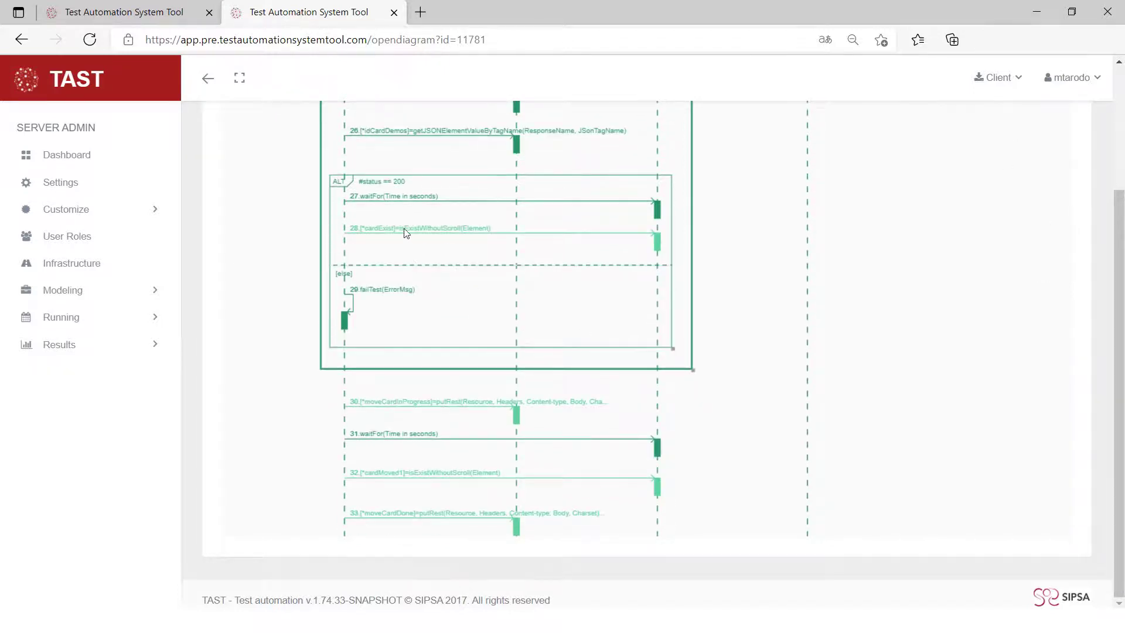
pyautogui.scroll(2, 406, 232)
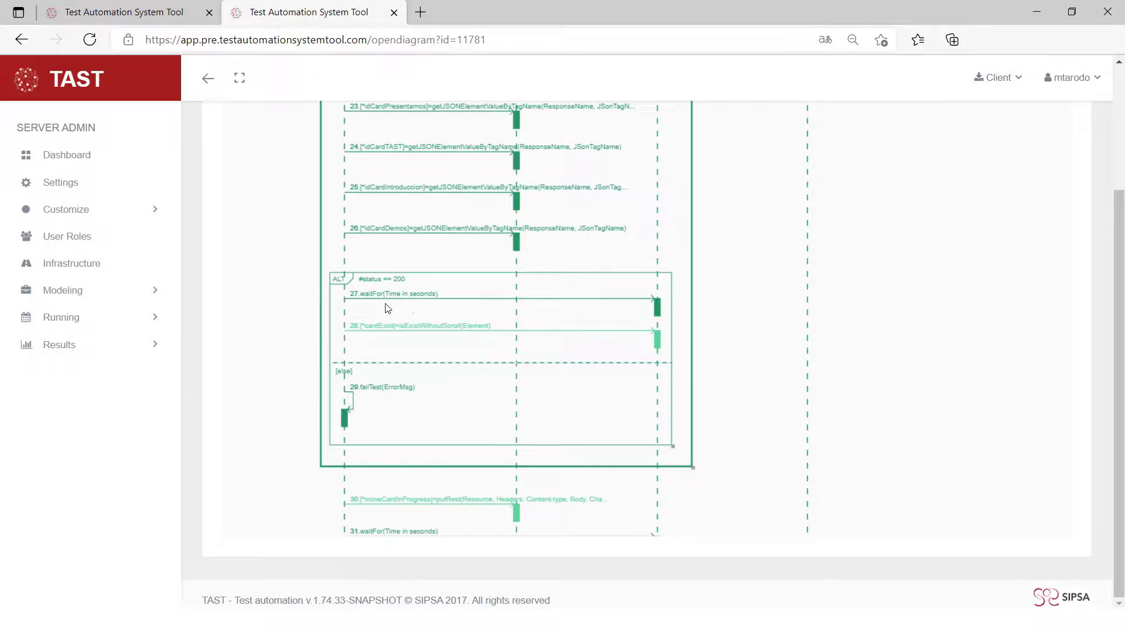
pyautogui.click(359, 282)
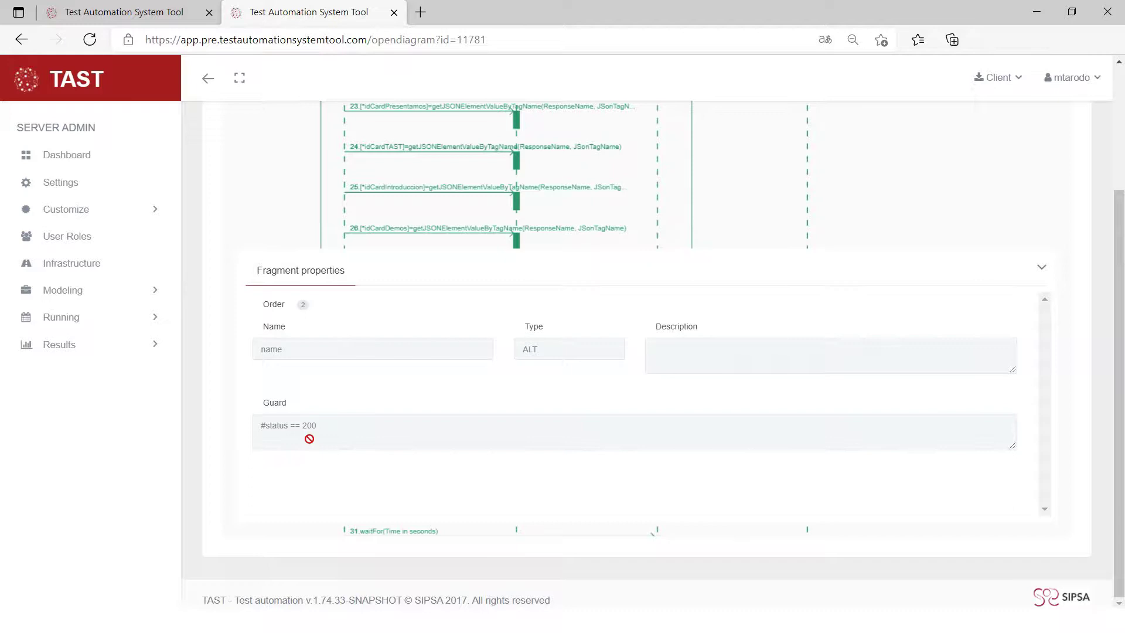
pyautogui.click(1042, 270)
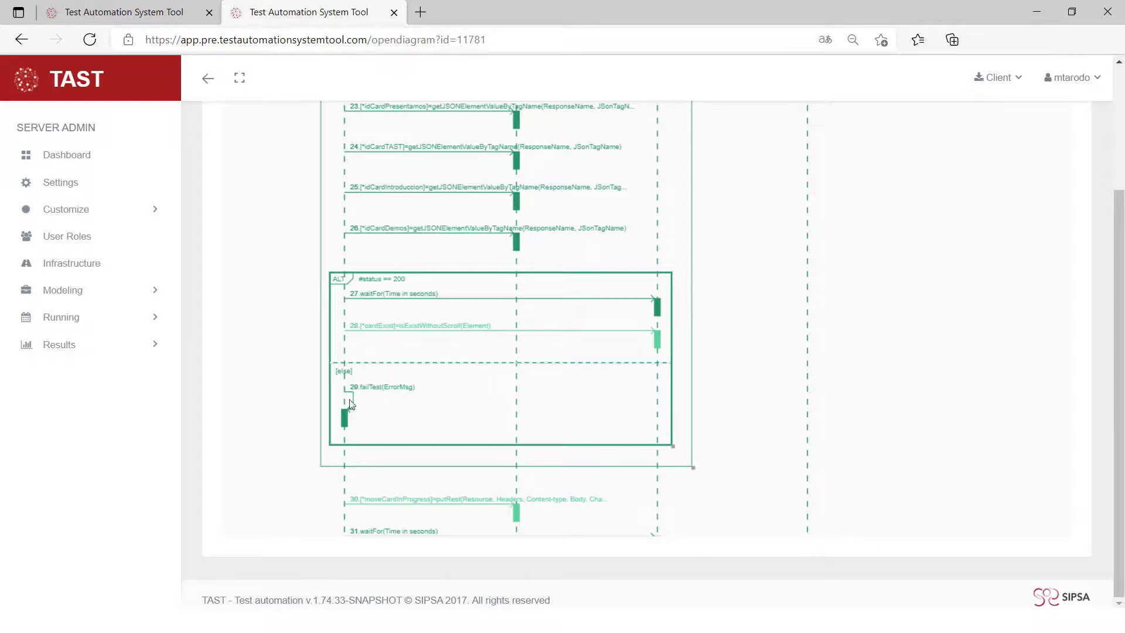
# Open the moveCardInProgress putRest message in step 30 and review its properties and input parameters
pyautogui.scroll(-3, 595, 429)
pyautogui.scroll(-2, 597, 426)
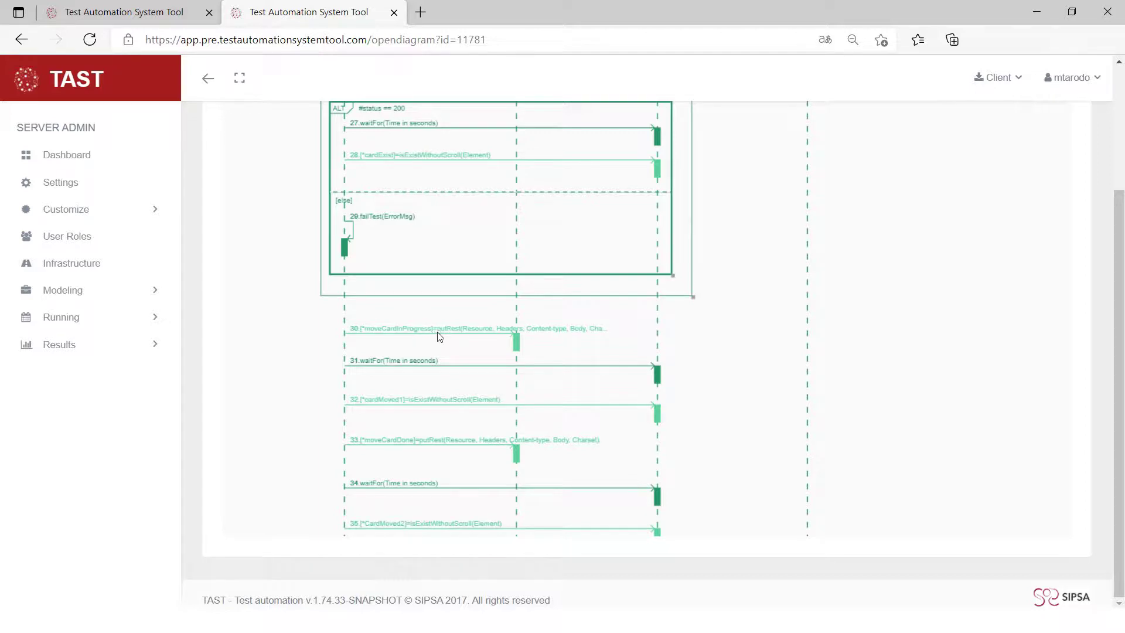
pyautogui.click(439, 336)
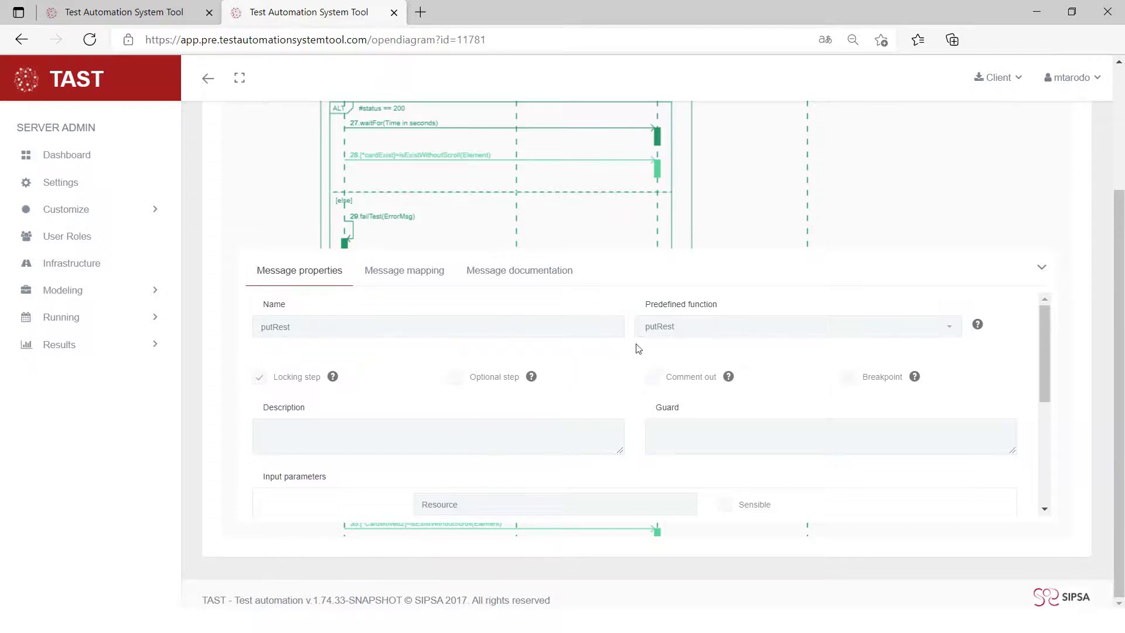
pyautogui.scroll(-2, 650, 346)
pyautogui.scroll(2, 639, 350)
pyautogui.scroll(-2, 530, 372)
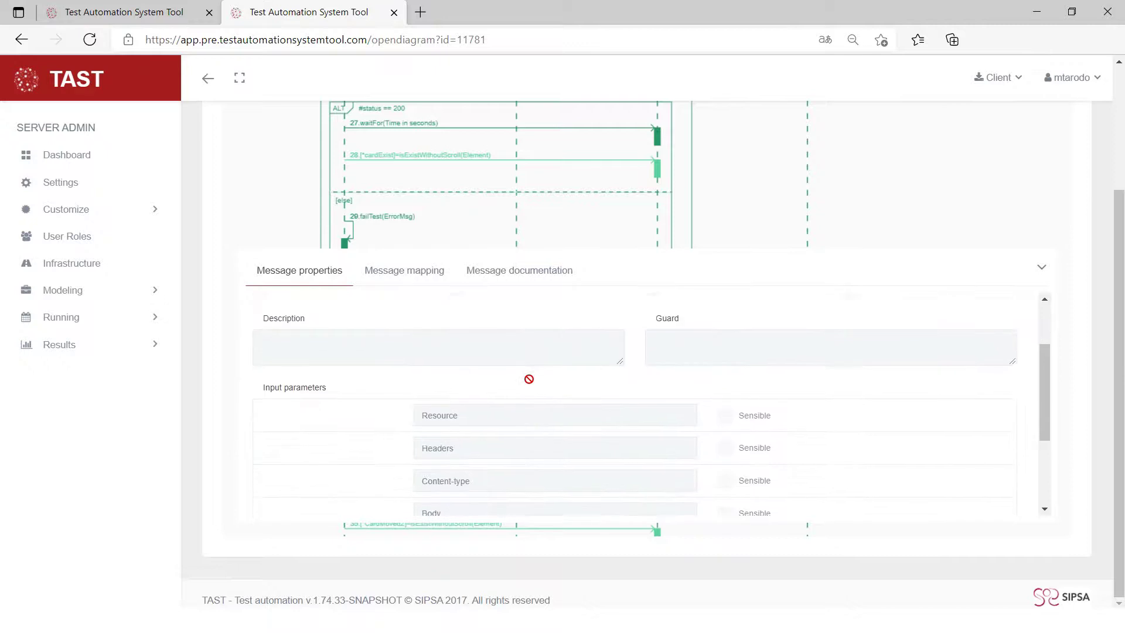
pyautogui.scroll(3, 634, 383)
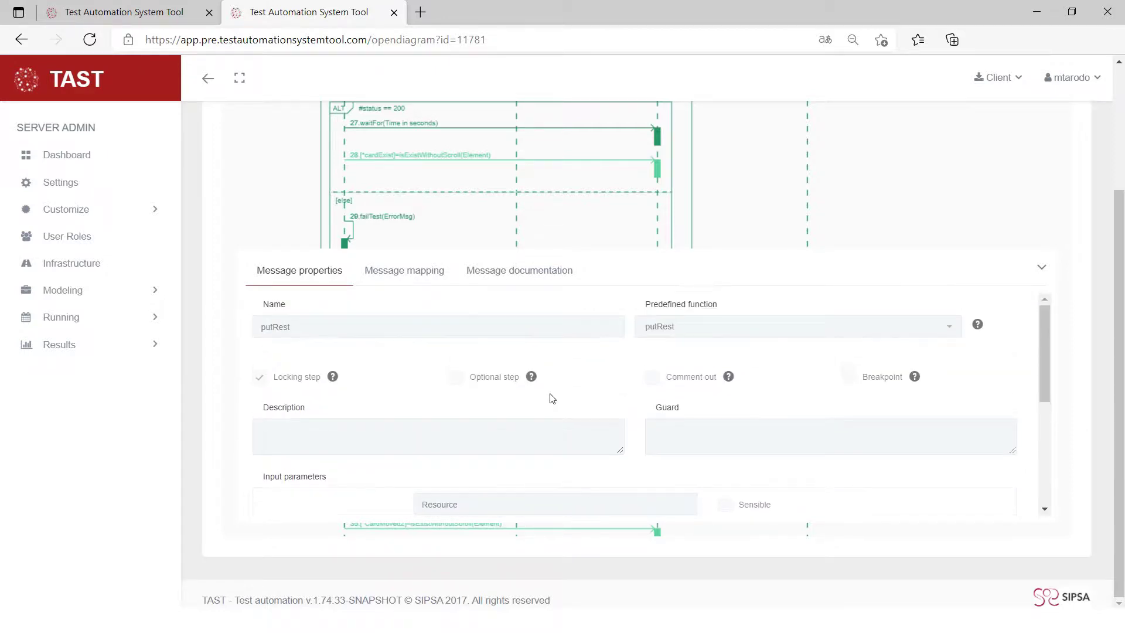
pyautogui.scroll(-2, 349, 412)
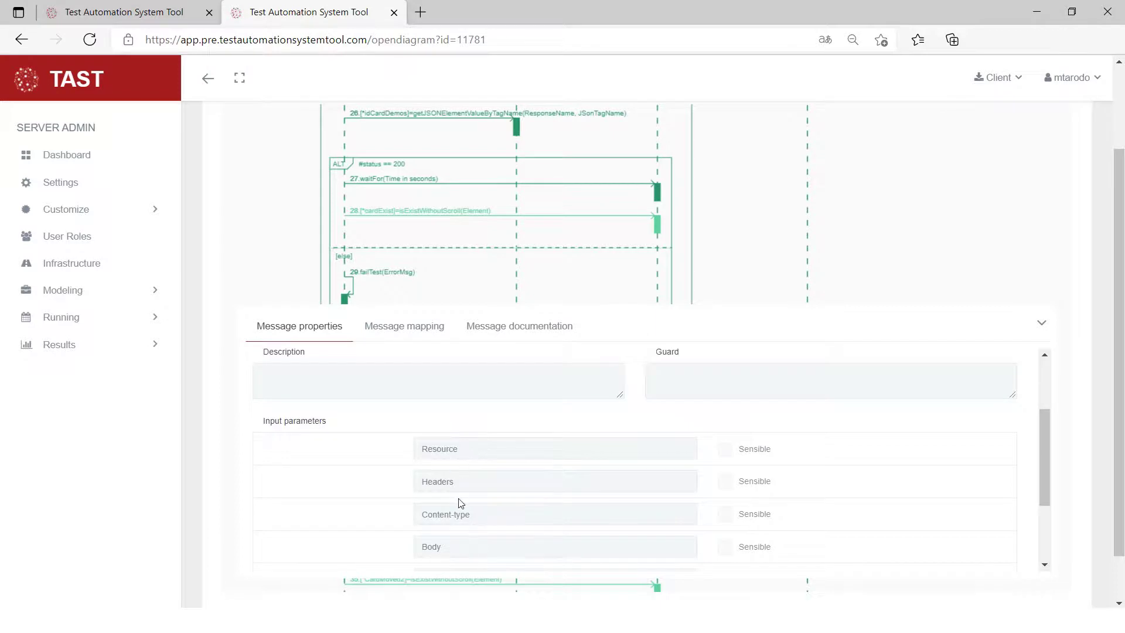
# Review the parameter mapping and the documentation of the putRest message in step 30, then close its details
pyautogui.click(414, 328)
pyautogui.scroll(-3, 543, 402)
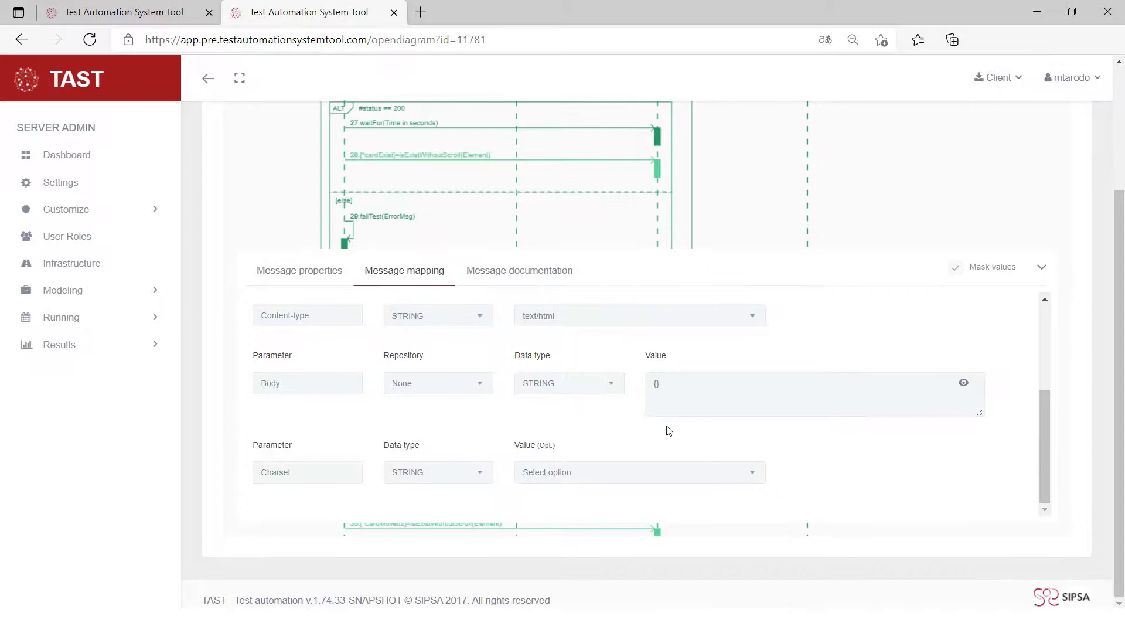
pyautogui.scroll(3, 645, 429)
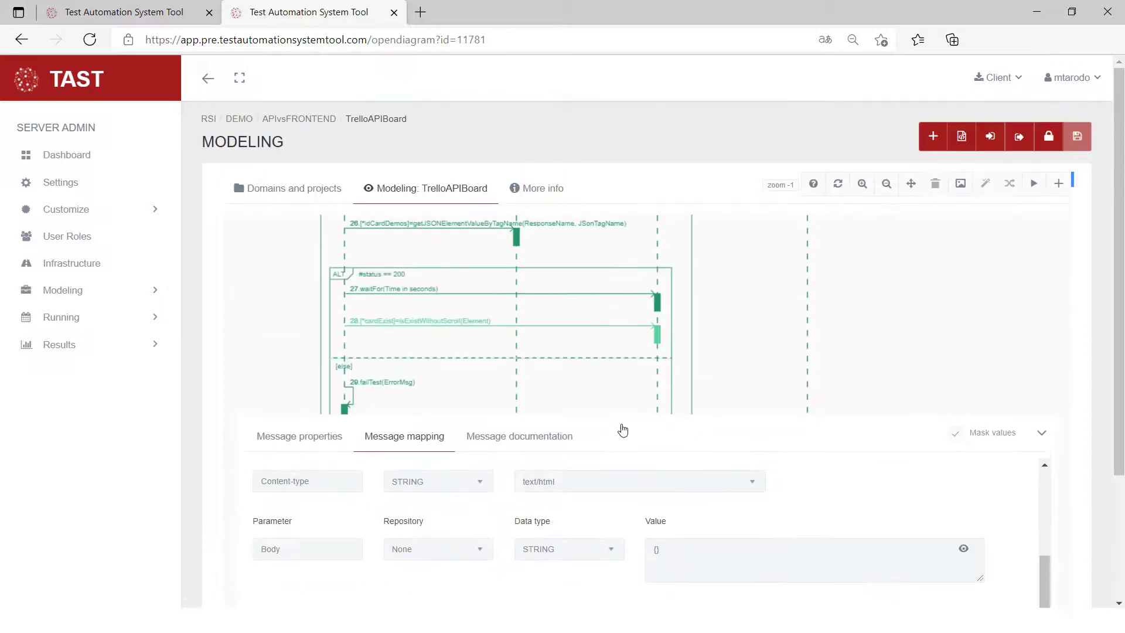
pyautogui.click(525, 436)
pyautogui.scroll(-3, 556, 434)
pyautogui.scroll(4, 590, 419)
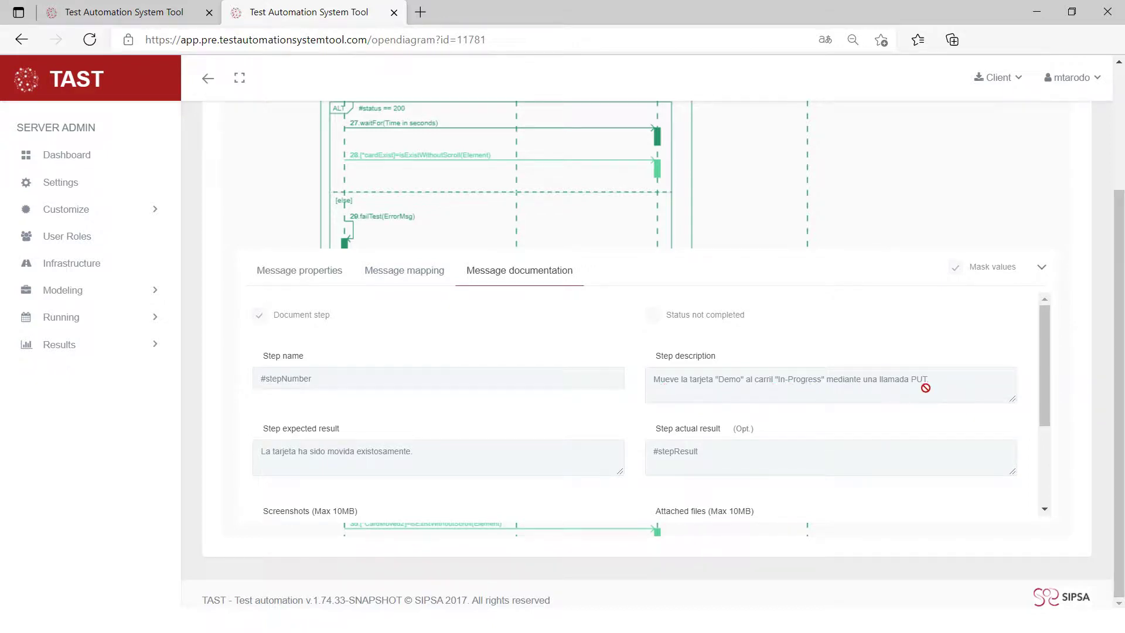
pyautogui.click(1043, 270)
# Examine the card-moving, card-deleting and screenshot messages through step 40, then go back over the diagram's earlier steps
pyautogui.scroll(-7, 723, 354)
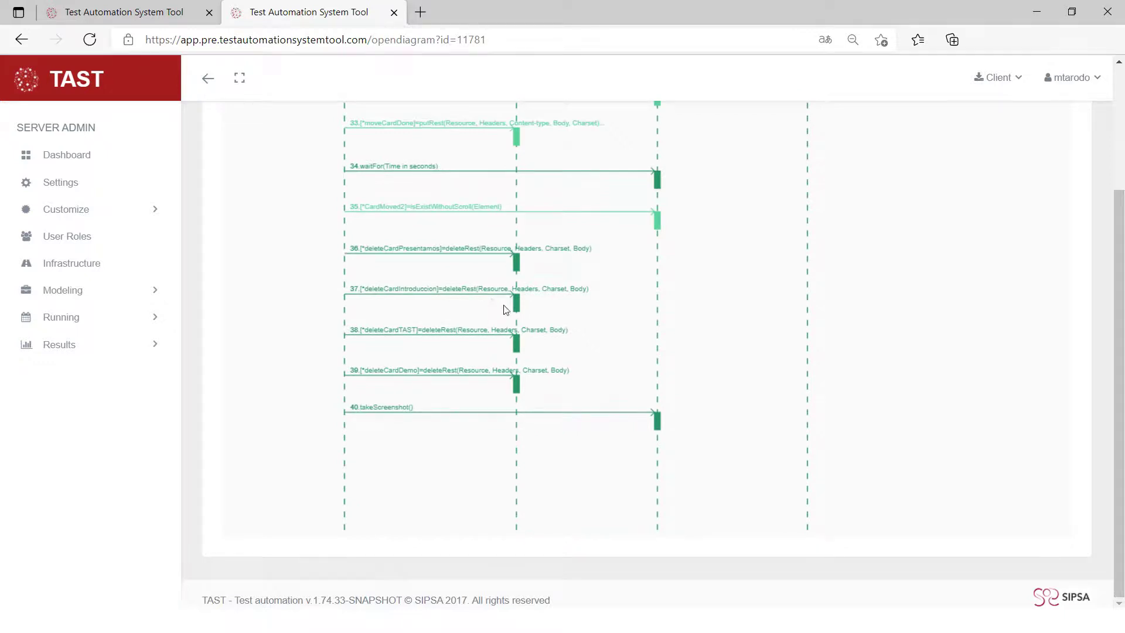
pyautogui.scroll(2, 524, 319)
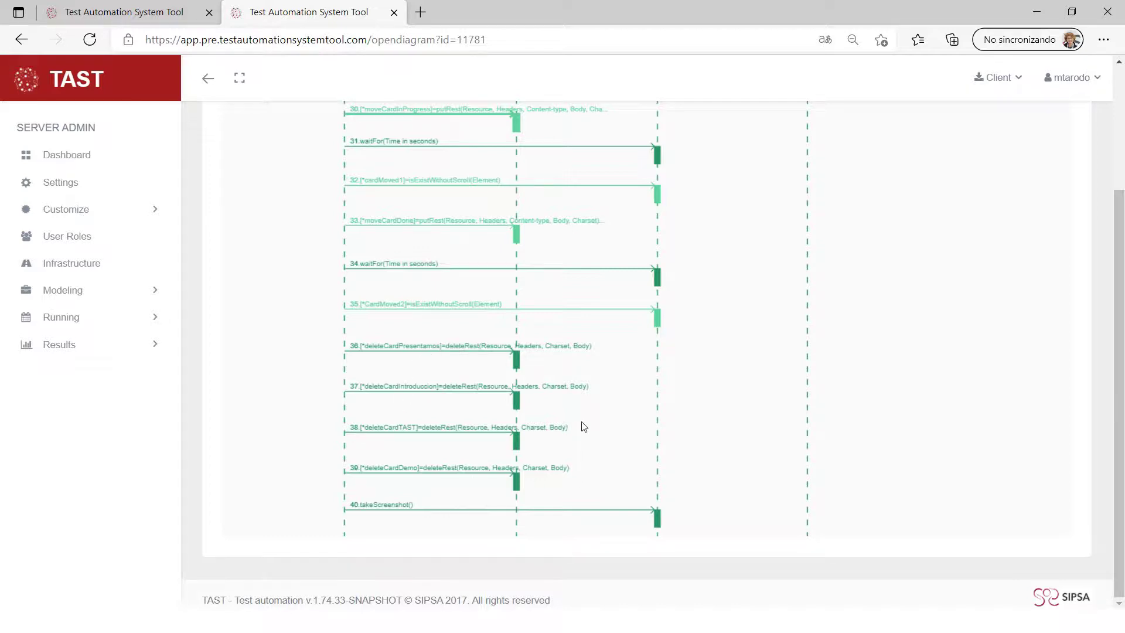
pyautogui.scroll(5, 577, 427)
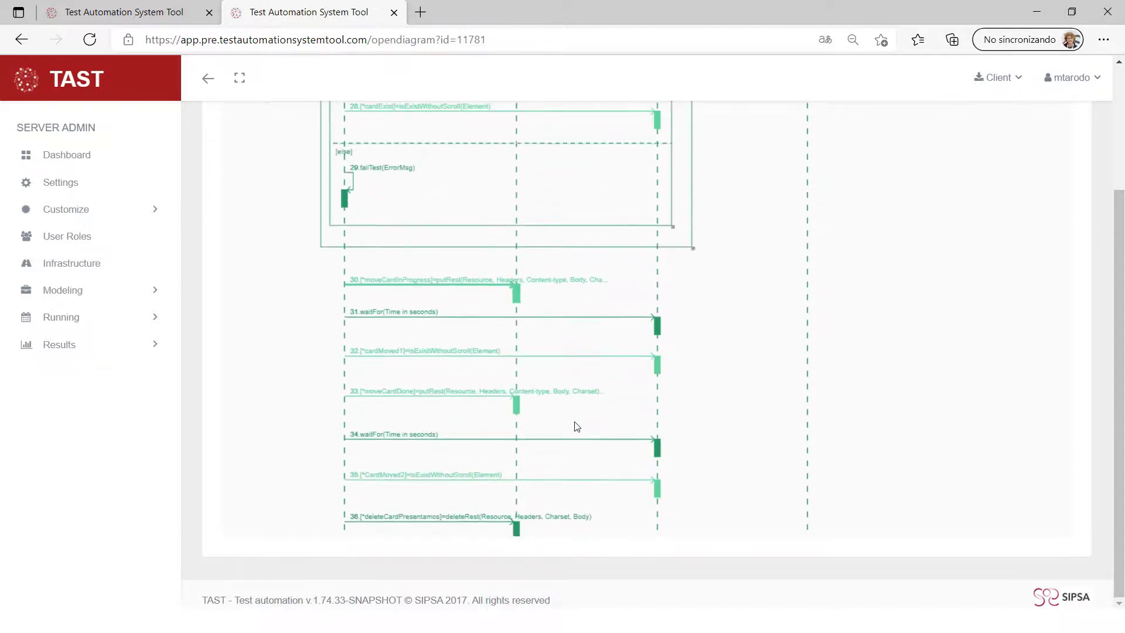
pyautogui.scroll(2, 904, 414)
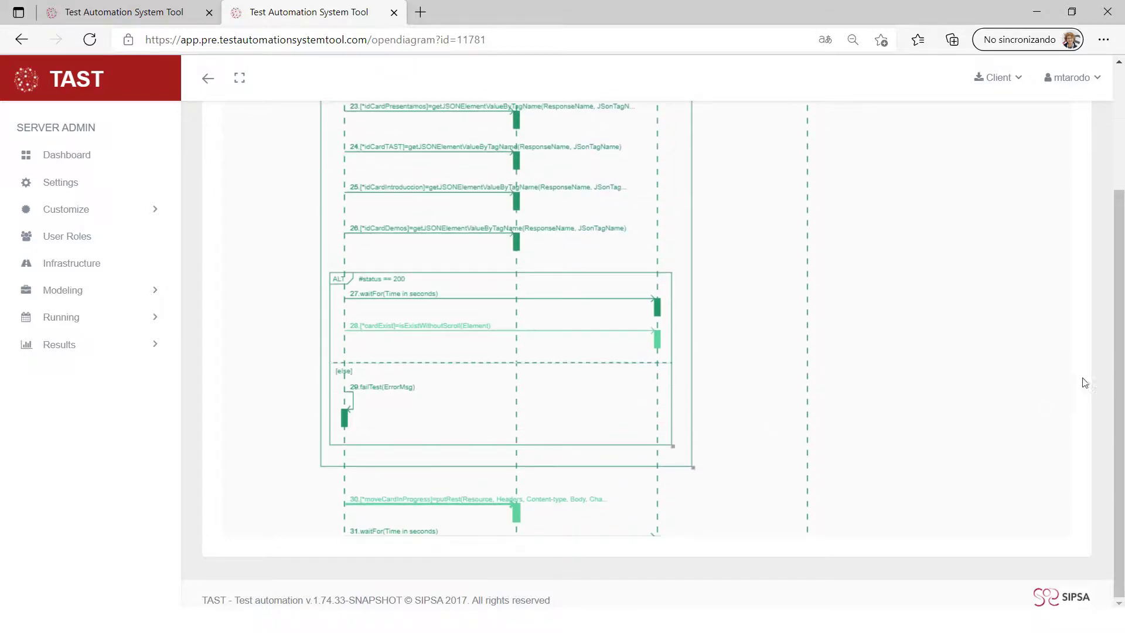
pyautogui.scroll(2, 1113, 374)
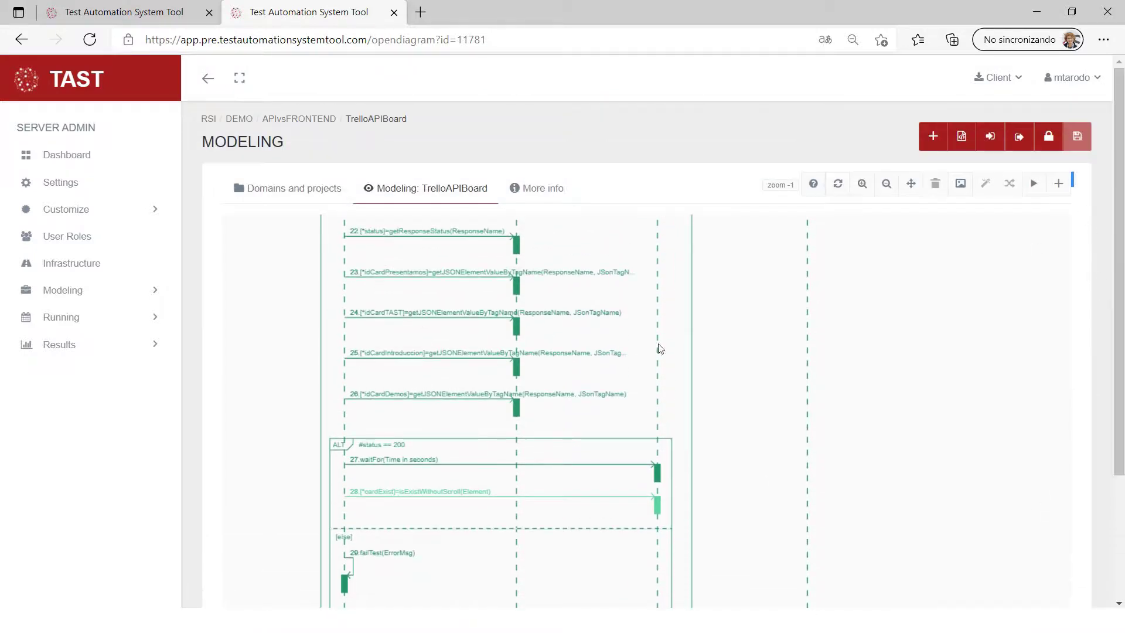
pyautogui.scroll(2, 635, 420)
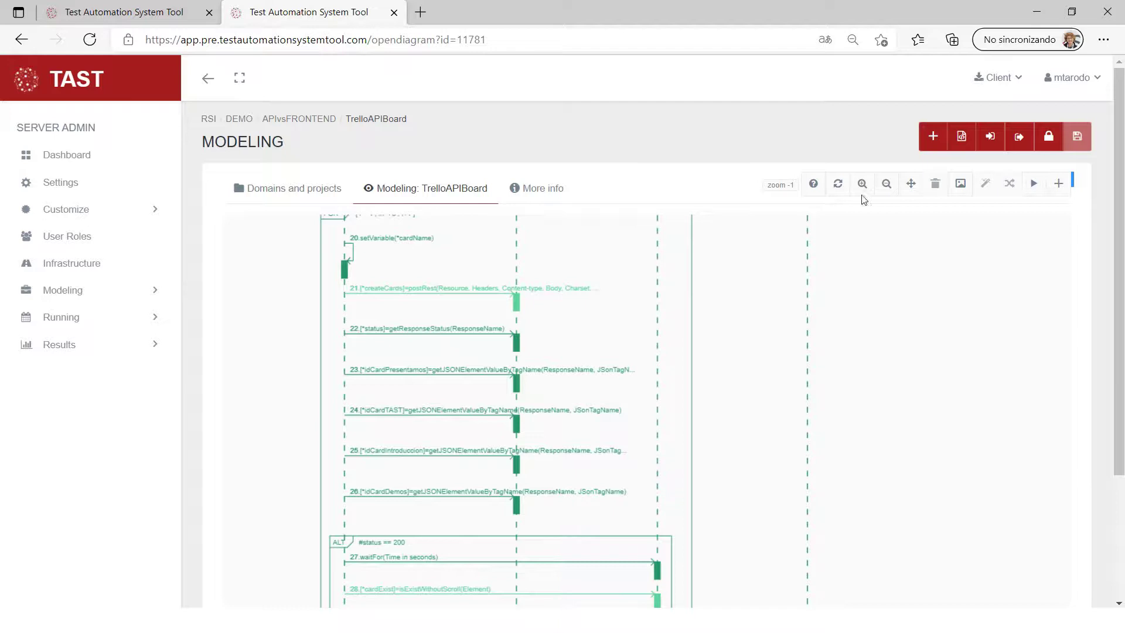
pyautogui.scroll(6, 638, 416)
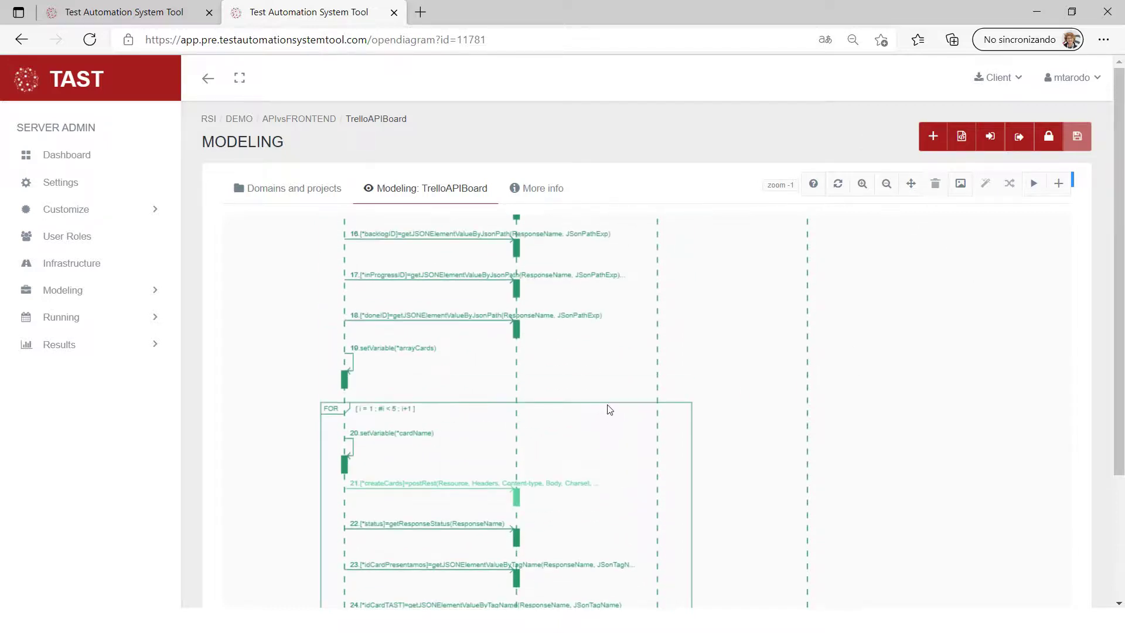
pyautogui.scroll(9, 621, 405)
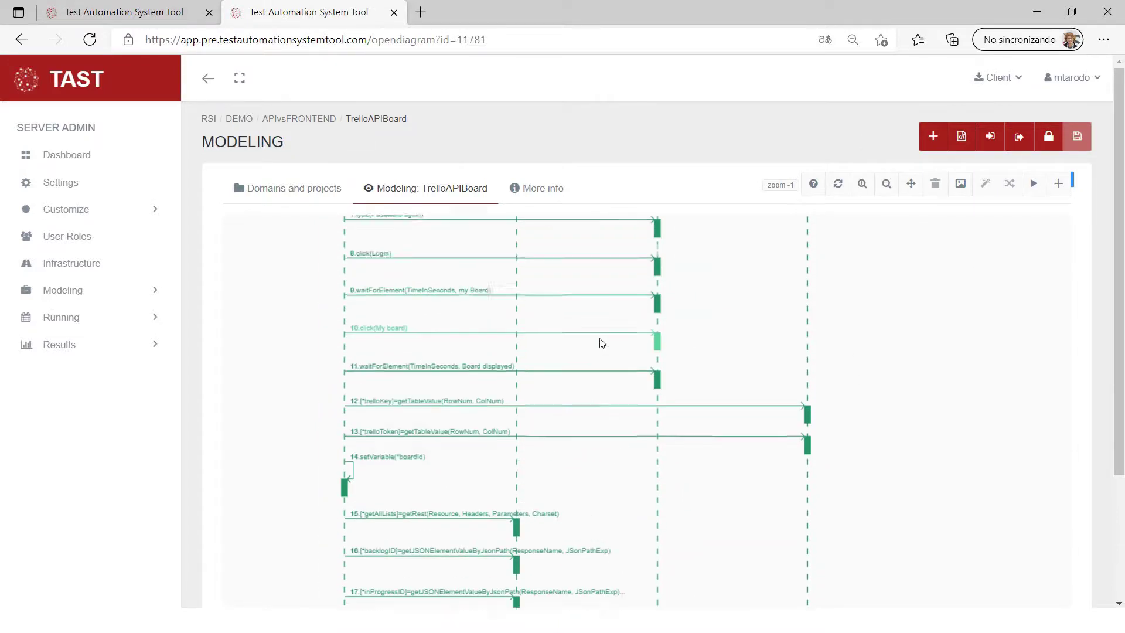
# Run the tcv__TrelloAPIBoard test set from the PC Execution Client, then close the Trello browser window
pyautogui.scroll(3, 597, 331)
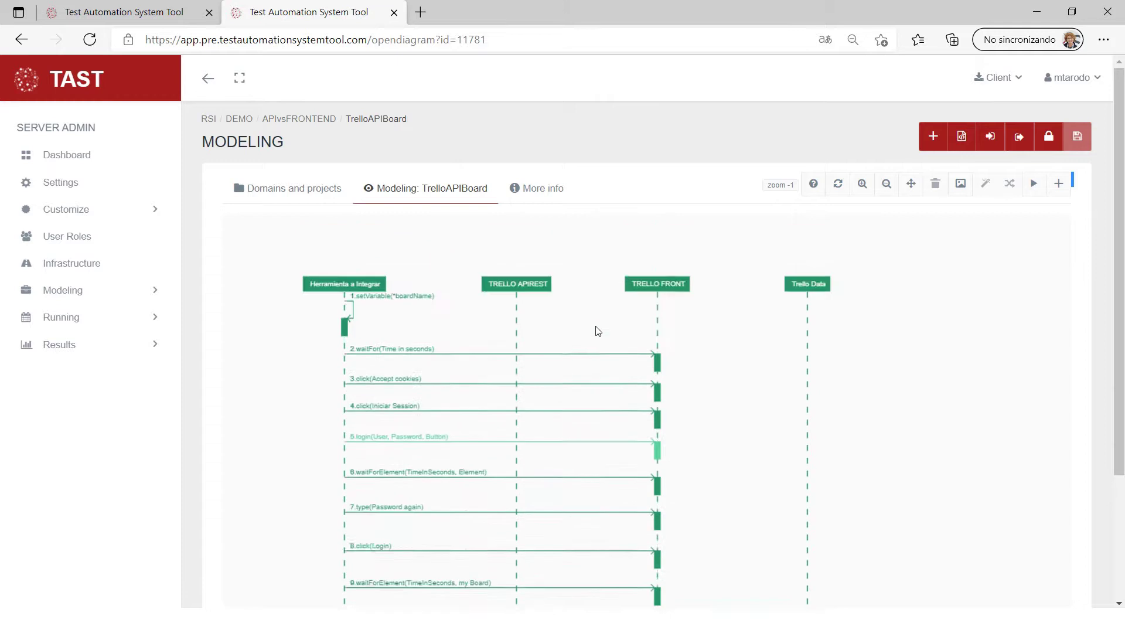
pyautogui.click(1034, 185)
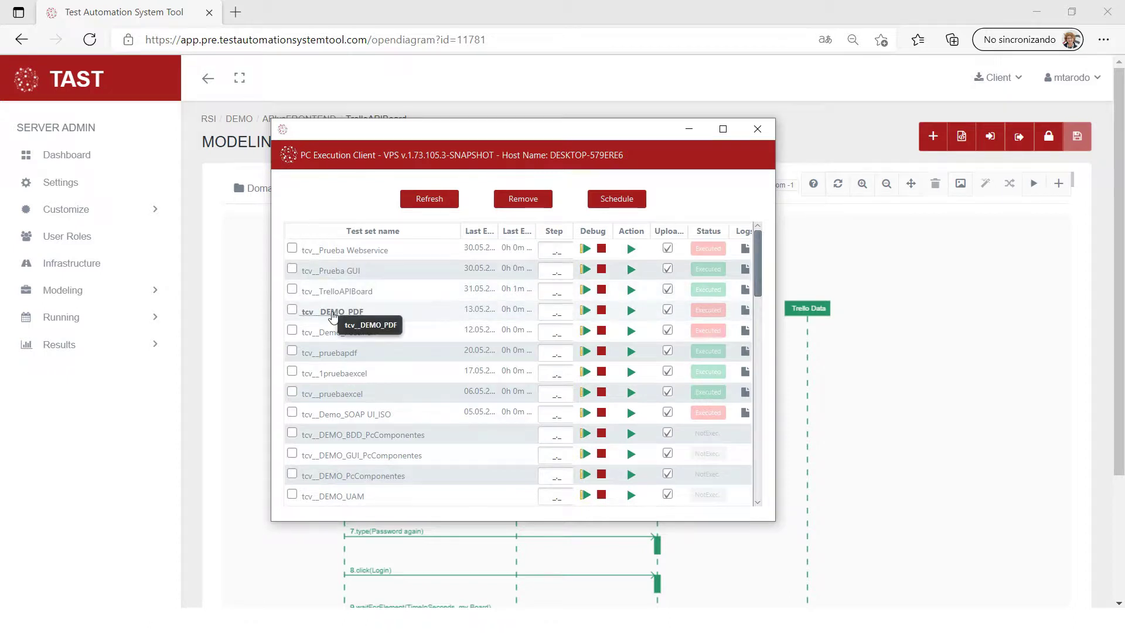
pyautogui.click(630, 291)
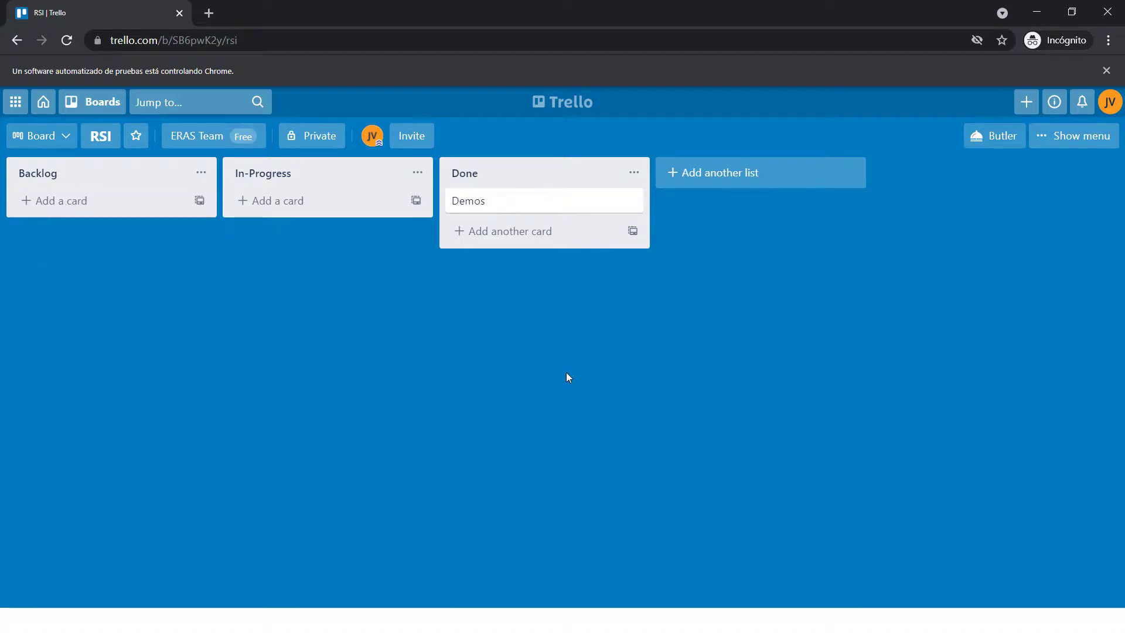
pyautogui.click(1106, 13)
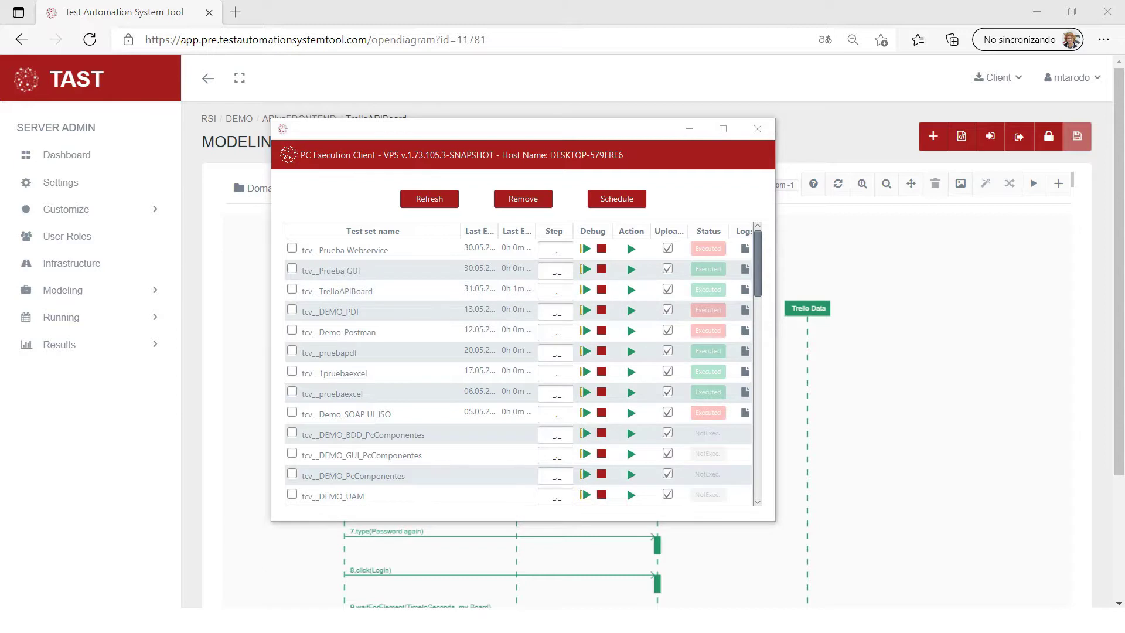
# Open the execution log folder of tcv__TrelloAPIBoard and restore its window to a smaller size
pyautogui.click(744, 291)
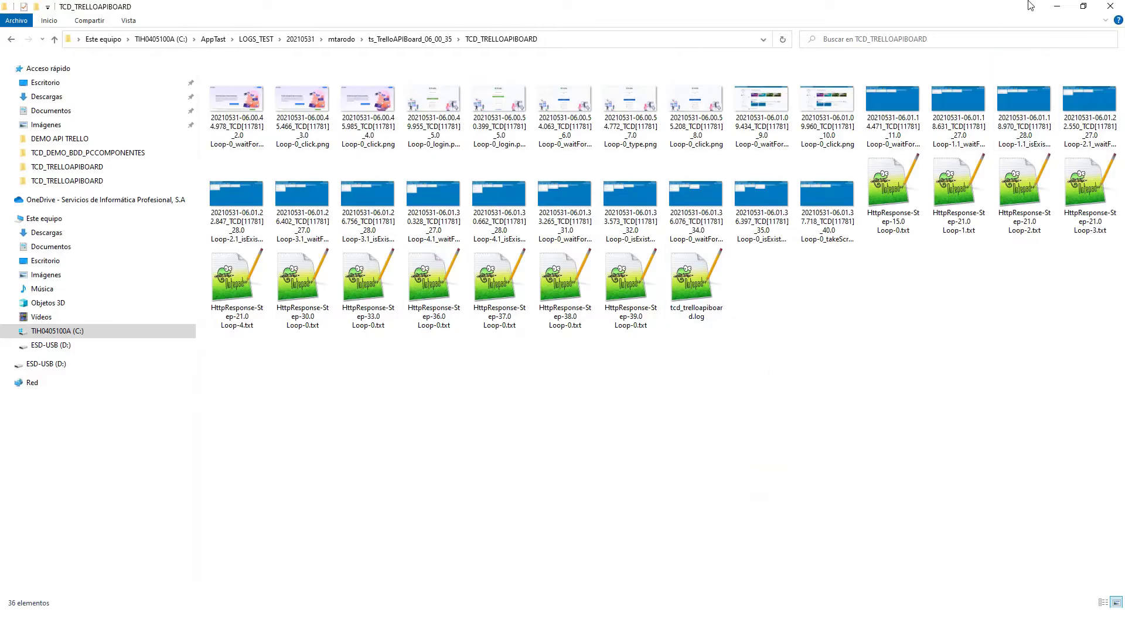
pyautogui.click(1083, 7)
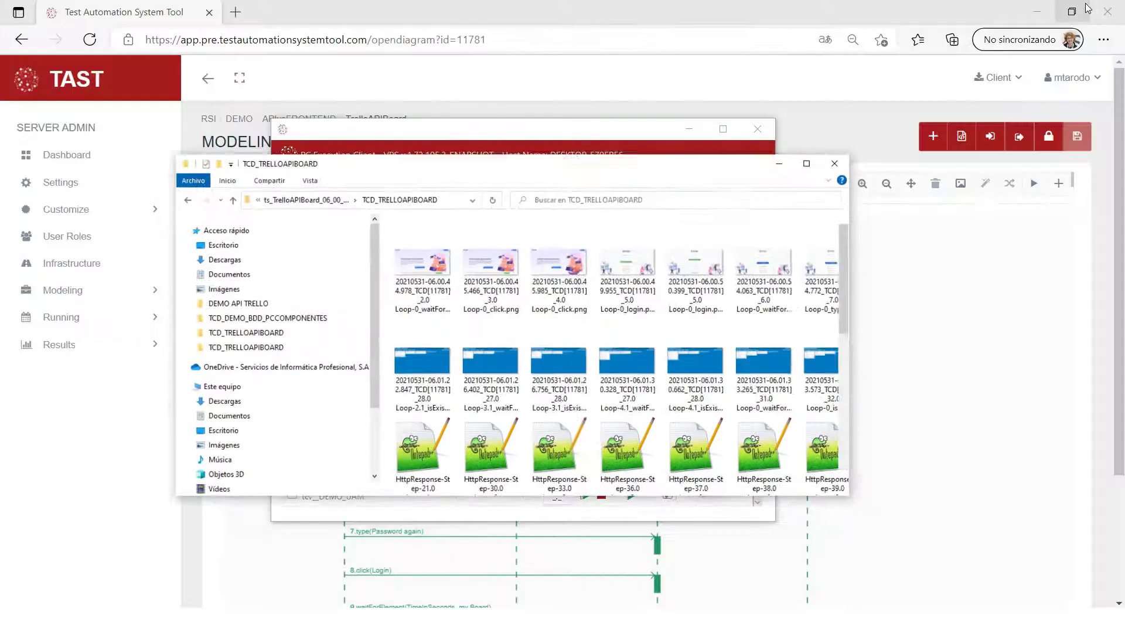
pyautogui.scroll(-1, 732, 328)
pyautogui.scroll(1, 644, 331)
# View the step 2.0 waitFor screenshot and the first step 5.0 login screenshot, closing each image
pyautogui.click(455, 287)
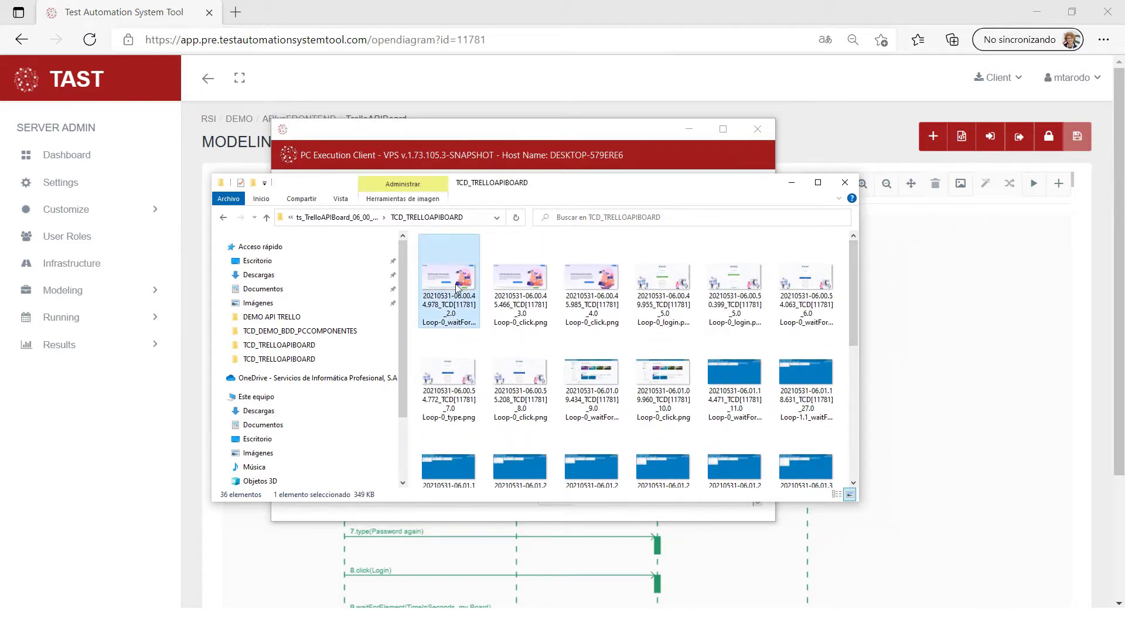
pyautogui.doubleClick(455, 284)
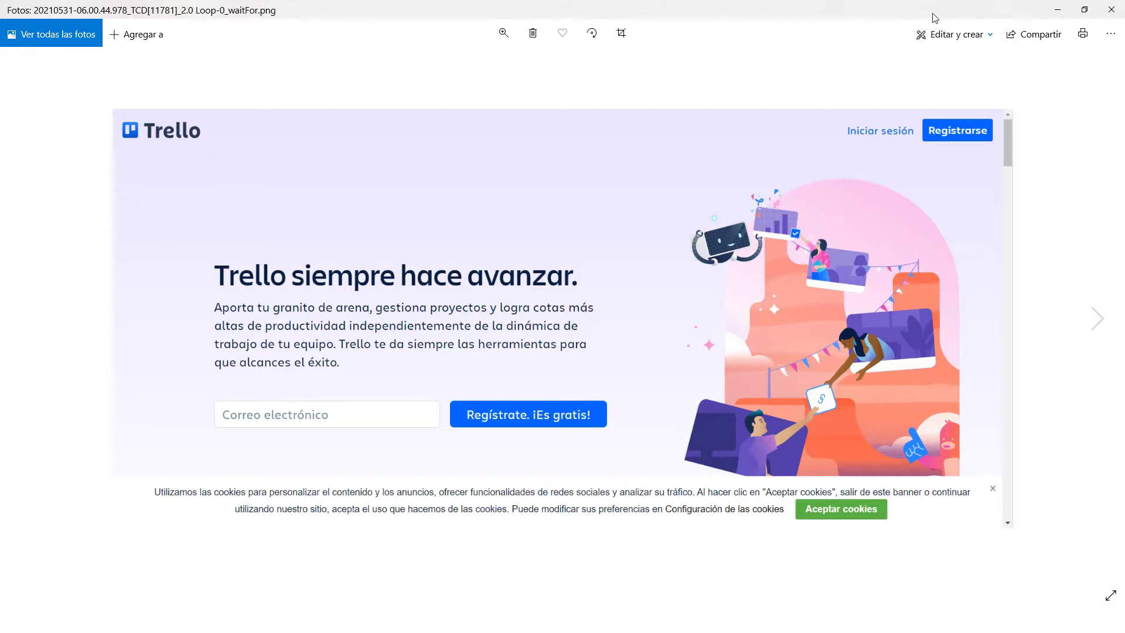
pyautogui.click(1113, 10)
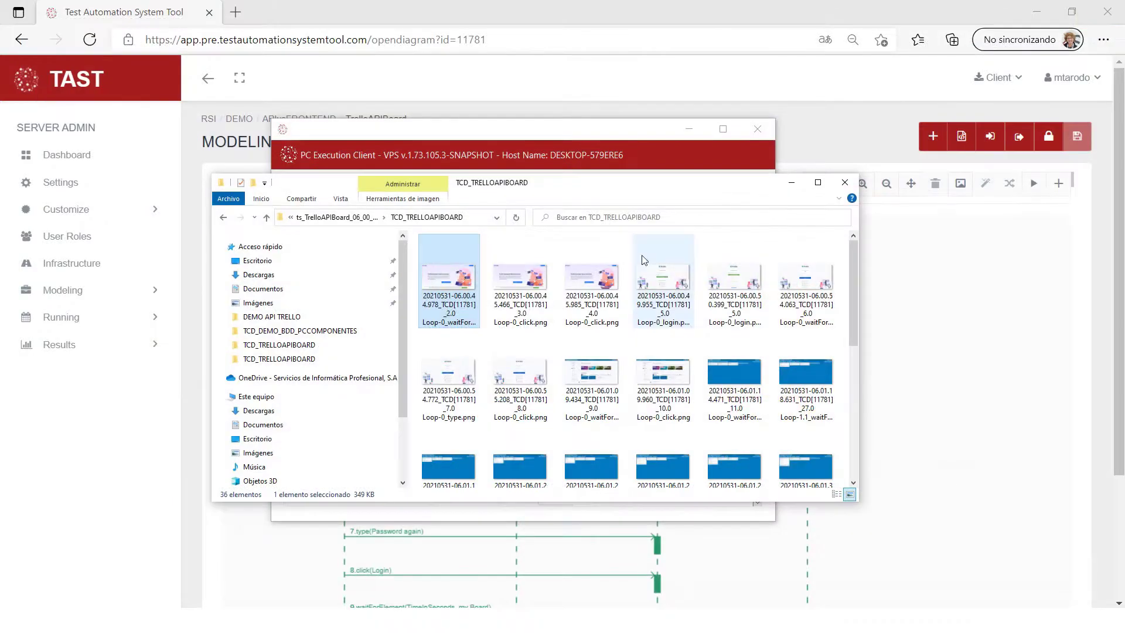
pyautogui.click(663, 284)
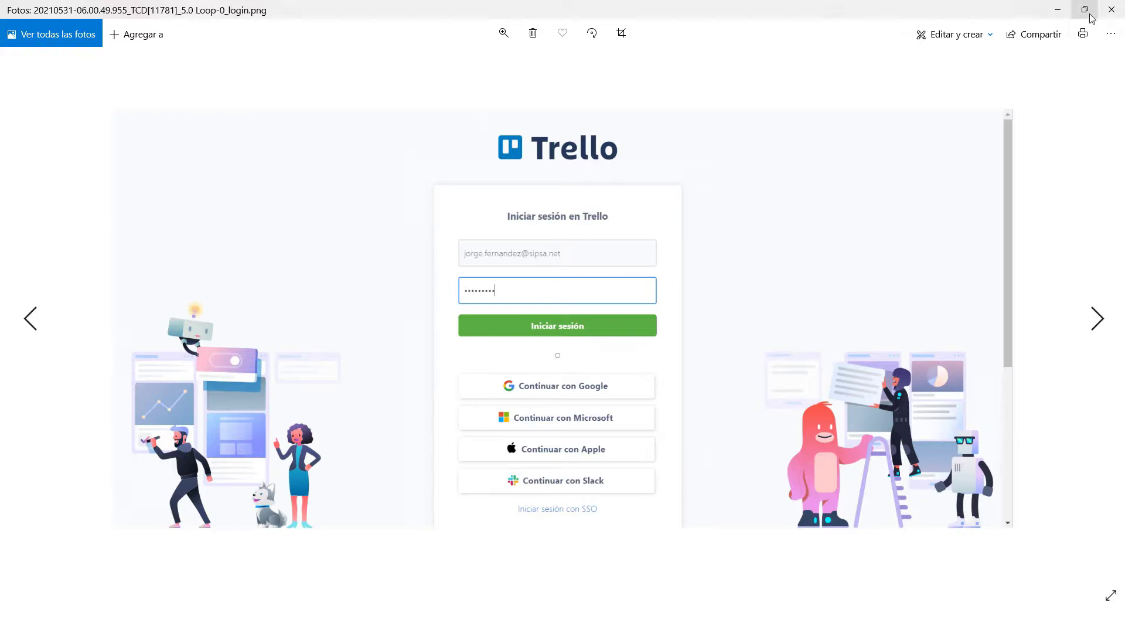
pyautogui.click(1111, 10)
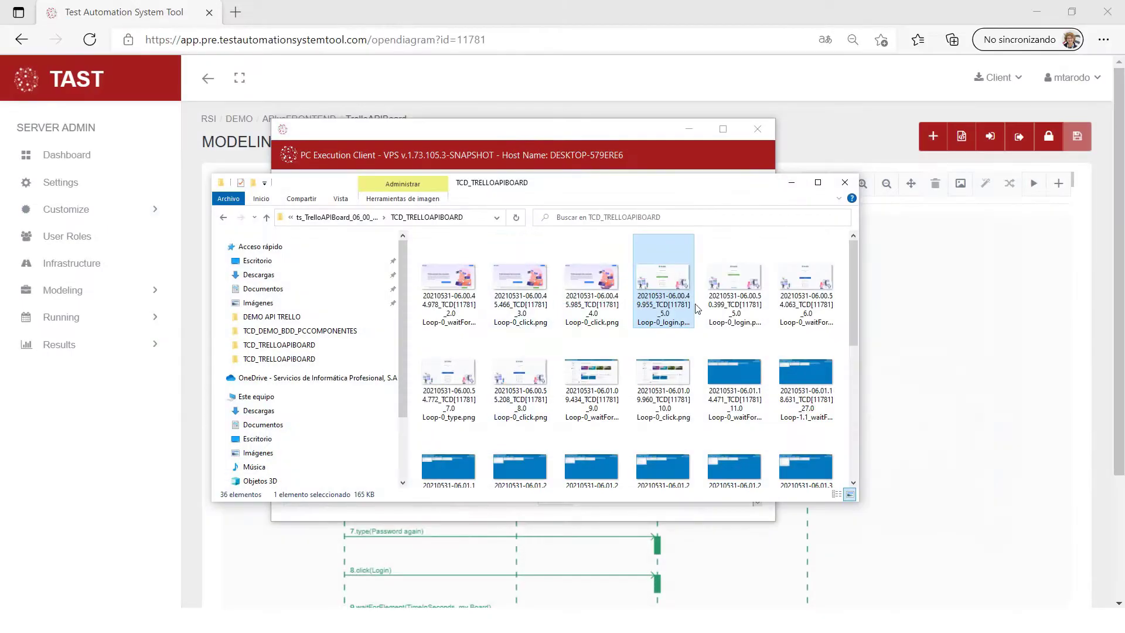
# View the board screenshots from step 11.0 and from step 27.0 waitFor in loops 1.1 and 2.1, closing each image
pyautogui.click(732, 380)
pyautogui.doubleClick(733, 378)
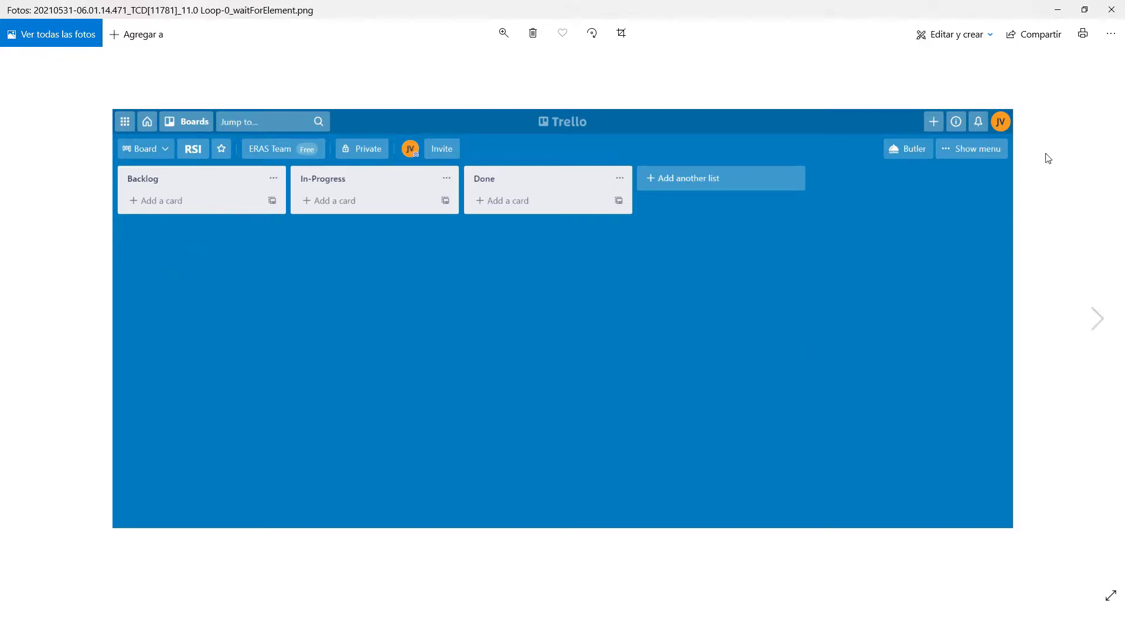
pyautogui.click(1111, 10)
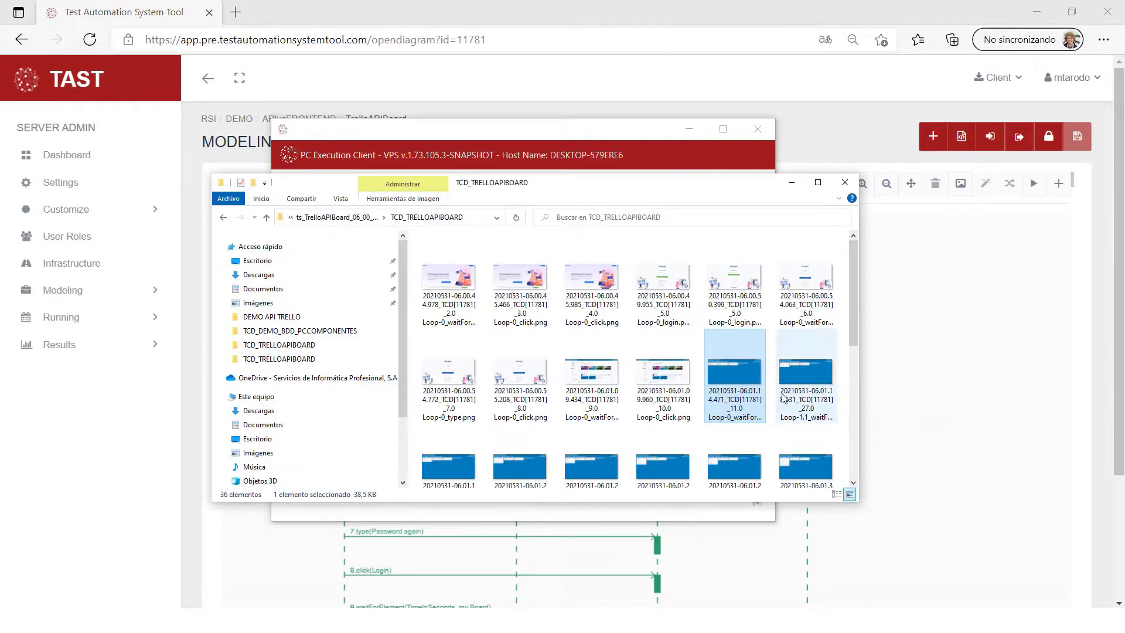
pyautogui.click(796, 381)
pyautogui.doubleClick(796, 379)
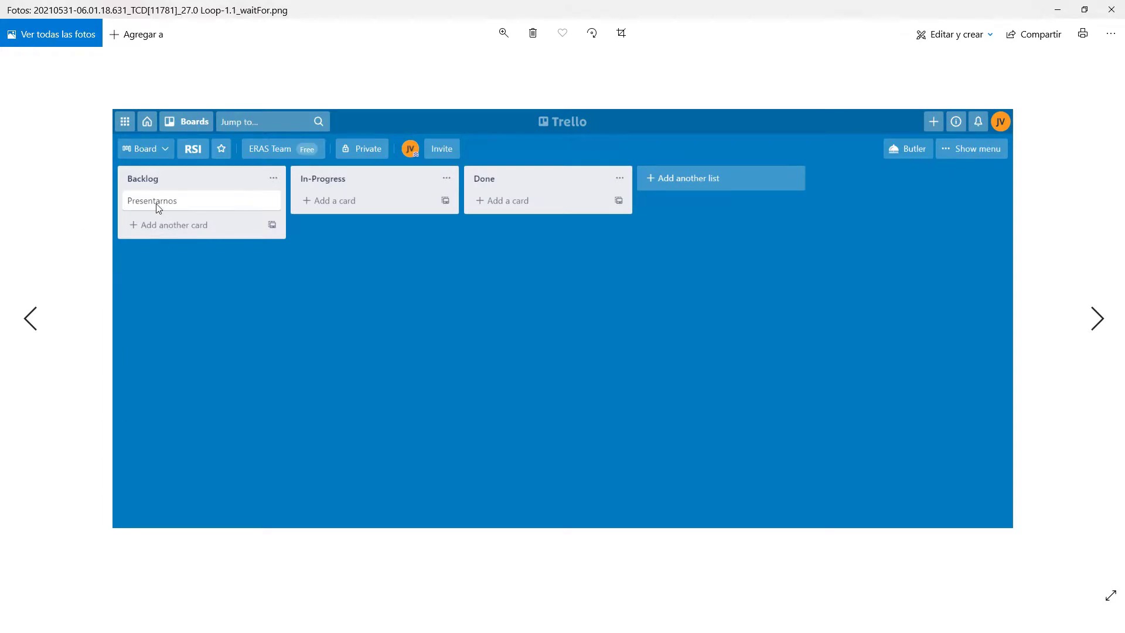
pyautogui.click(1110, 9)
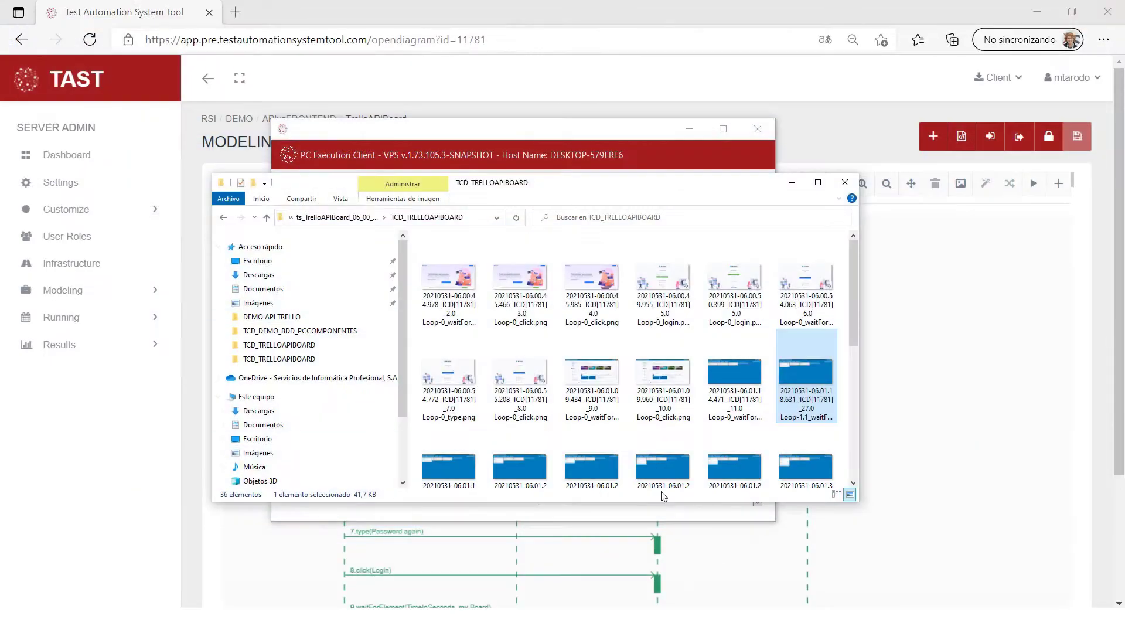
pyautogui.doubleClick(509, 476)
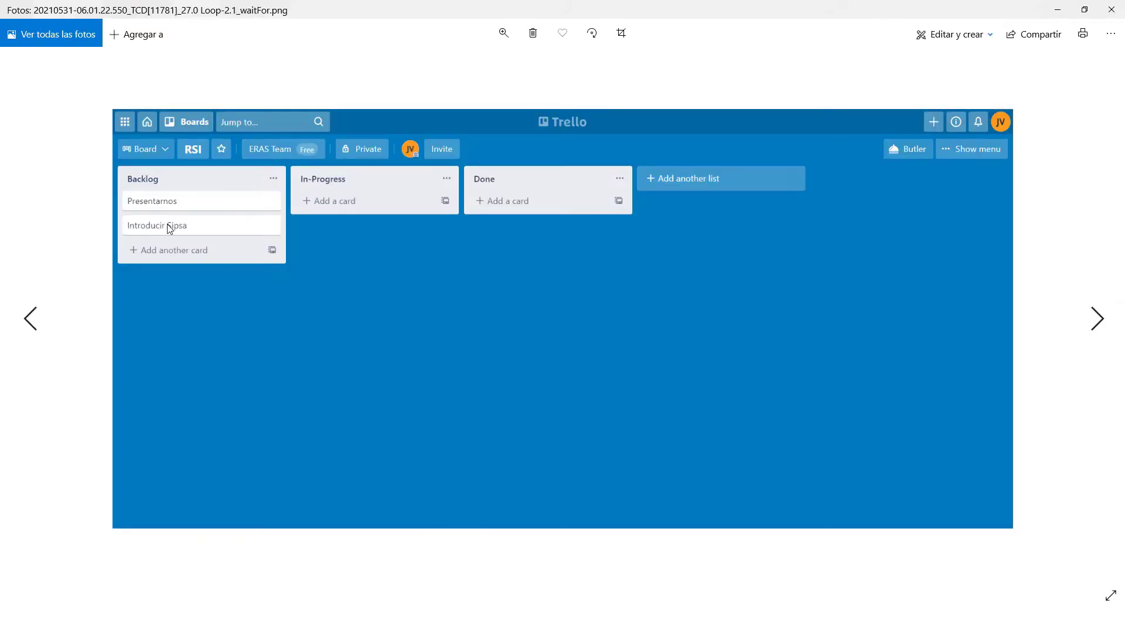
pyautogui.click(1110, 10)
# Open HttpResponse-Step-21.0 Loop-2.txt from the log folder, review the API response, and close it
pyautogui.scroll(-1, 924, 428)
pyautogui.moveTo(853, 354); pyautogui.dragTo(866, 467)
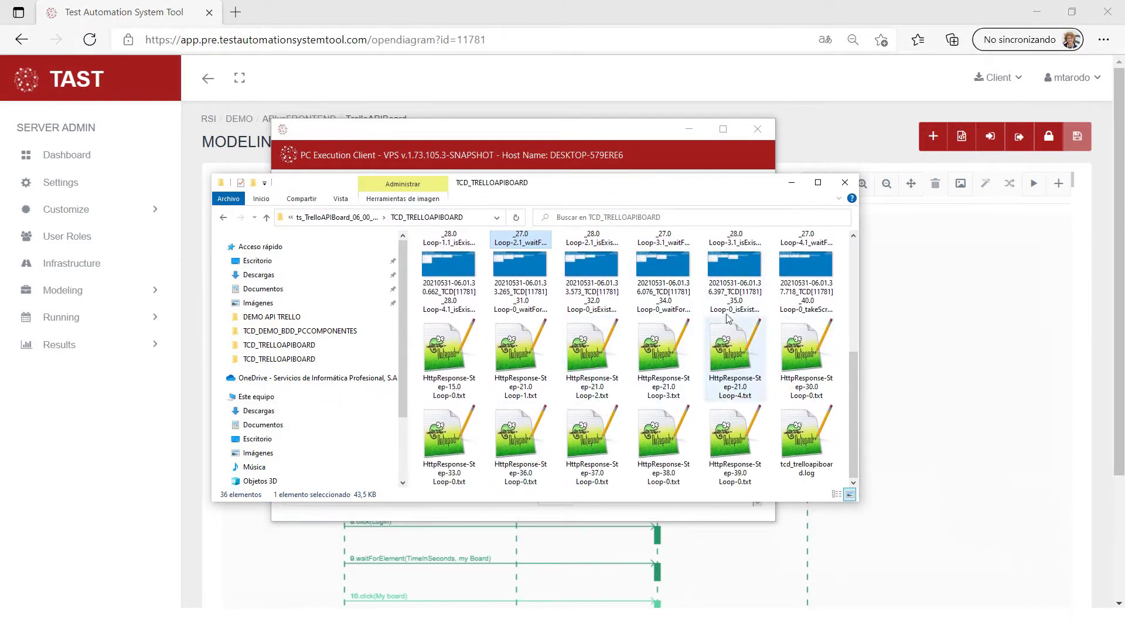
pyautogui.doubleClick(585, 363)
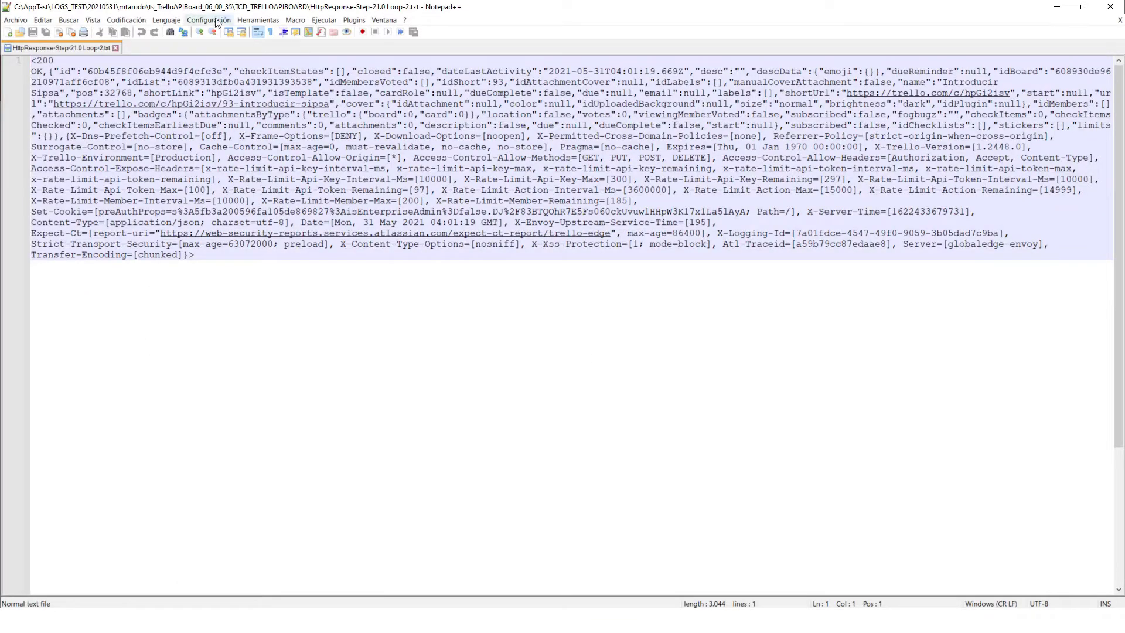
pyautogui.click(1110, 8)
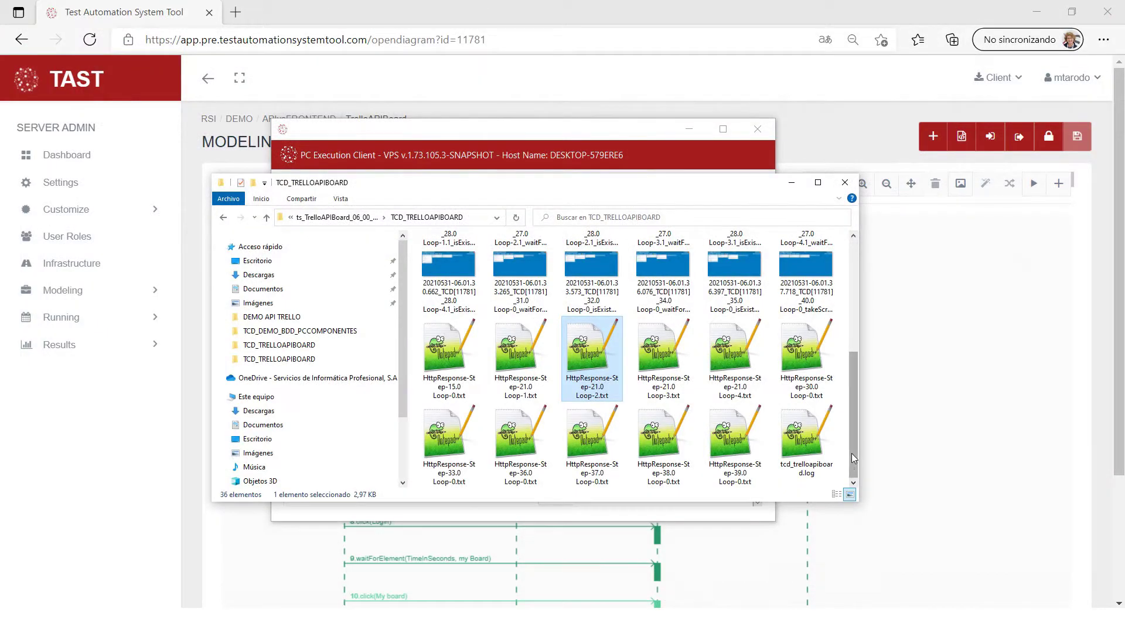
# Open tcd_trelloapiboard.log and examine the setVariable call, the step 1.0 status and the entries of the following steps
pyautogui.click(801, 447)
pyautogui.doubleClick(802, 446)
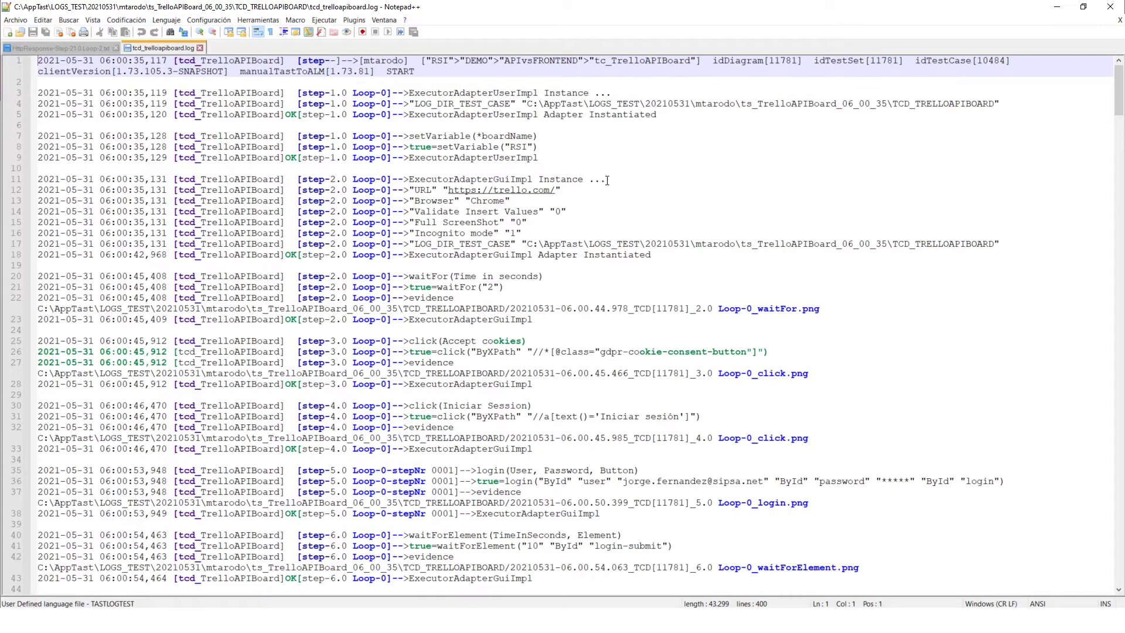
pyautogui.moveTo(408, 135); pyautogui.dragTo(473, 136)
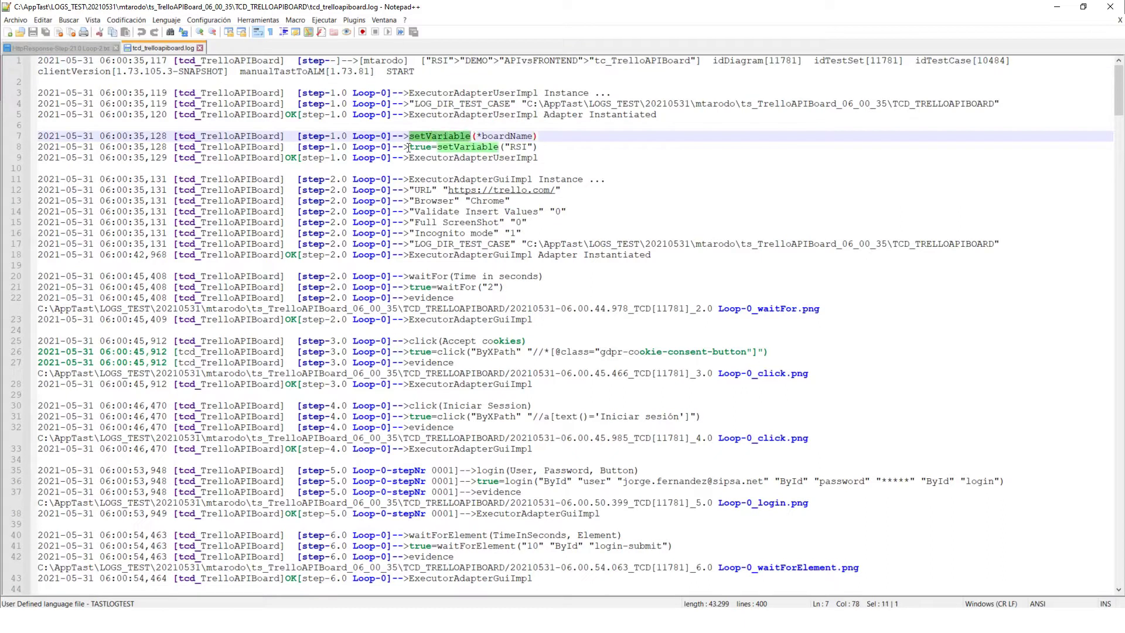
pyautogui.moveTo(287, 159); pyautogui.dragTo(298, 159)
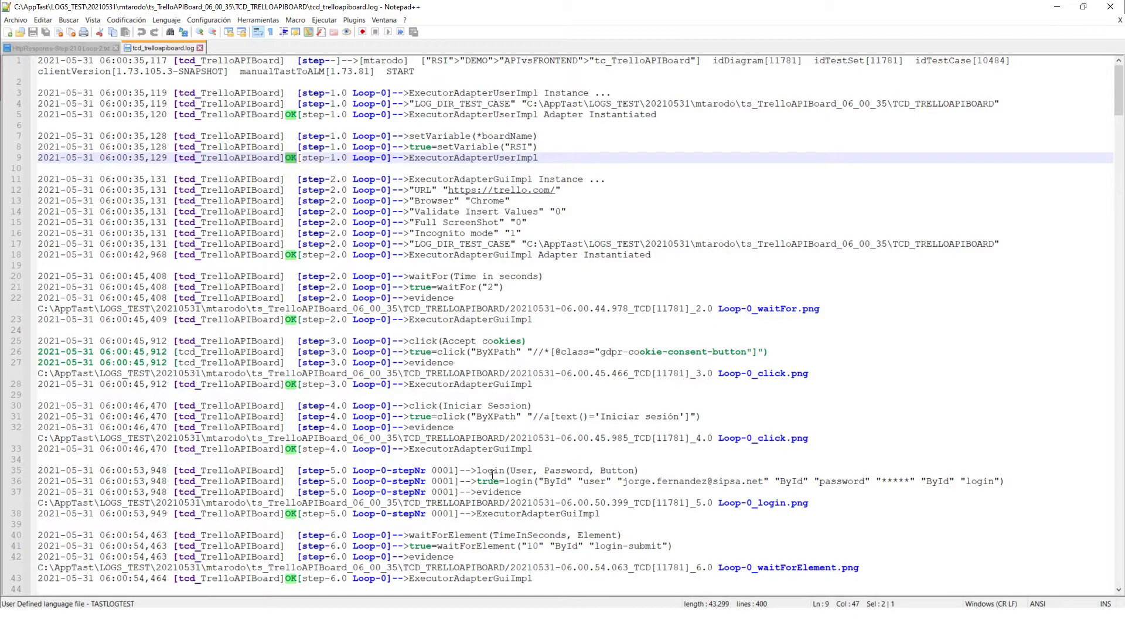
pyautogui.scroll(-2, 492, 473)
pyautogui.scroll(-2, 466, 473)
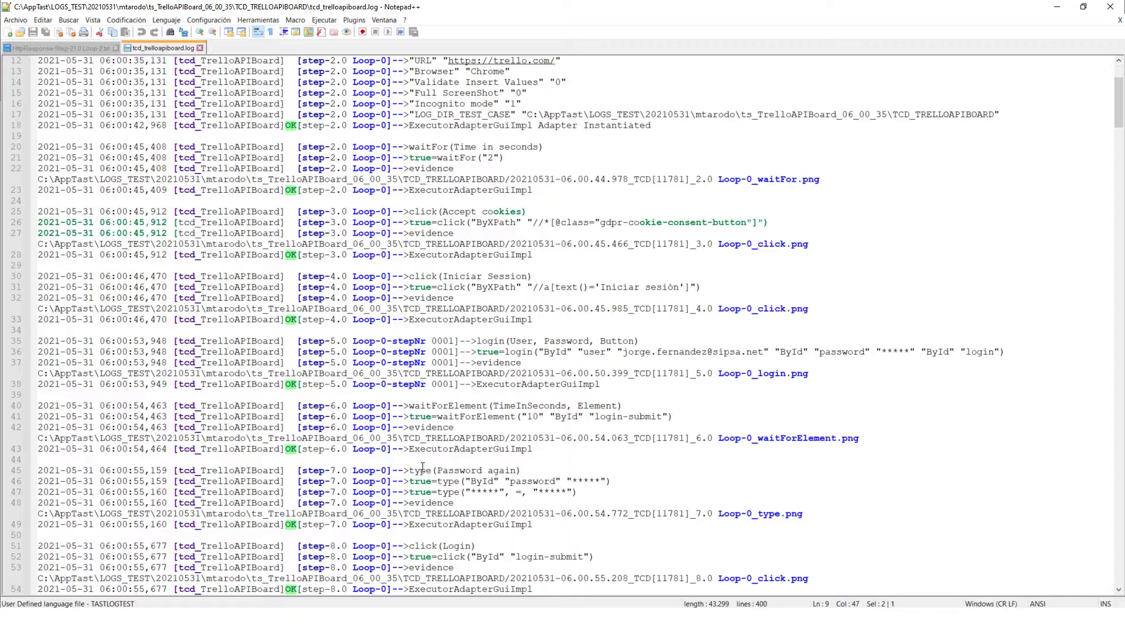
pyautogui.scroll(-4, 514, 471)
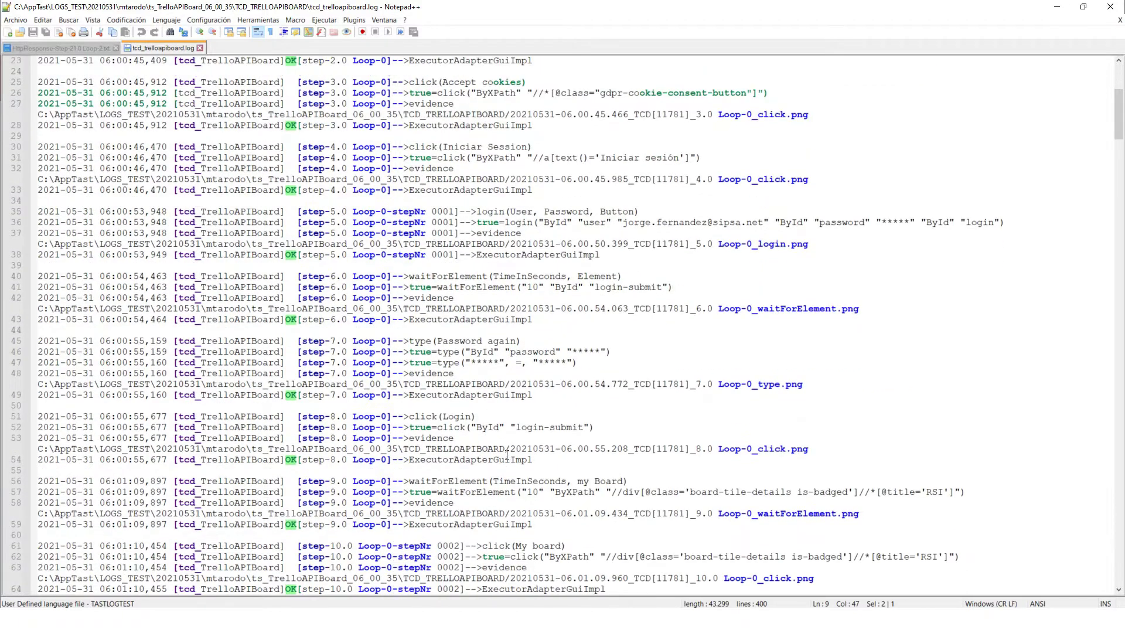
pyautogui.scroll(-5, 522, 460)
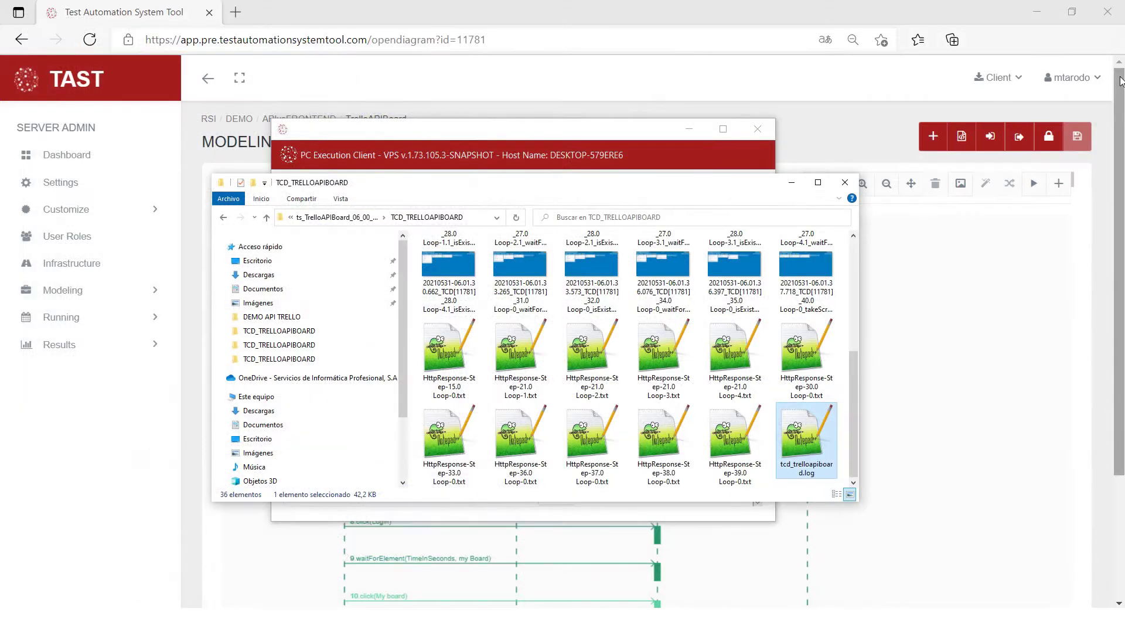
# Minimize the log folder and the execution client, then switch to the TrelloAPIBoard results report in Word
pyautogui.click(793, 186)
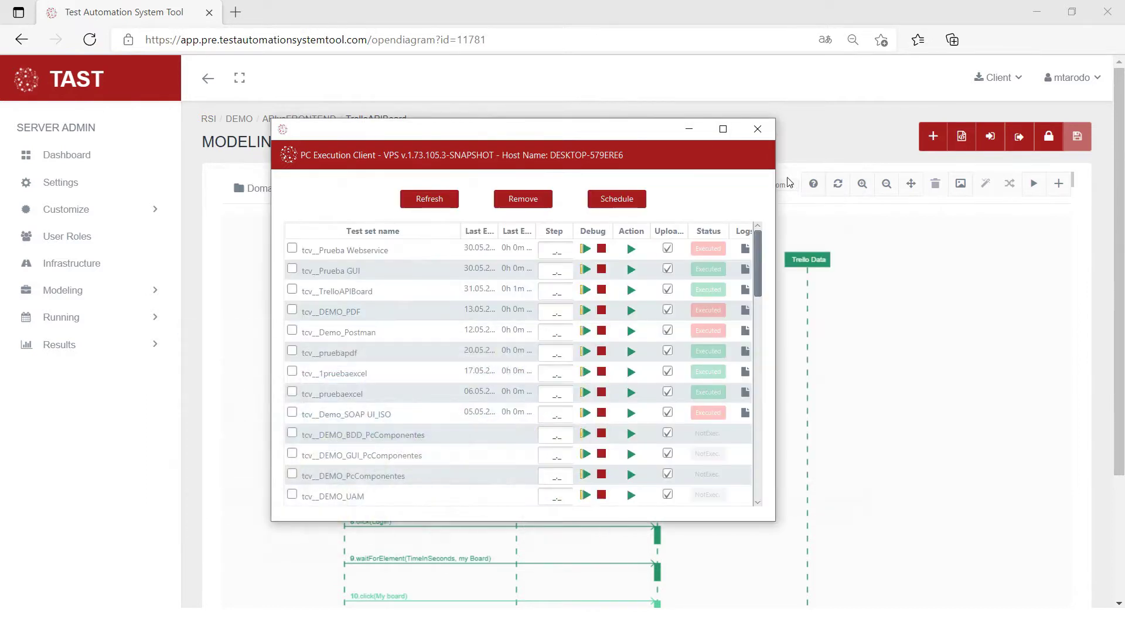
pyautogui.click(690, 129)
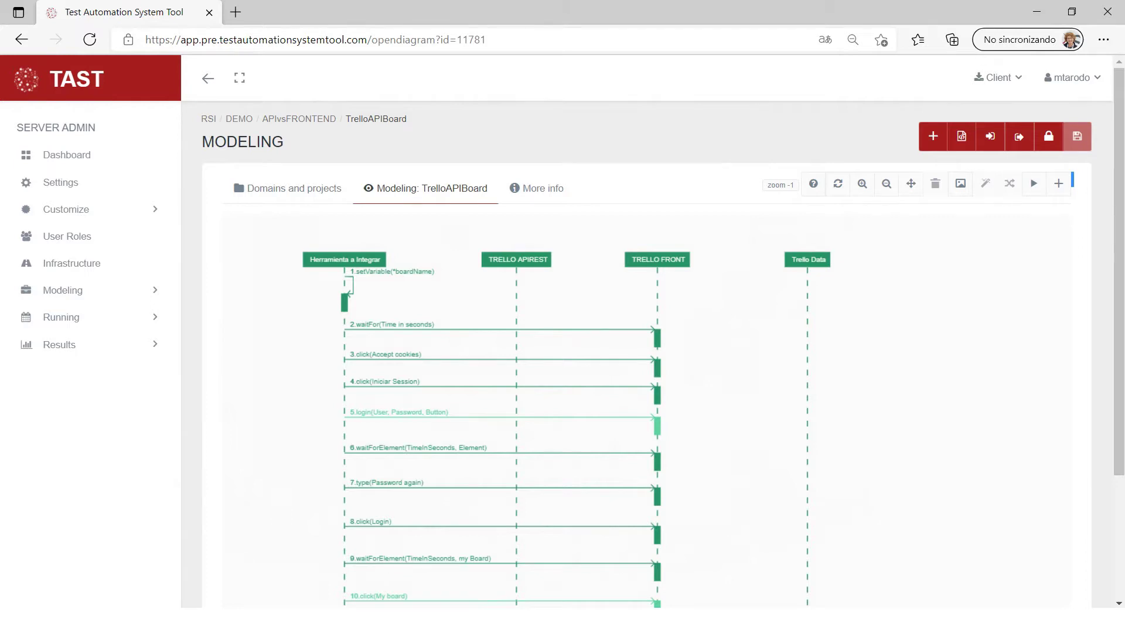
pyautogui.hotkey('alt', 'Tab')
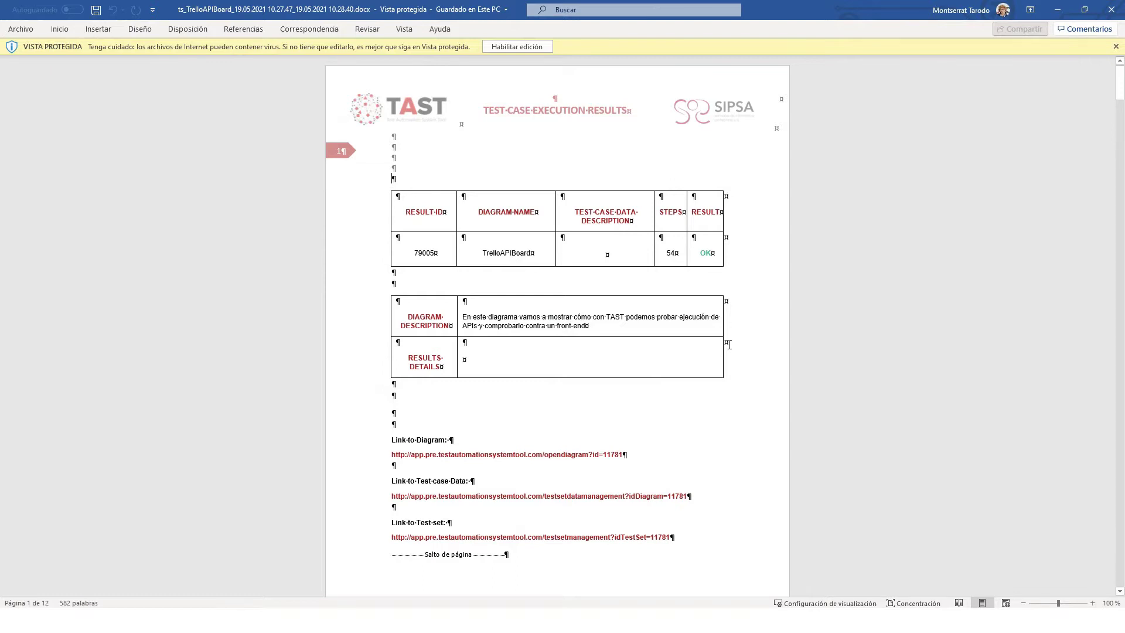
# Examine the execution report's summary, step parameters, results and screenshots up to step number 0005, then return to the first page
pyautogui.scroll(-2, 471, 343)
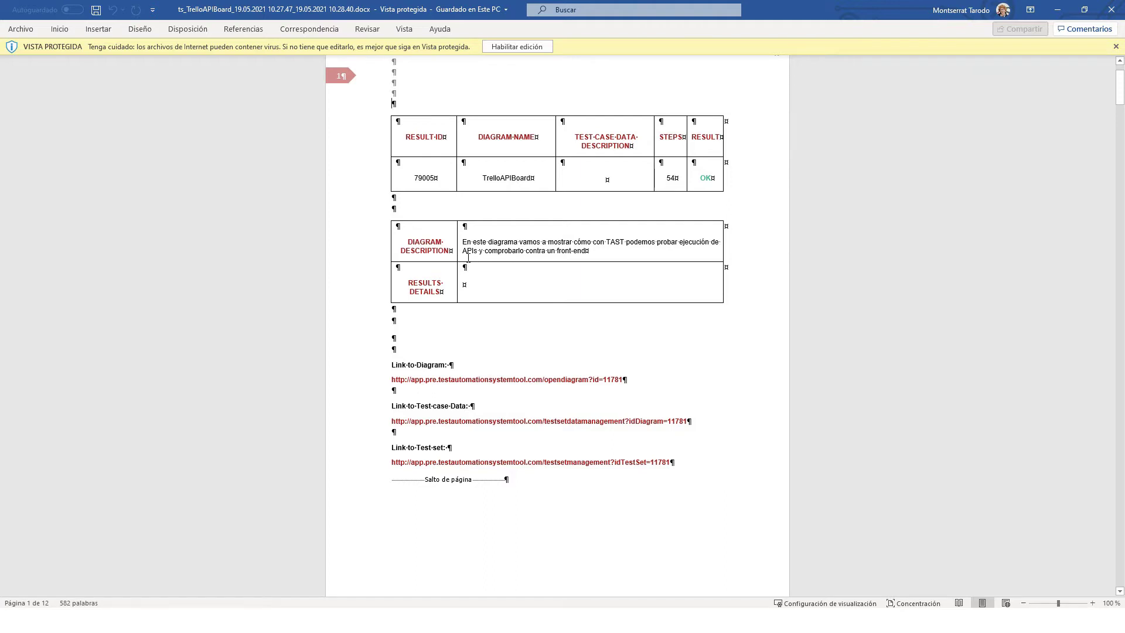
pyautogui.scroll(-12, 609, 262)
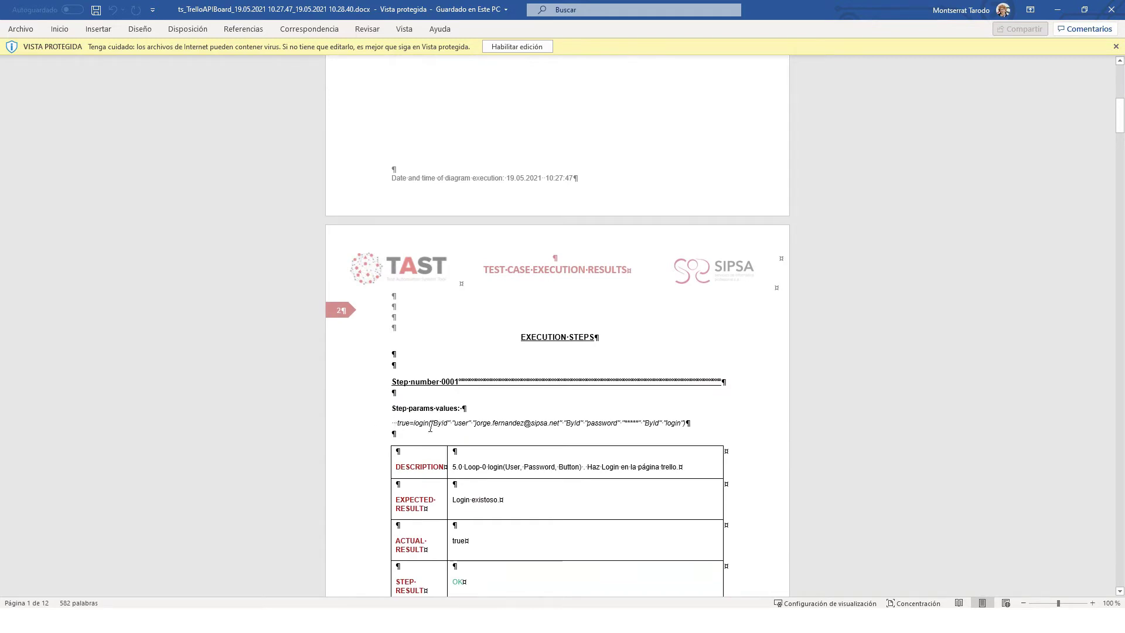
pyautogui.scroll(-2, 422, 427)
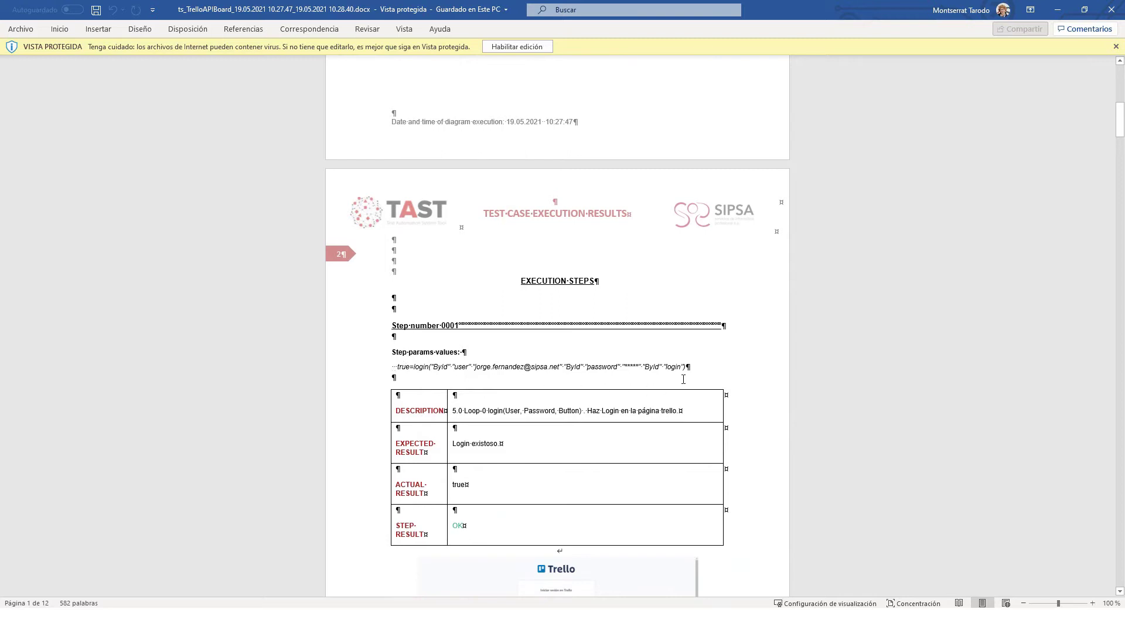
pyautogui.scroll(-7, 686, 366)
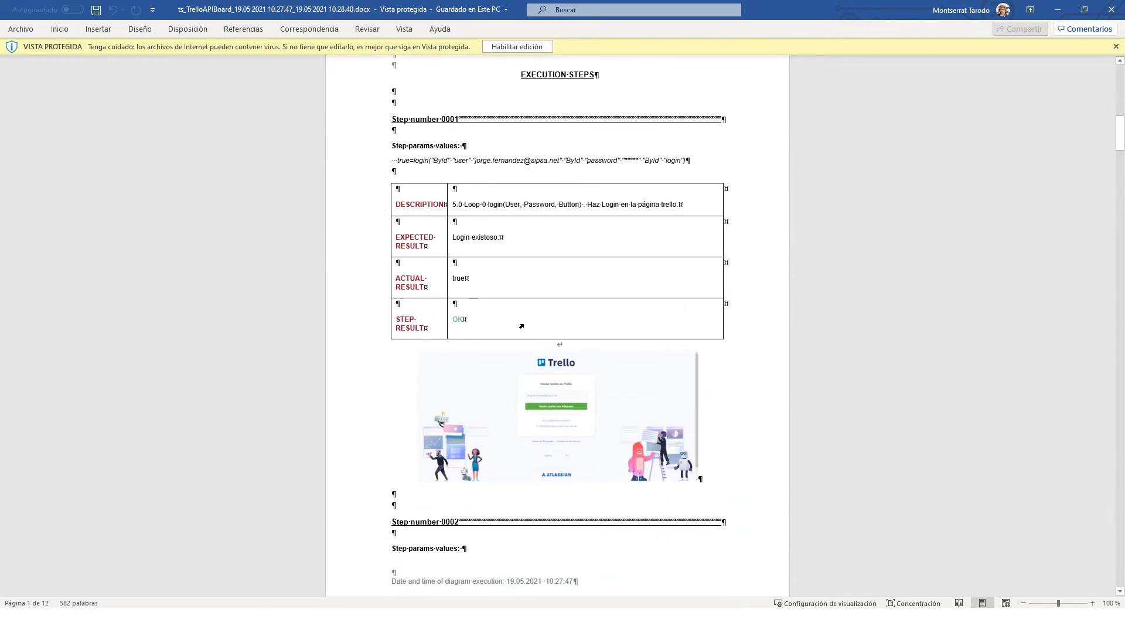
pyautogui.scroll(-6, 751, 451)
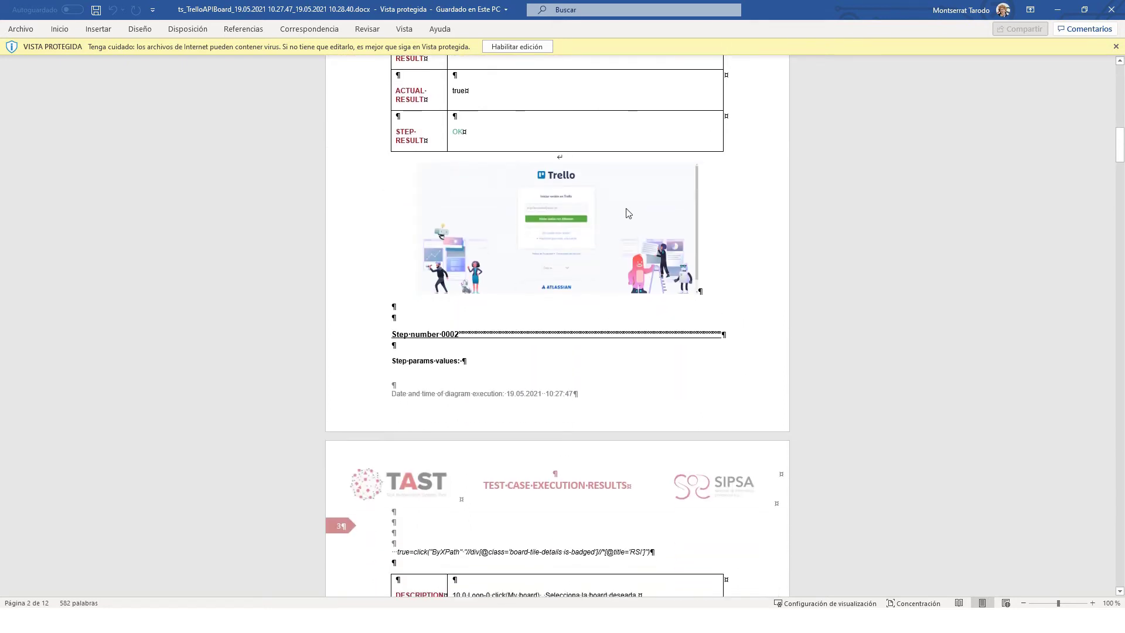
pyautogui.scroll(-4, 633, 323)
pyautogui.scroll(-4, 633, 326)
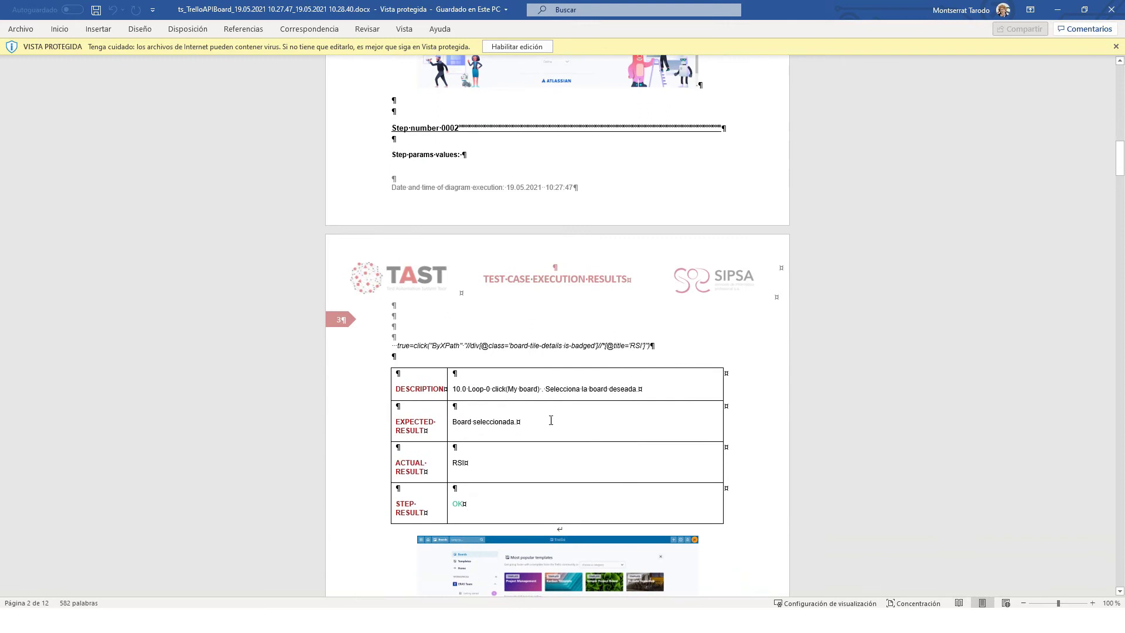
pyautogui.scroll(-12, 551, 419)
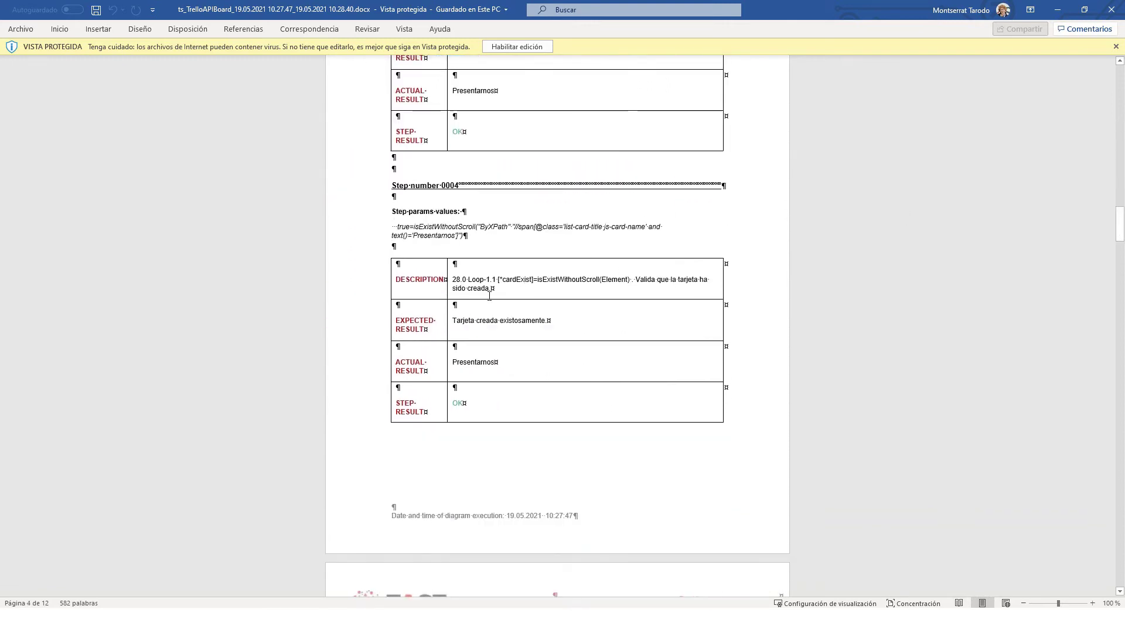
pyautogui.scroll(-4, 509, 299)
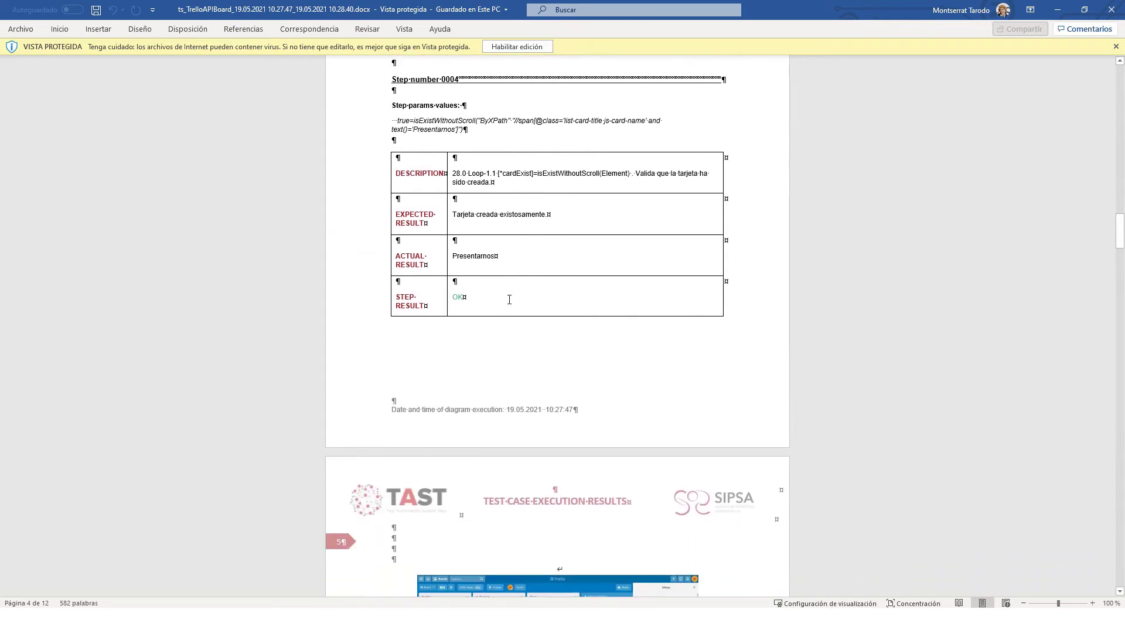
pyautogui.scroll(-3, 509, 300)
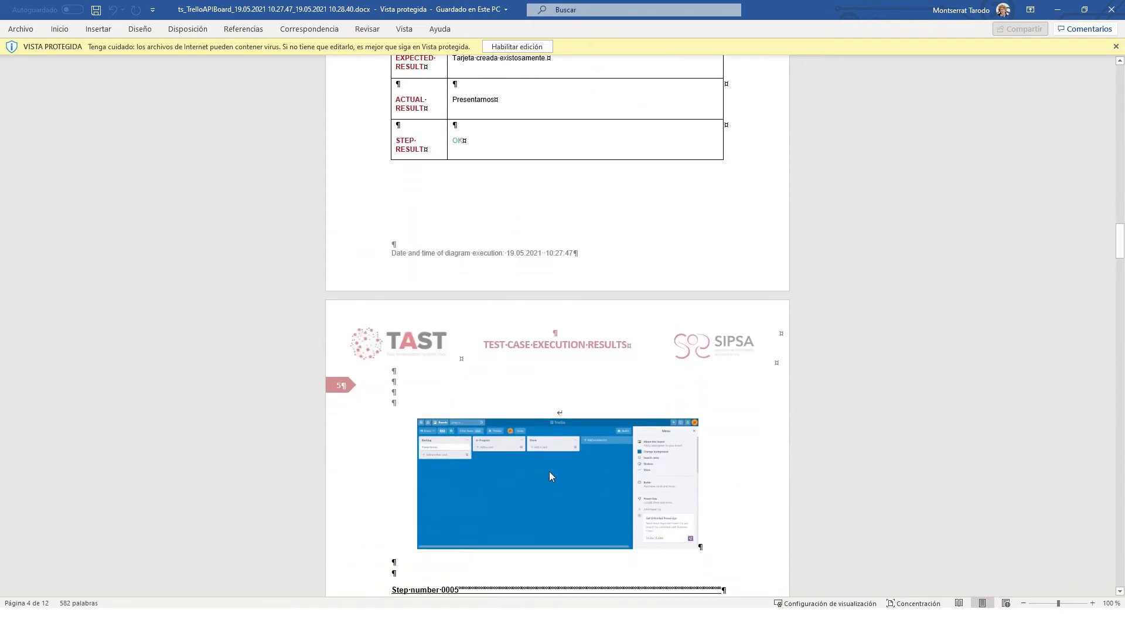
pyautogui.hotkey('ctrl', 'Home')
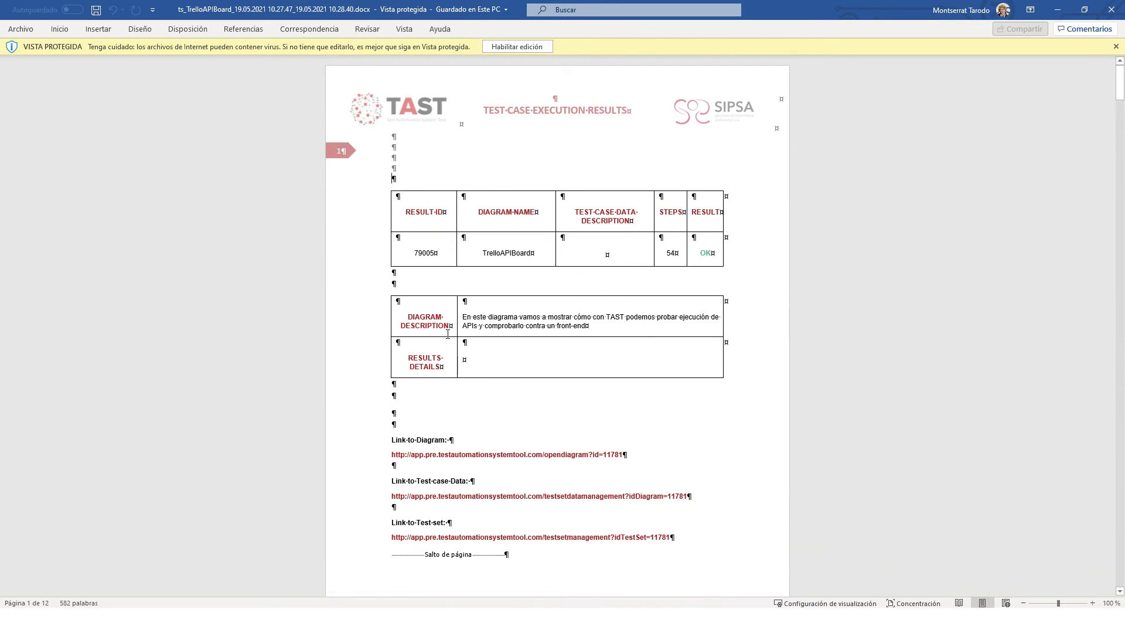